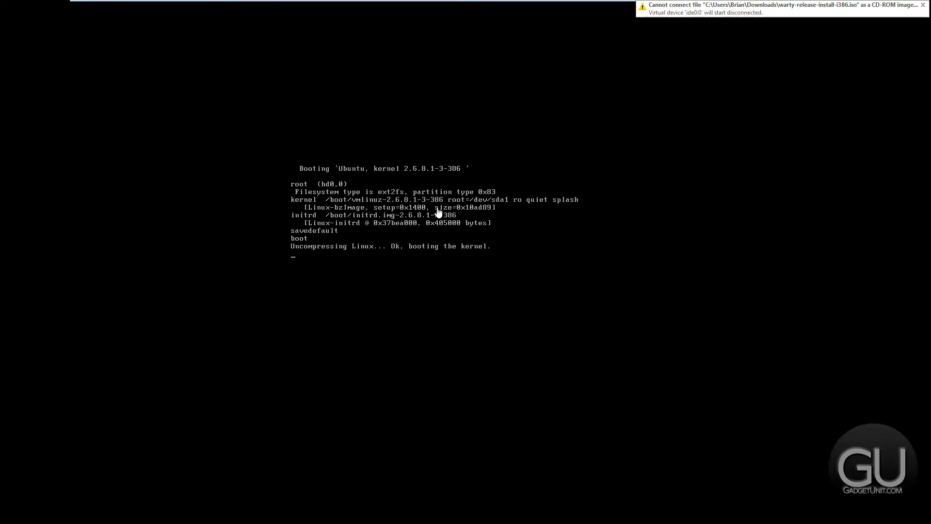
# Log in to the GNOME session with the user's name and password
pyautogui.click(438, 213)
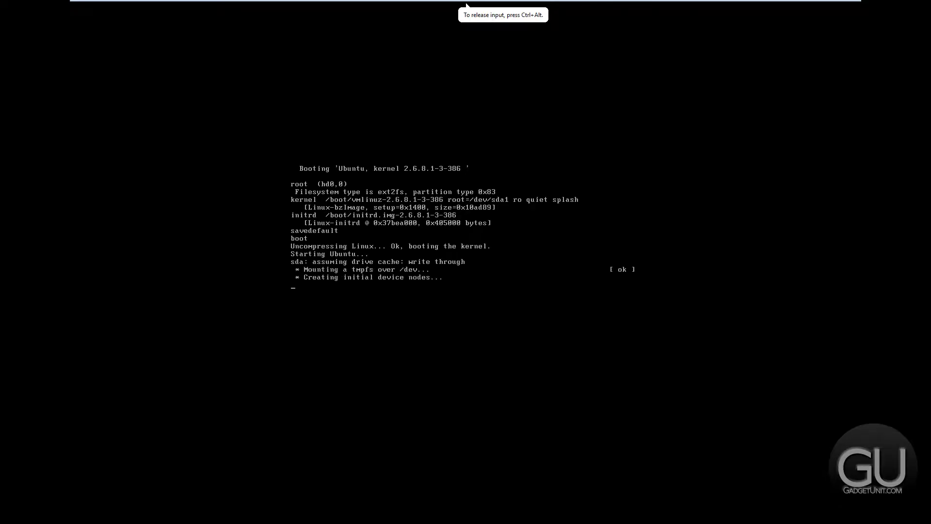
pyautogui.hotkey('ctrl', 'alt')
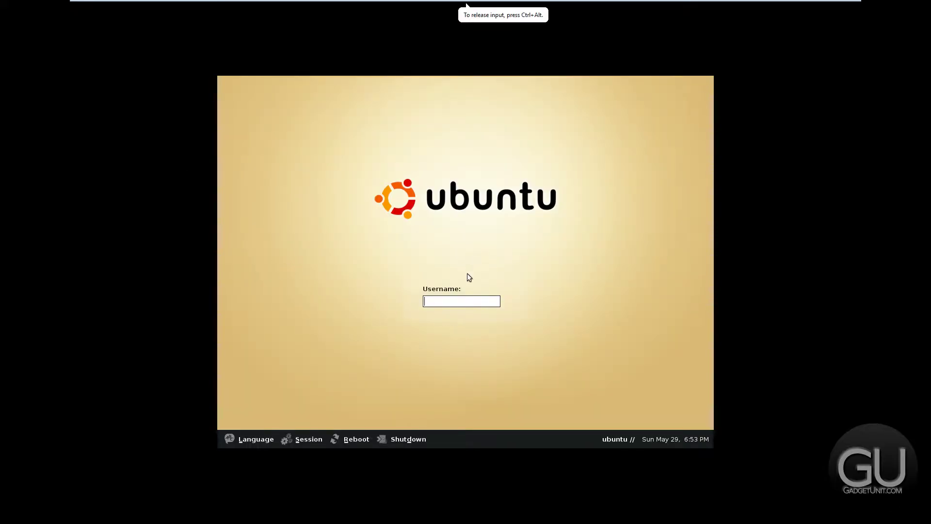
pyautogui.write('test')
pyautogui.press('Return')
pyautogui.write('password')
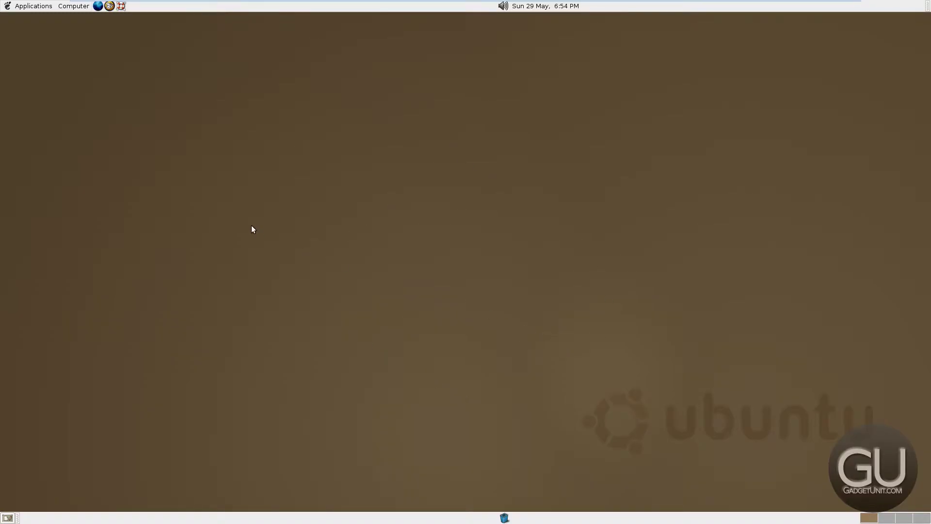
# Lower the system volume with the panel slider and check the full Volume Control mixer
pyautogui.click(517, 4)
pyautogui.click(502, 5)
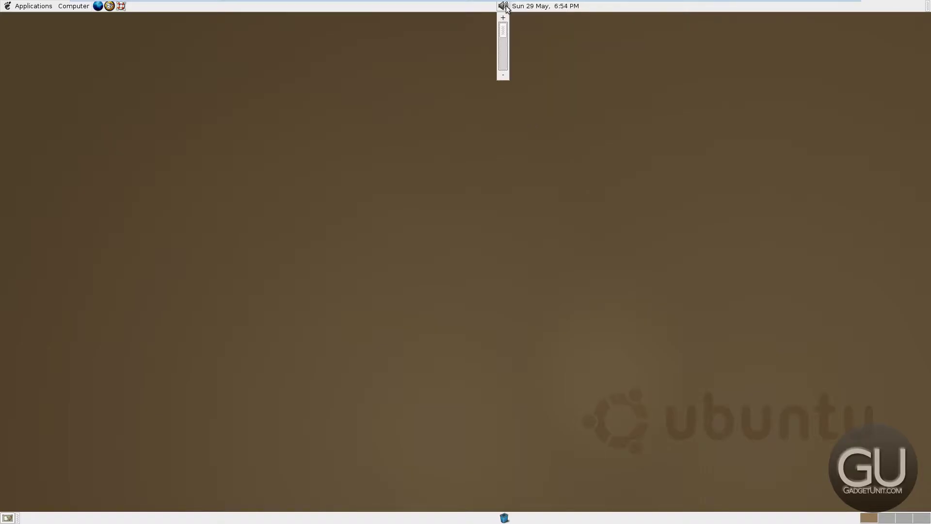
pyautogui.moveTo(503, 30); pyautogui.dragTo(504, 62)
pyautogui.click(501, 8)
pyautogui.rightClick(503, 8)
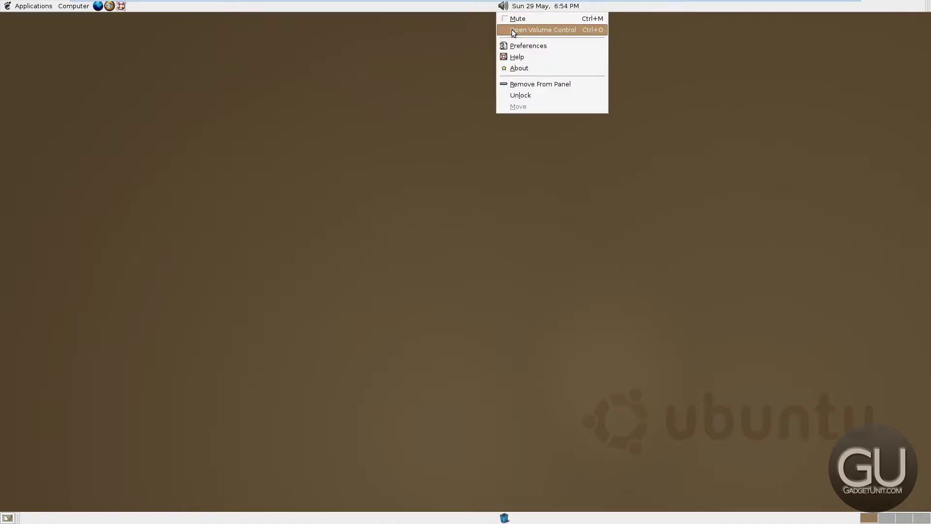
pyautogui.click(511, 29)
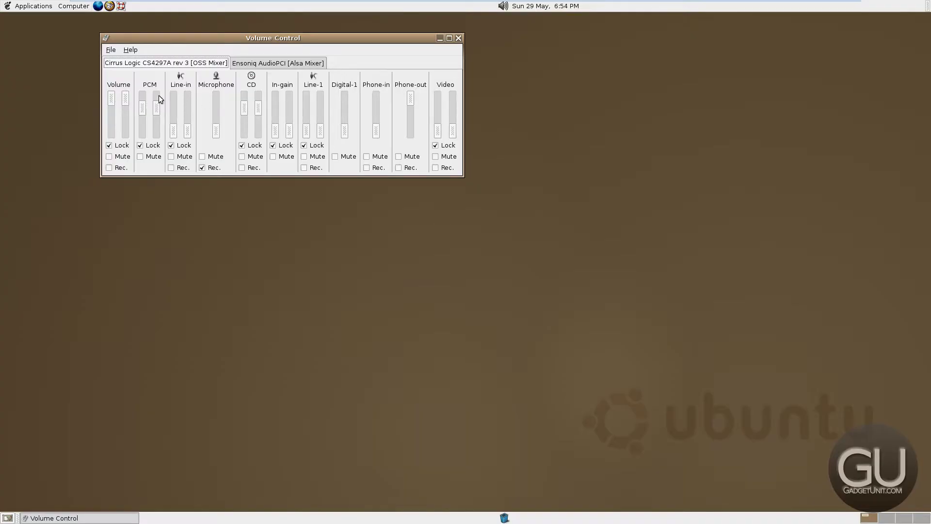
pyautogui.click(458, 38)
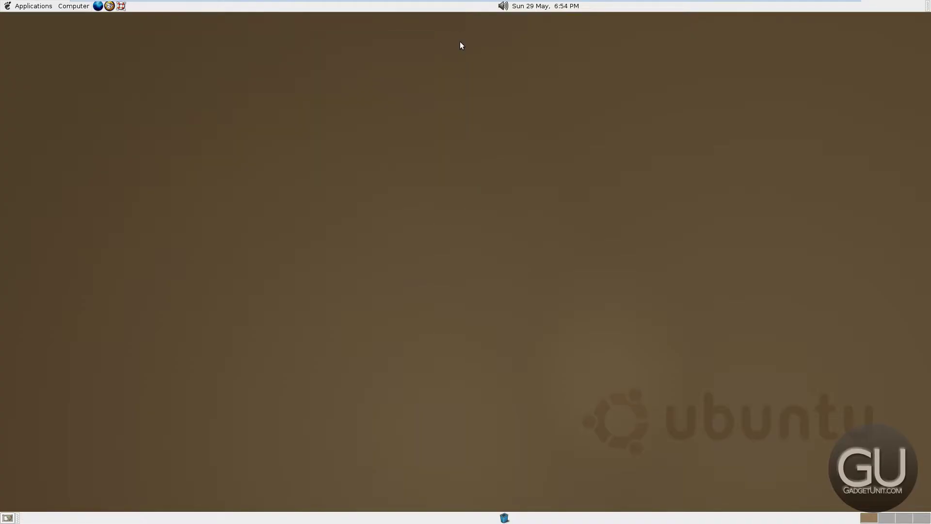
# Look into the empty Wastebasket, then cycle through all four workspaces back to the first
pyautogui.click(504, 517)
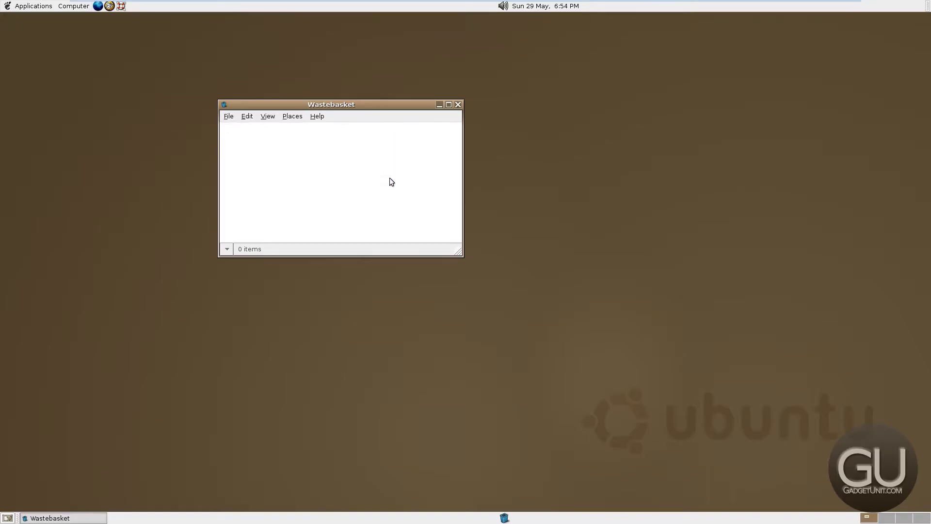
pyautogui.click(457, 104)
pyautogui.click(891, 518)
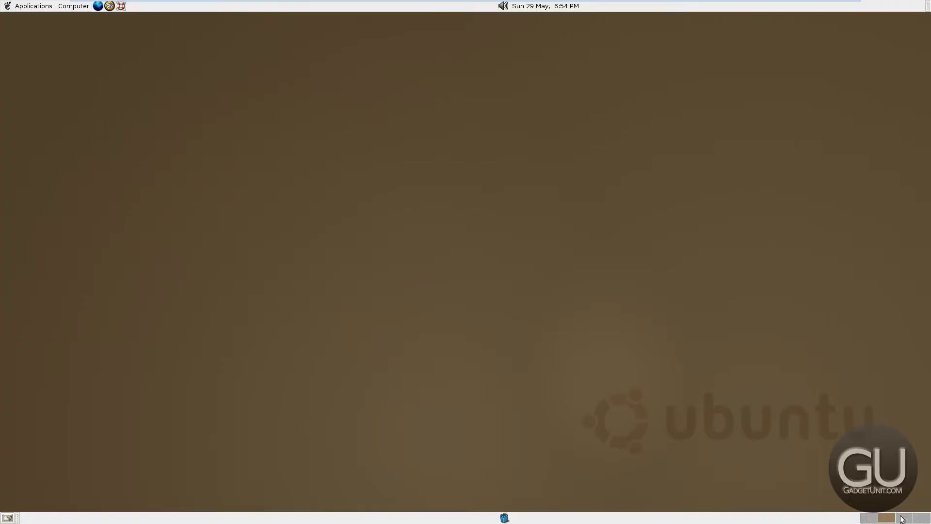
pyautogui.click(904, 518)
pyautogui.click(921, 518)
pyautogui.click(869, 517)
pyautogui.click(74, 6)
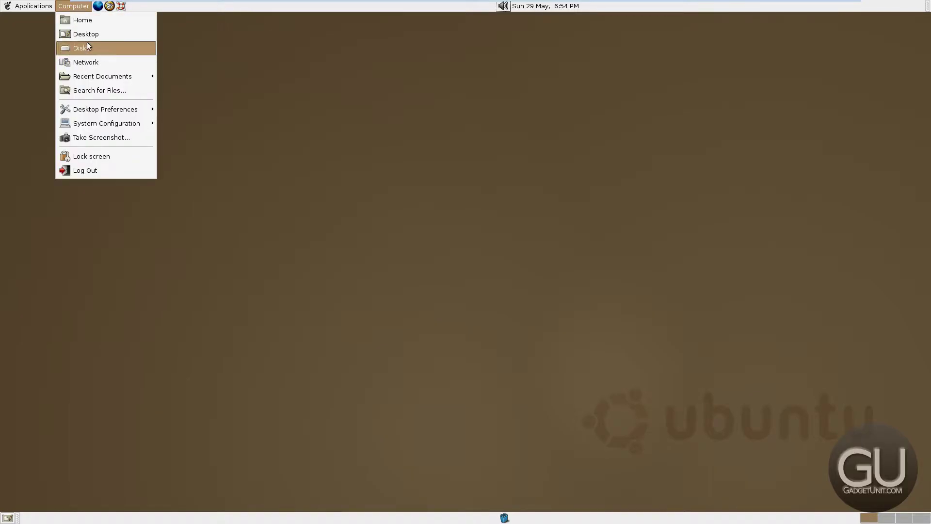
pyautogui.click(94, 23)
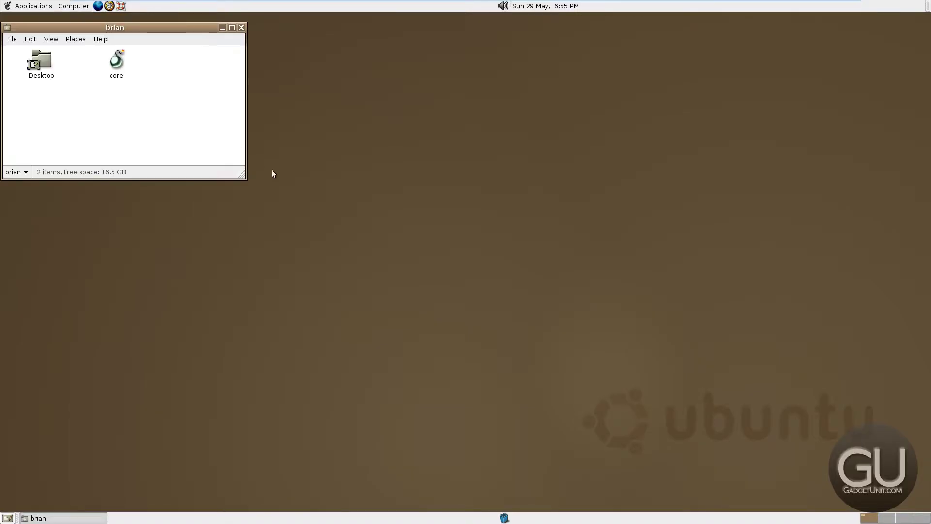
pyautogui.moveTo(45, 29); pyautogui.dragTo(118, 58)
pyautogui.click(122, 64)
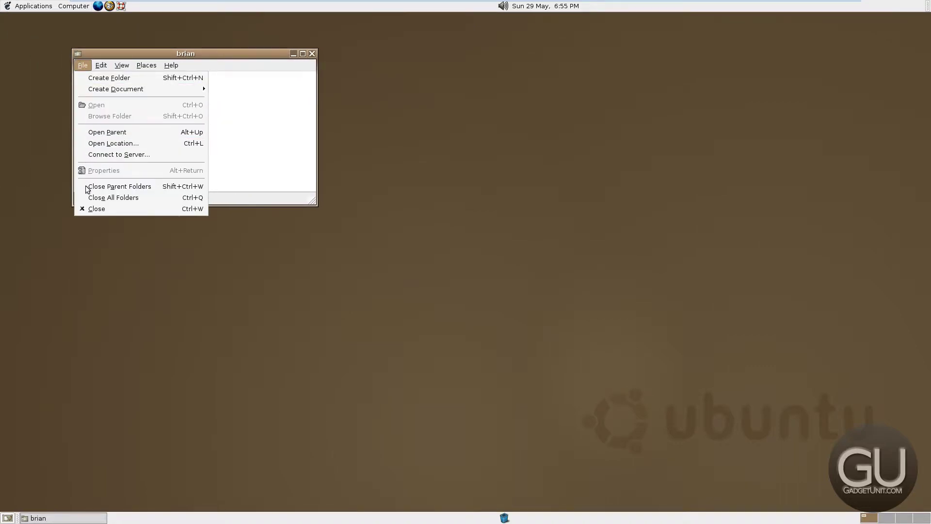
pyautogui.click(277, 161)
pyautogui.click(16, 7)
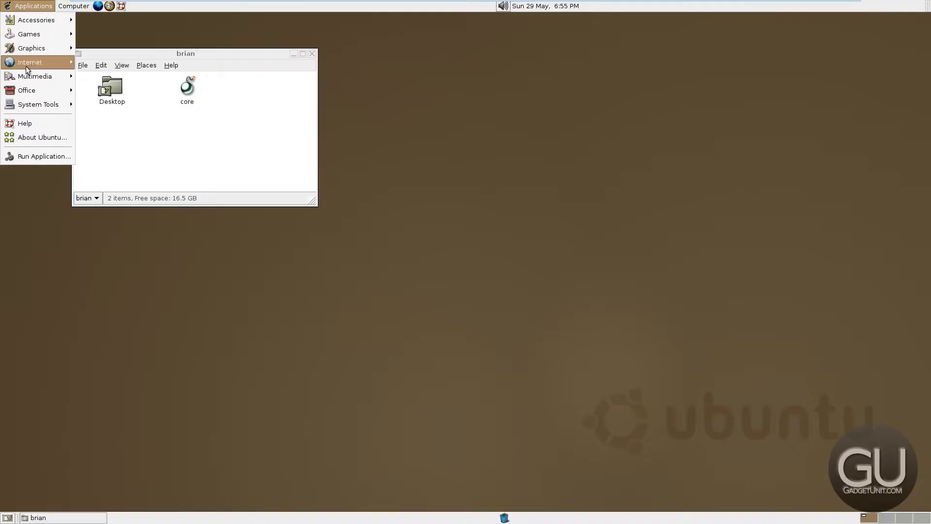
pyautogui.moveTo(25, 105)
pyautogui.click(108, 182)
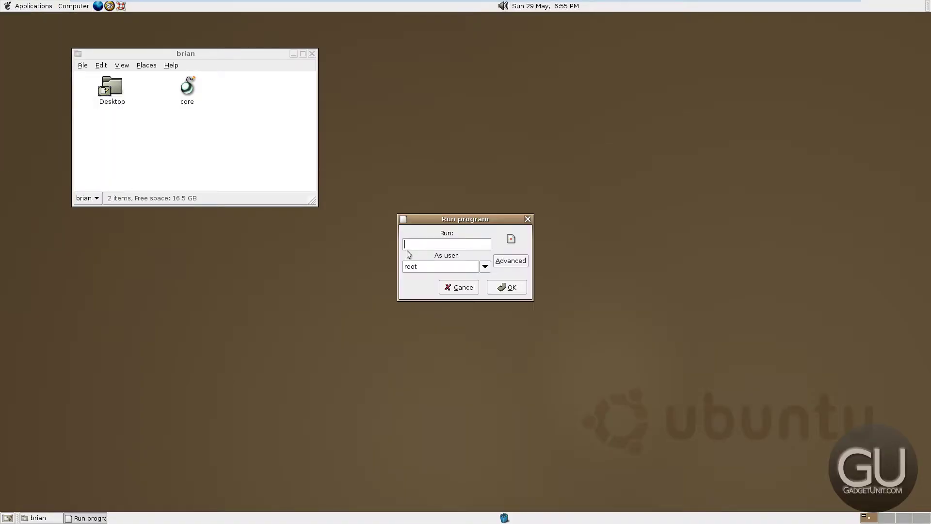
pyautogui.click(457, 285)
pyautogui.click(31, 6)
pyautogui.moveTo(38, 103)
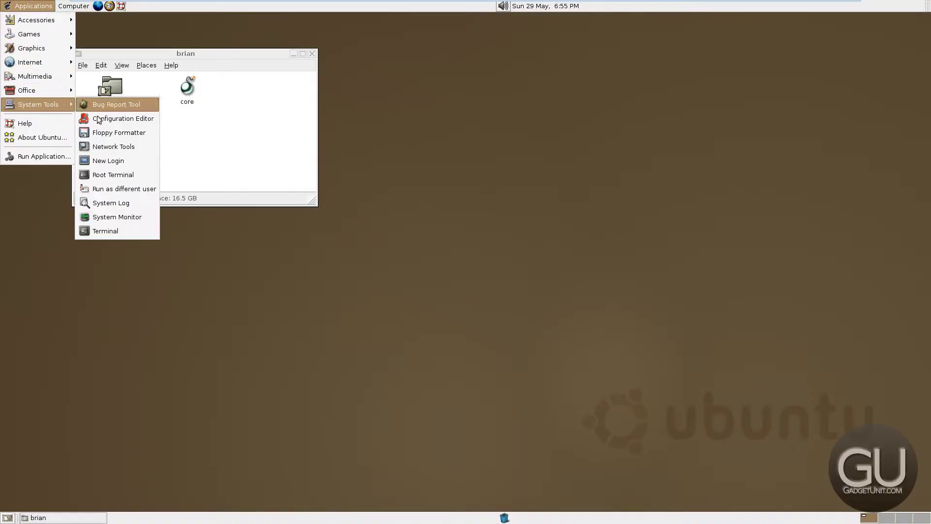
pyautogui.click(112, 175)
pyautogui.click(468, 297)
pyautogui.click(31, 6)
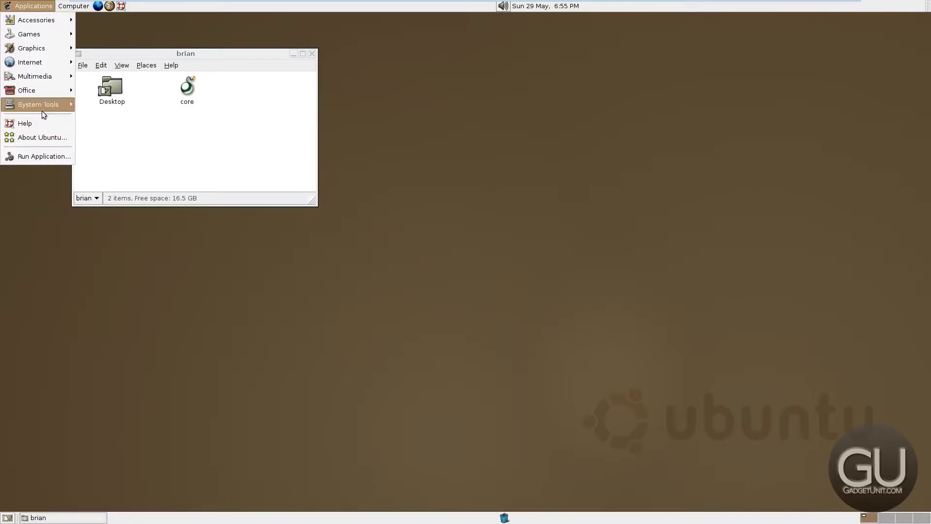
pyautogui.click(112, 88)
pyautogui.click(31, 7)
pyautogui.moveTo(38, 104)
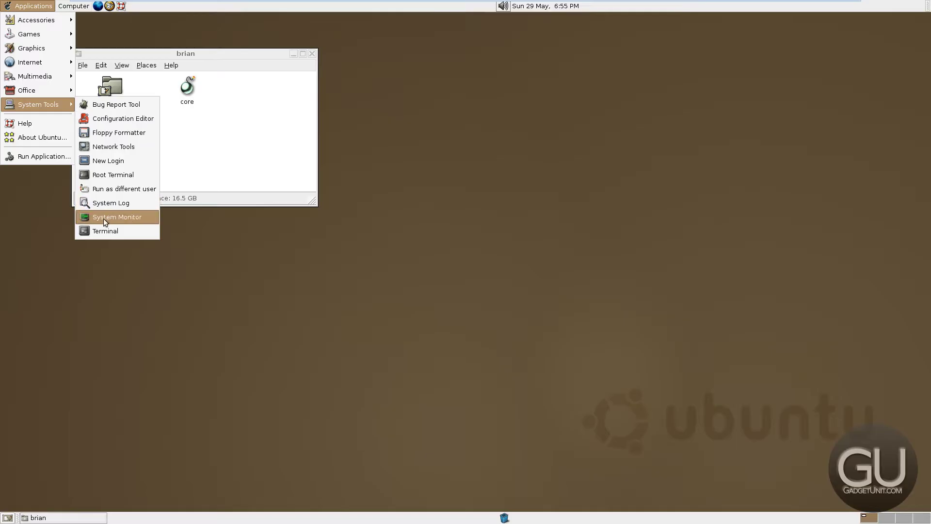
pyautogui.click(102, 232)
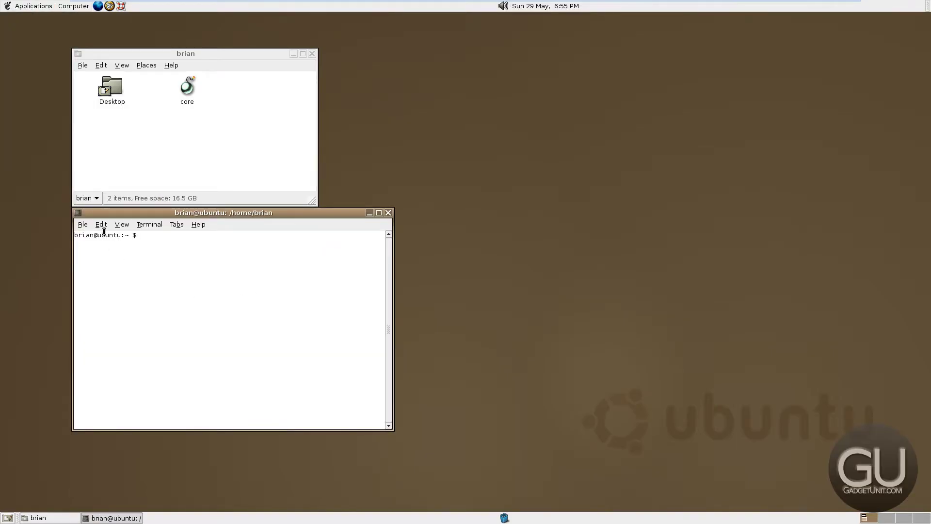
pyautogui.click(90, 225)
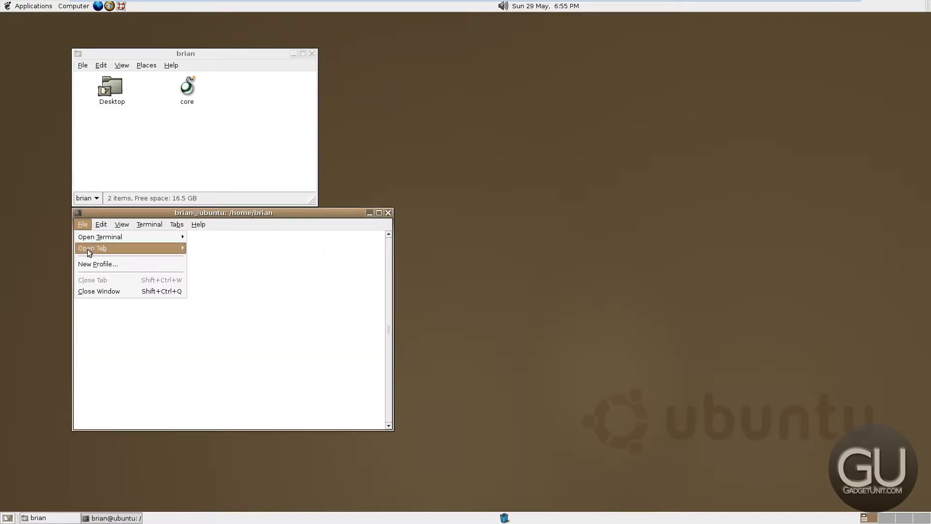
pyautogui.moveTo(89, 253)
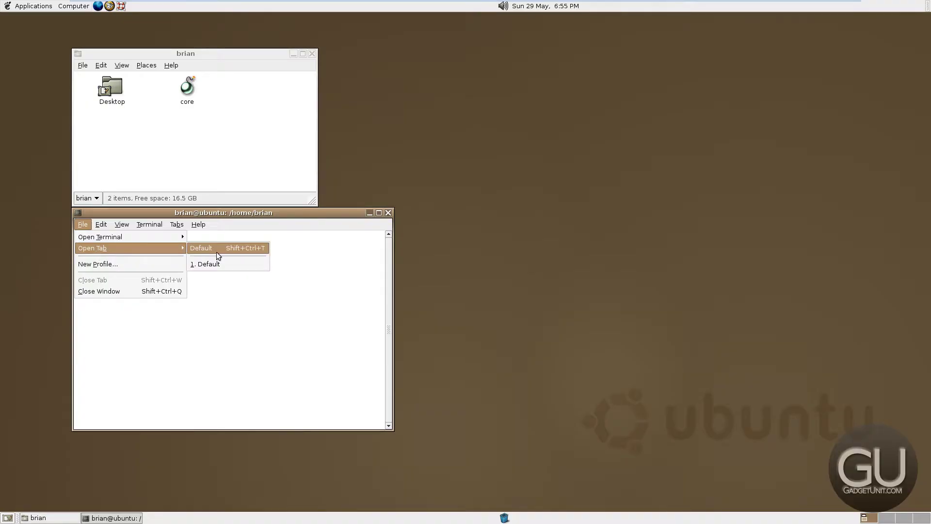
pyautogui.click(112, 290)
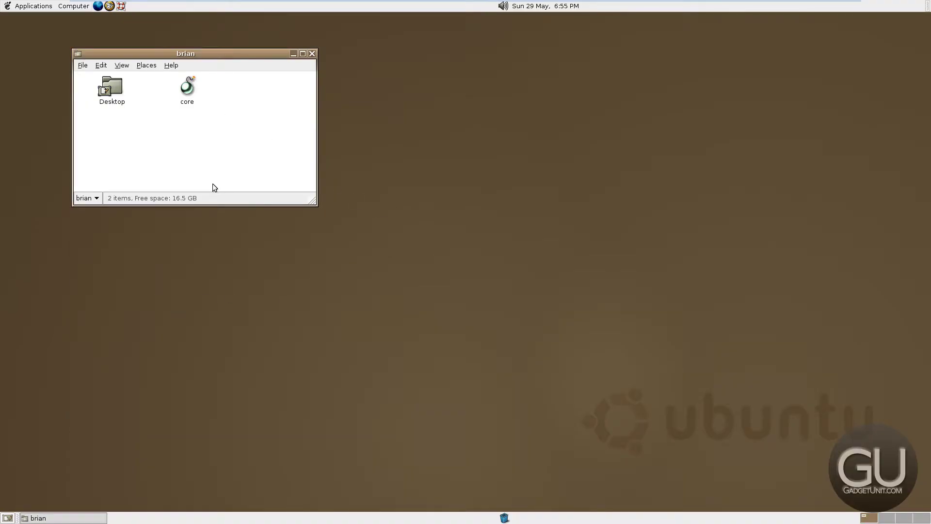
pyautogui.click(314, 54)
pyautogui.moveTo(71, 10)
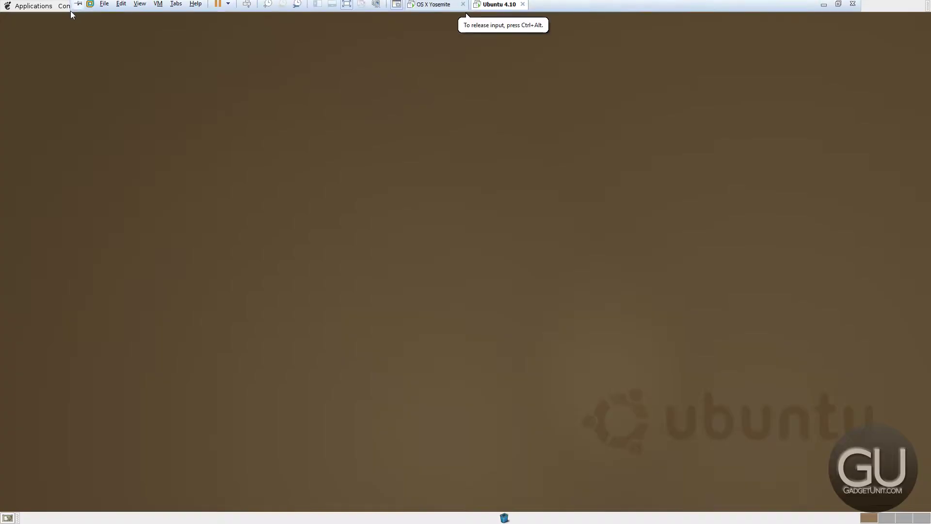
# Open Screensaver Preferences and make its window taller
pyautogui.click(33, 6)
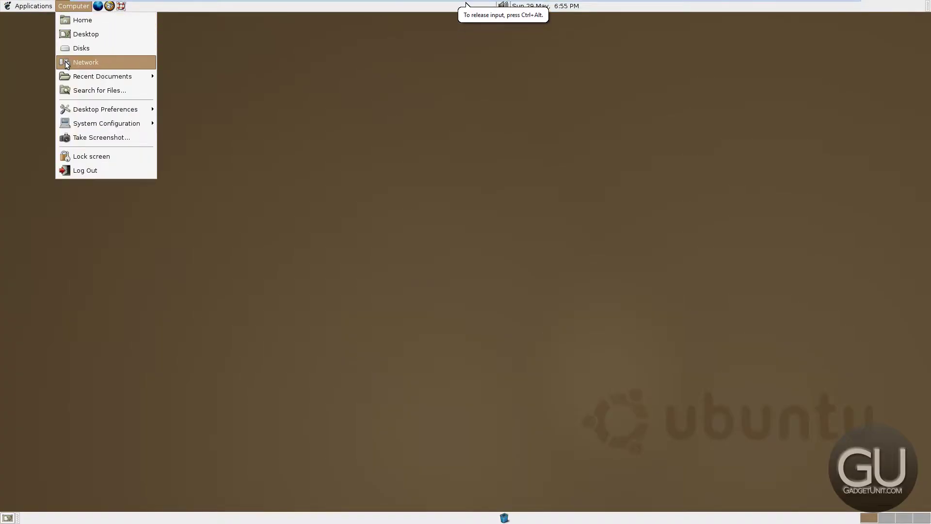
pyautogui.moveTo(97, 109)
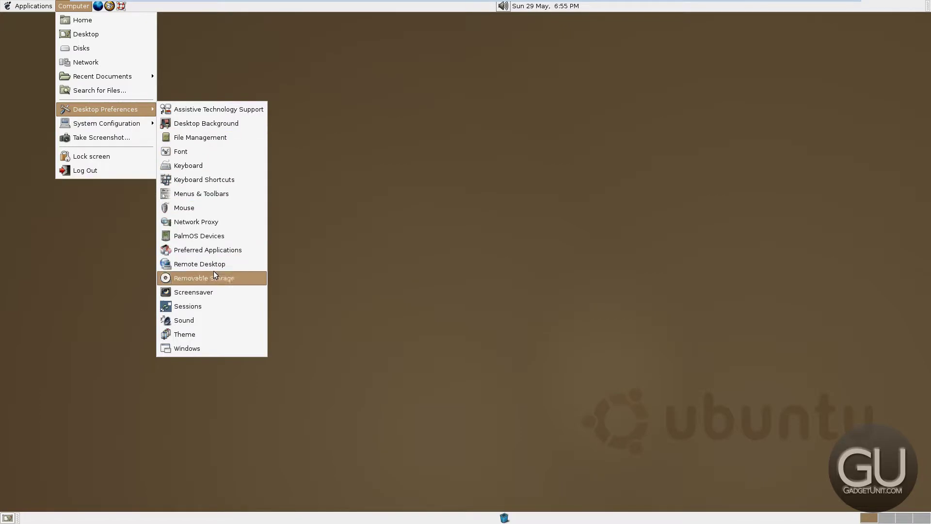
pyautogui.click(196, 291)
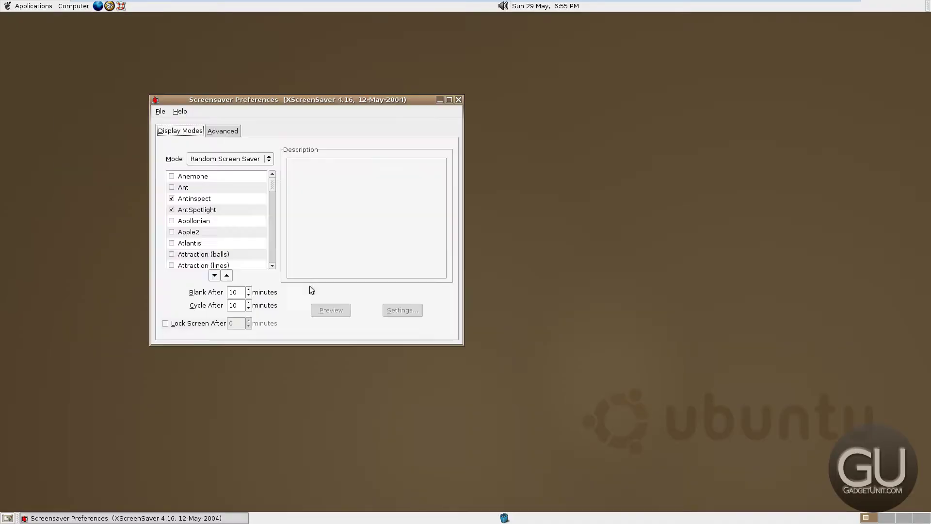
pyautogui.scroll(-2, 240, 196)
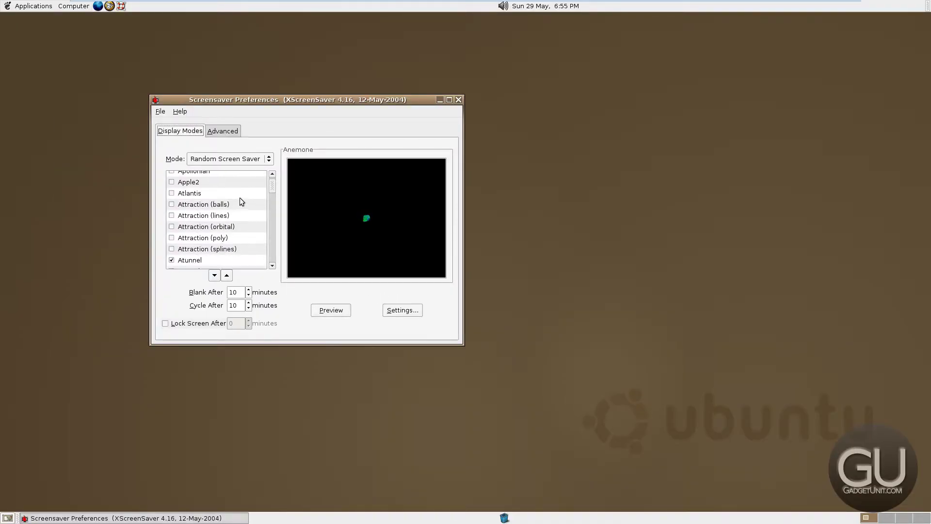
pyautogui.moveTo(274, 186); pyautogui.dragTo(273, 280)
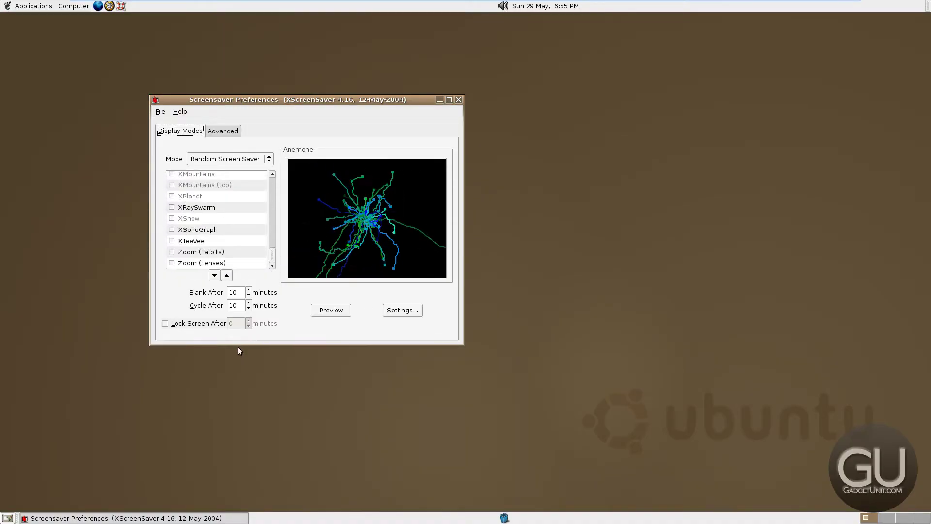
pyautogui.moveTo(242, 345); pyautogui.dragTo(240, 482)
pyautogui.scroll(20, 218, 264)
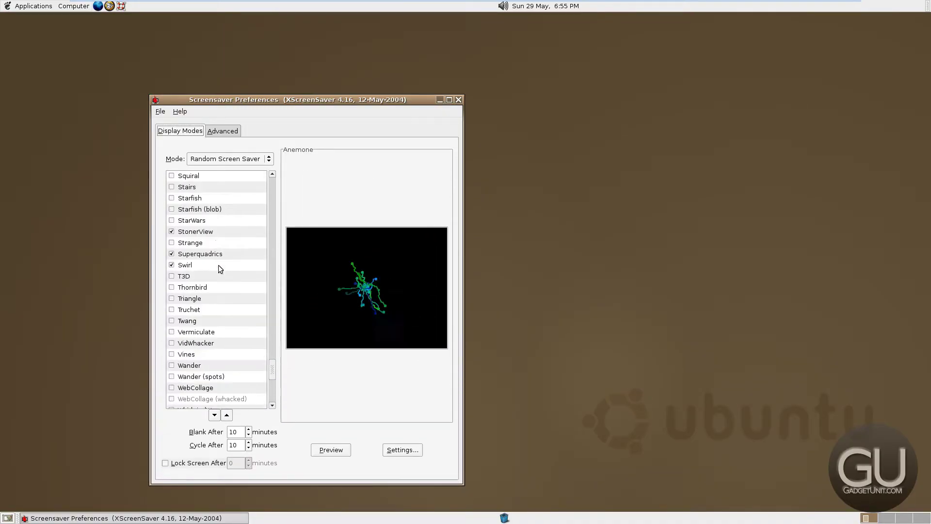
pyautogui.moveTo(269, 336); pyautogui.dragTo(272, 191)
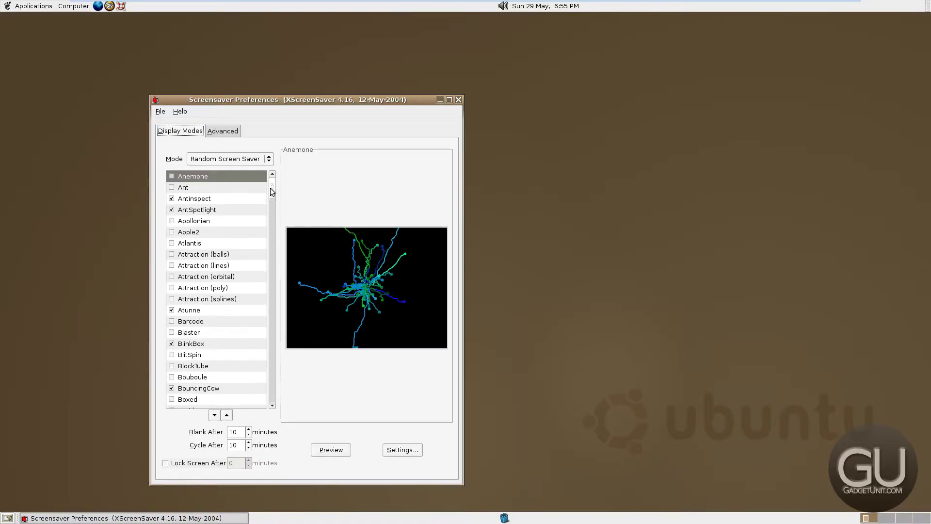
# Preview Antinspect, AntSpotlight, Apple2, Atlantis, Atunnel and Attraction, running the chosen ones full screen
pyautogui.click(217, 199)
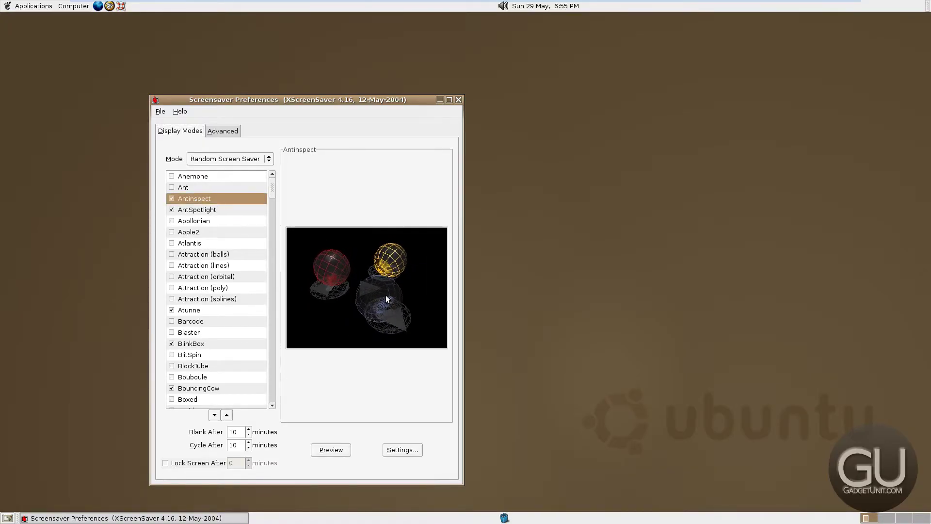
pyautogui.click(331, 449)
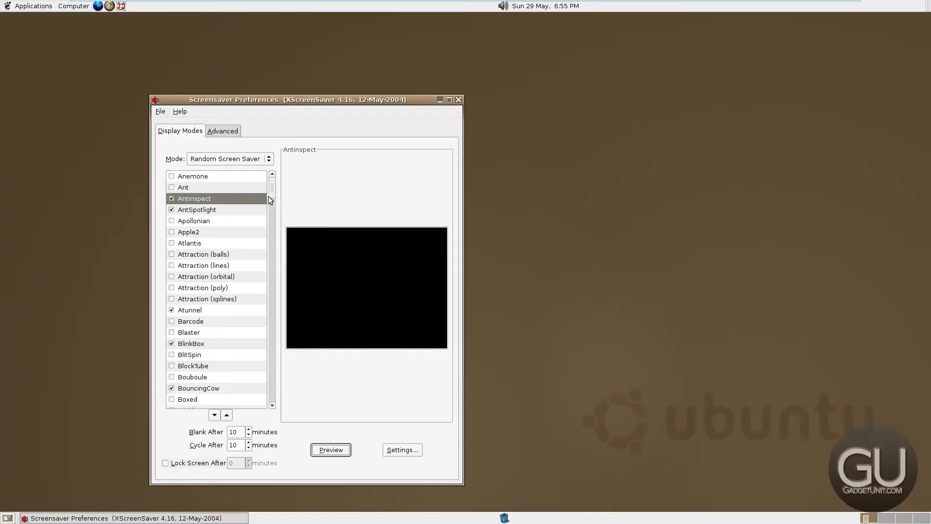
pyautogui.click(227, 209)
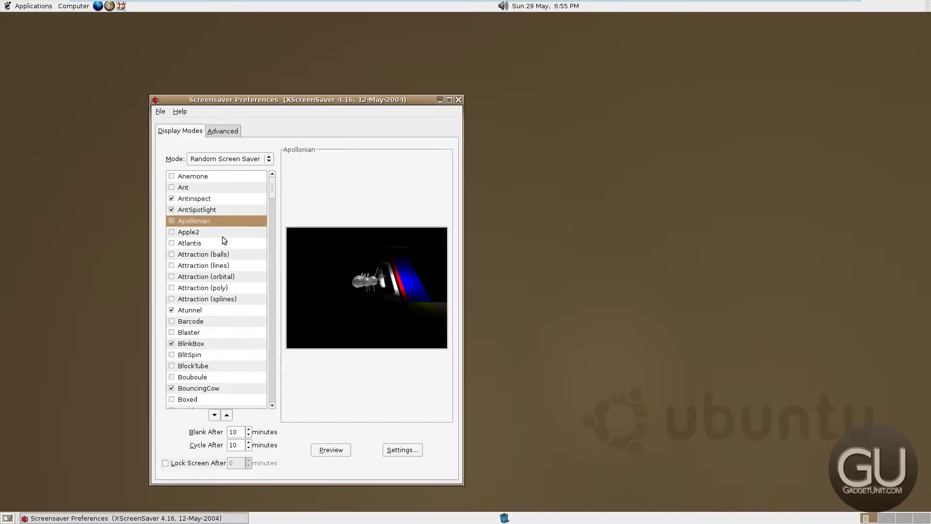
pyautogui.click(227, 233)
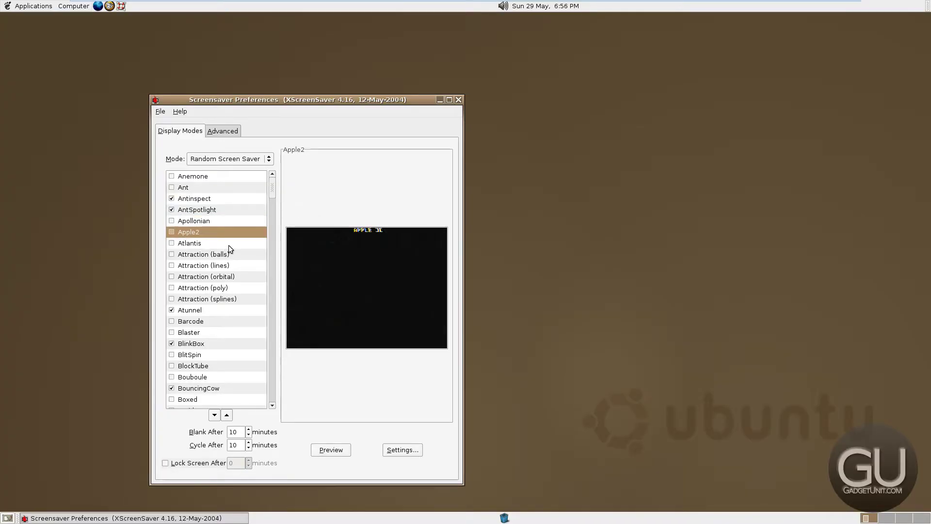
pyautogui.click(229, 246)
pyautogui.click(217, 310)
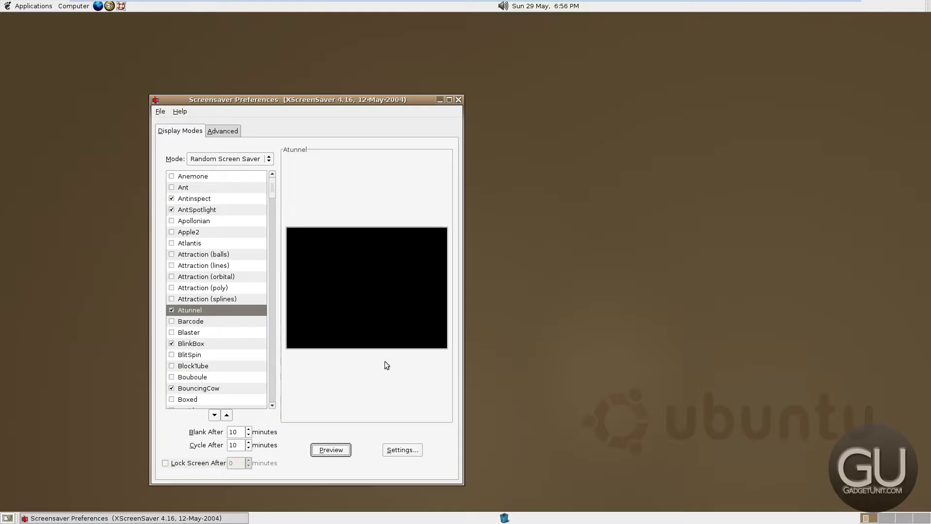
pyautogui.click(237, 300)
pyautogui.click(242, 310)
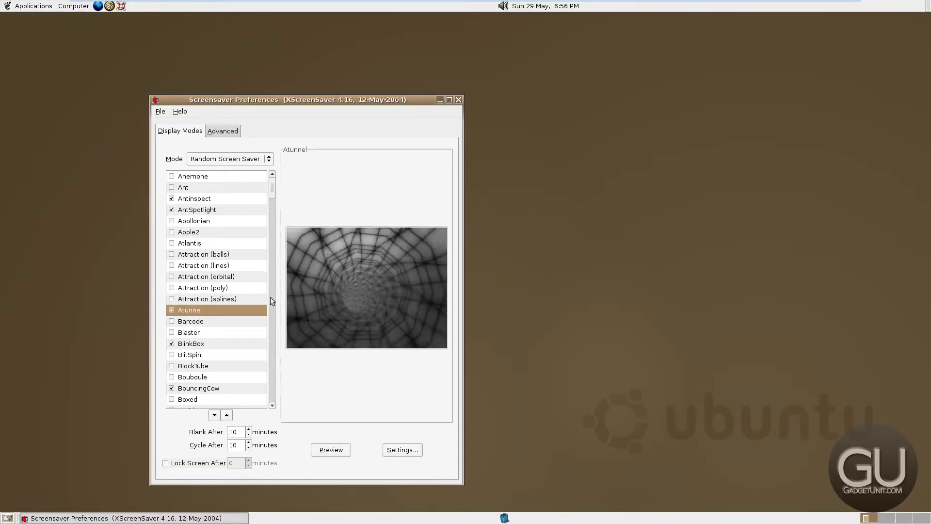
pyautogui.click(257, 298)
pyautogui.click(331, 450)
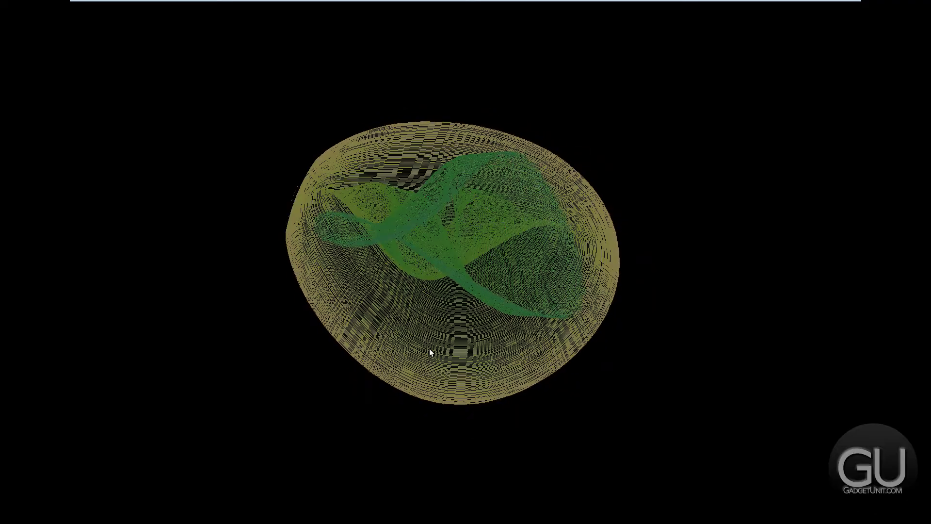
# Run the Juggle screensaver full screen, then close Screensaver Preferences
pyautogui.moveTo(441, 257)
pyautogui.moveTo(270, 187); pyautogui.dragTo(270, 276)
pyautogui.click(257, 284)
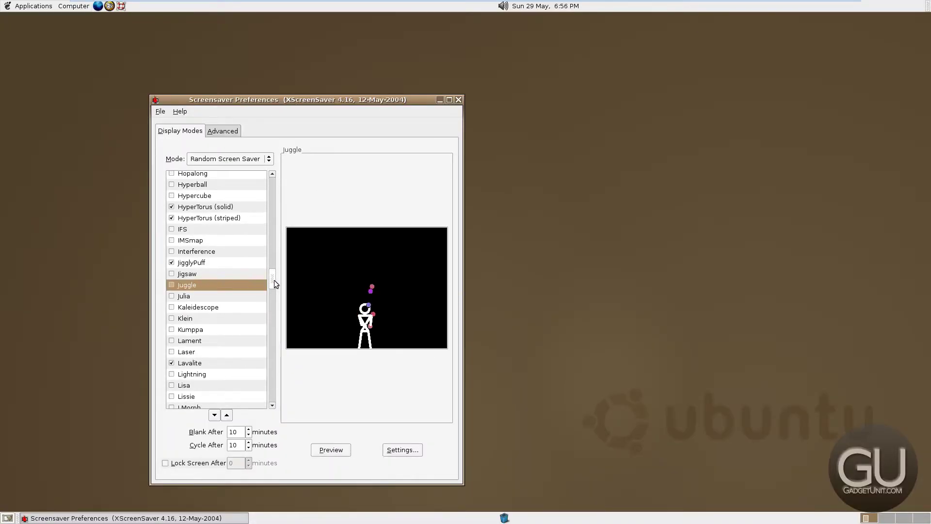
pyautogui.click(339, 450)
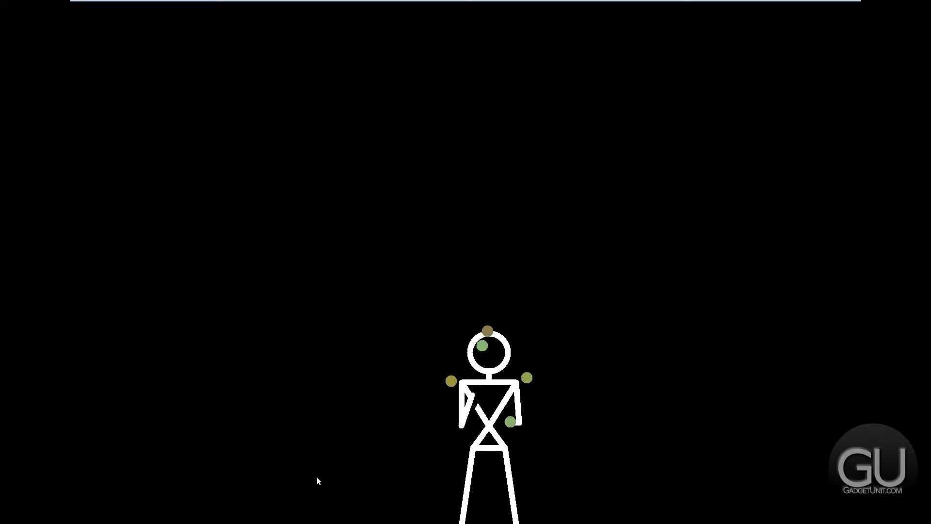
pyautogui.click(317, 480)
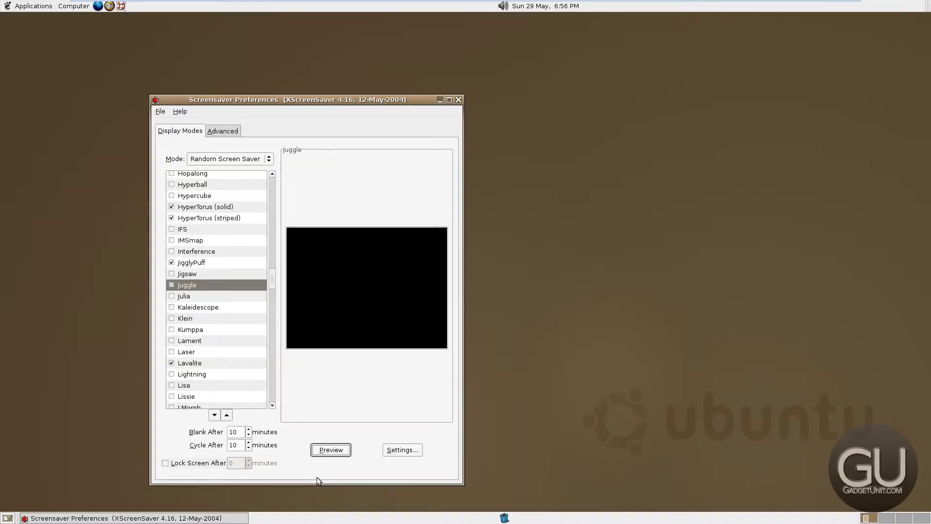
pyautogui.click(458, 99)
pyautogui.click(73, 6)
pyautogui.moveTo(110, 109)
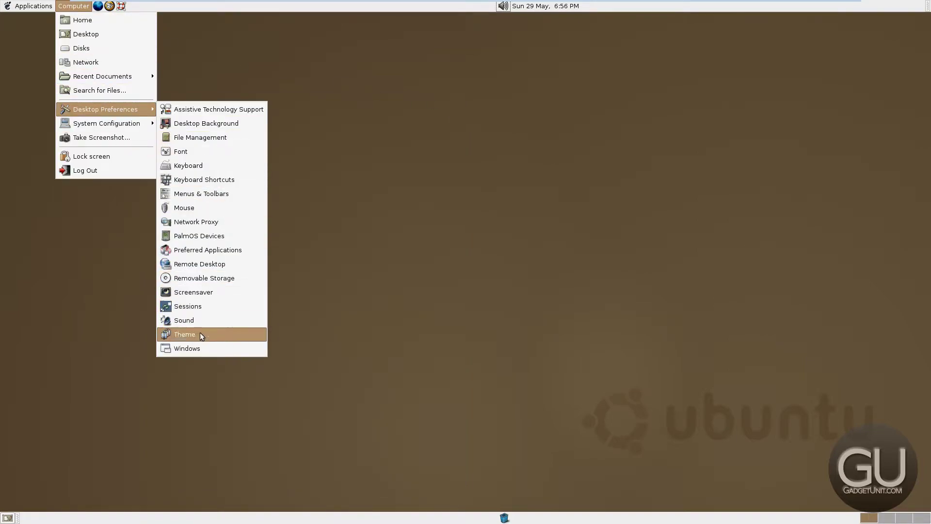
pyautogui.click(195, 320)
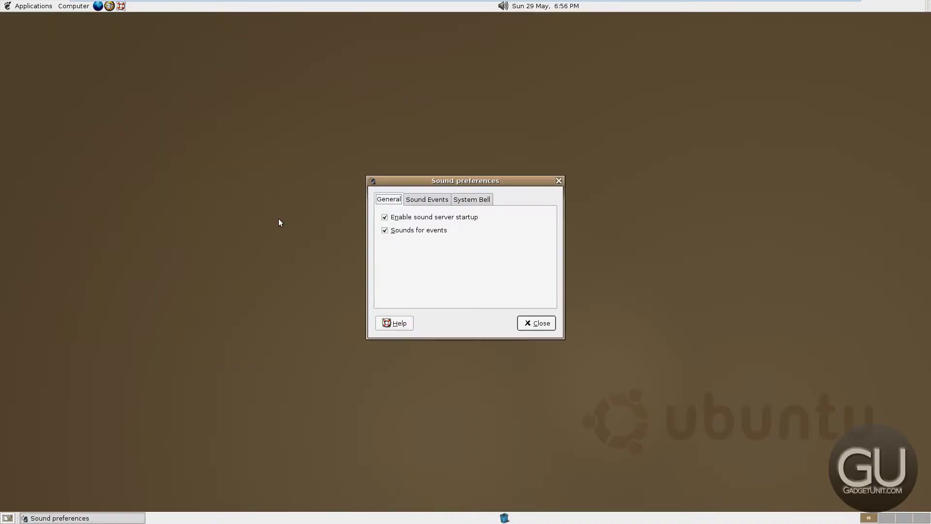
pyautogui.click(461, 202)
pyautogui.click(430, 202)
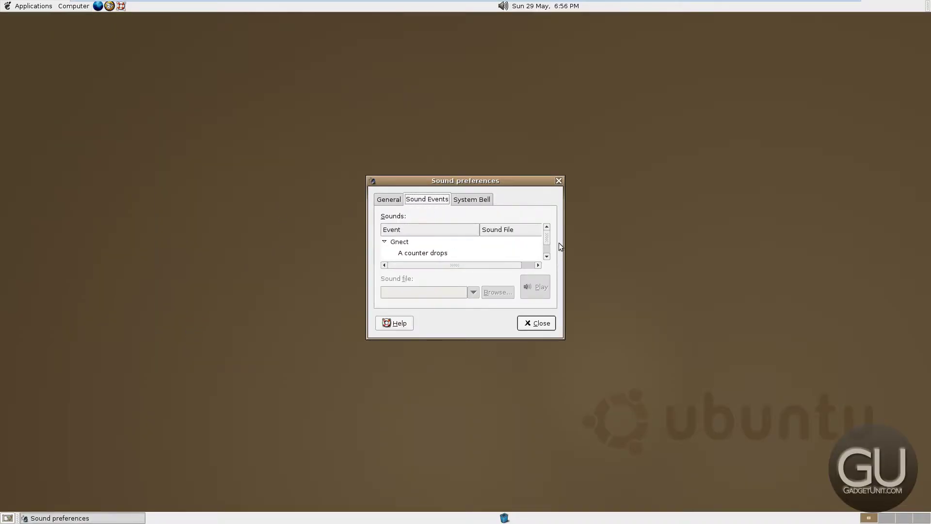
pyautogui.moveTo(514, 177); pyautogui.dragTo(528, 64)
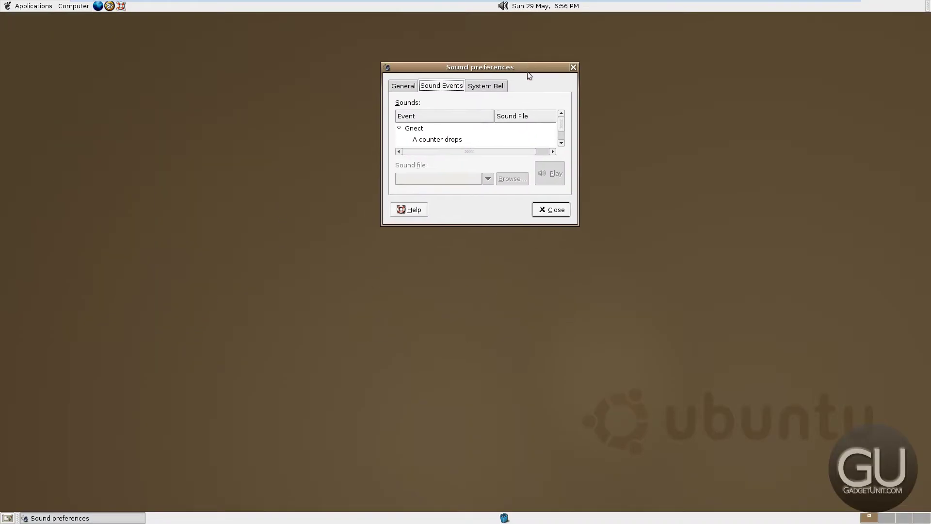
pyautogui.moveTo(473, 220); pyautogui.dragTo(482, 462)
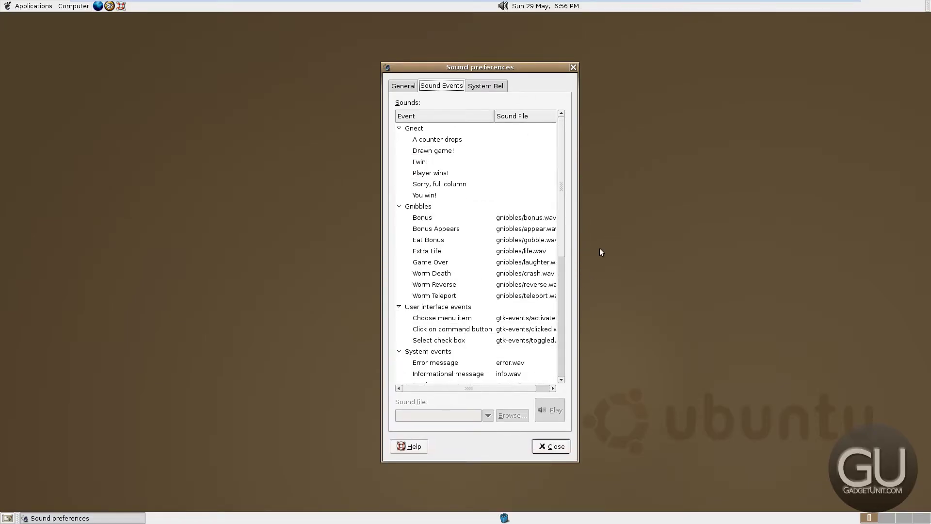
pyautogui.scroll(-4, 546, 308)
pyautogui.scroll(-1, 548, 311)
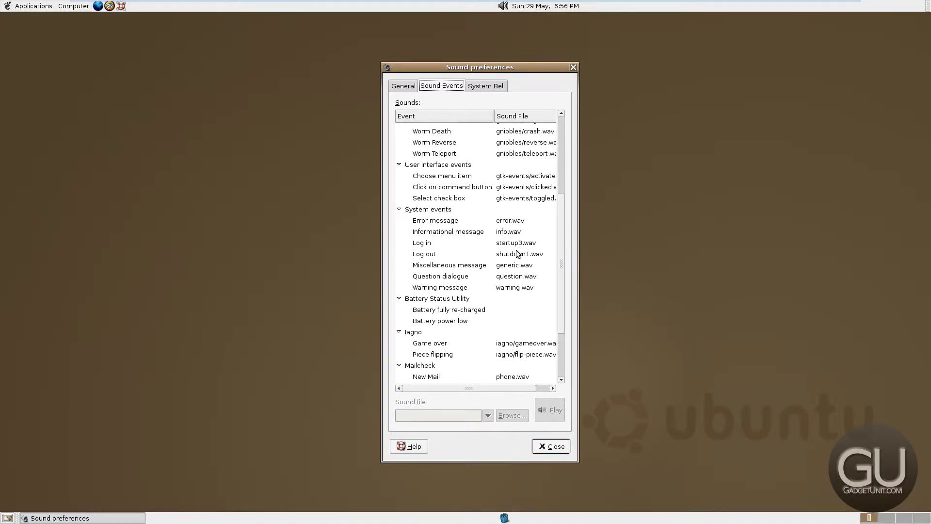
pyautogui.click(515, 247)
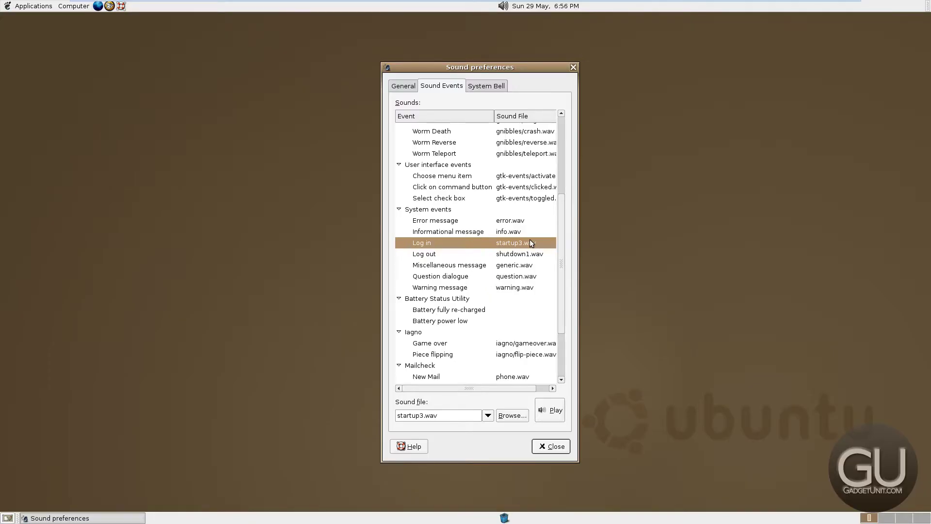
pyautogui.click(494, 258)
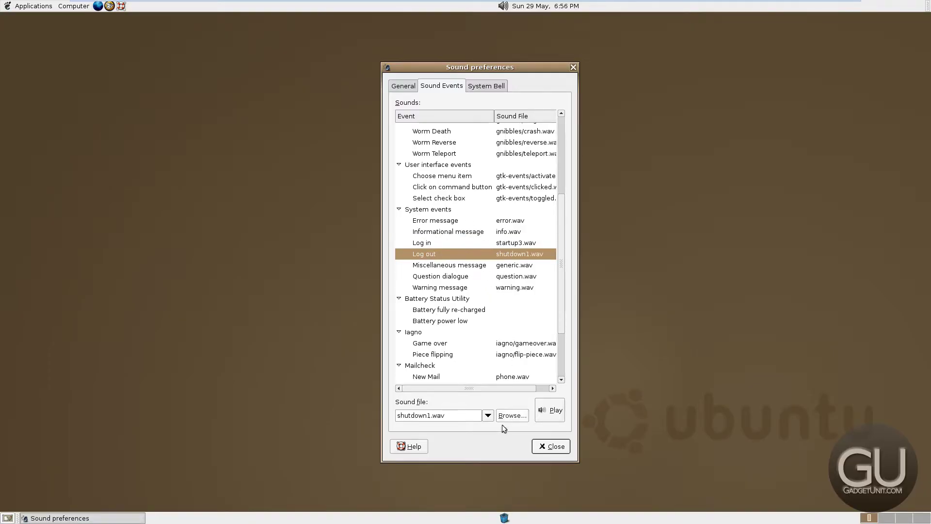
pyautogui.click(547, 410)
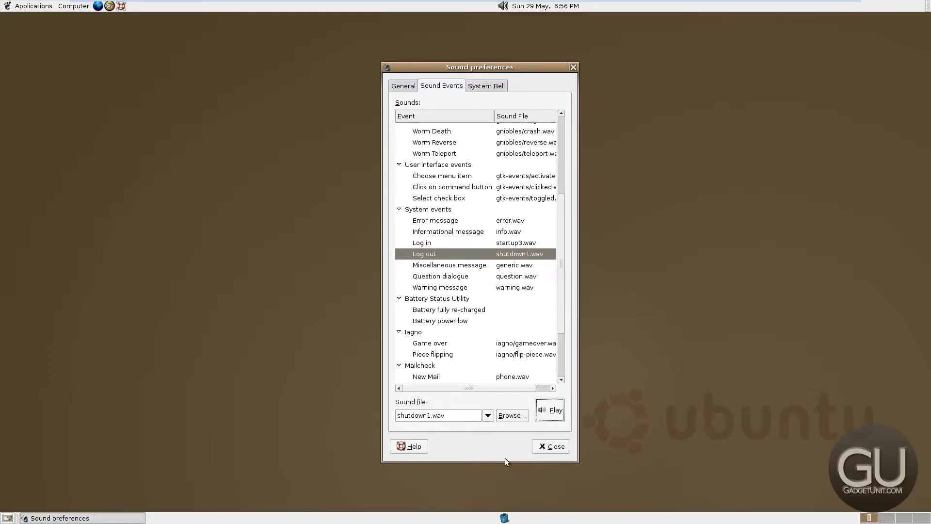
pyautogui.click(541, 451)
# Show the Applications > Accessories submenu listing Calculator, Character Map and Text Editor
pyautogui.click(74, 6)
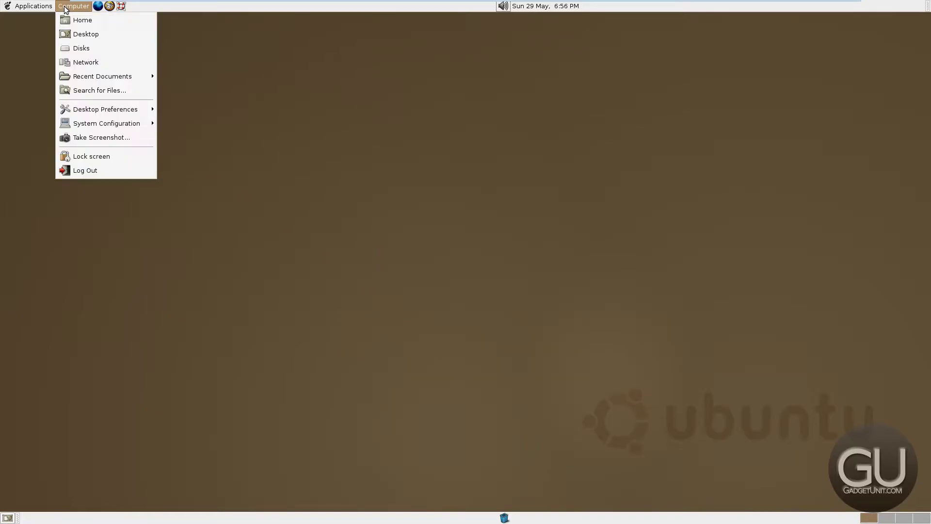
pyautogui.moveTo(89, 111)
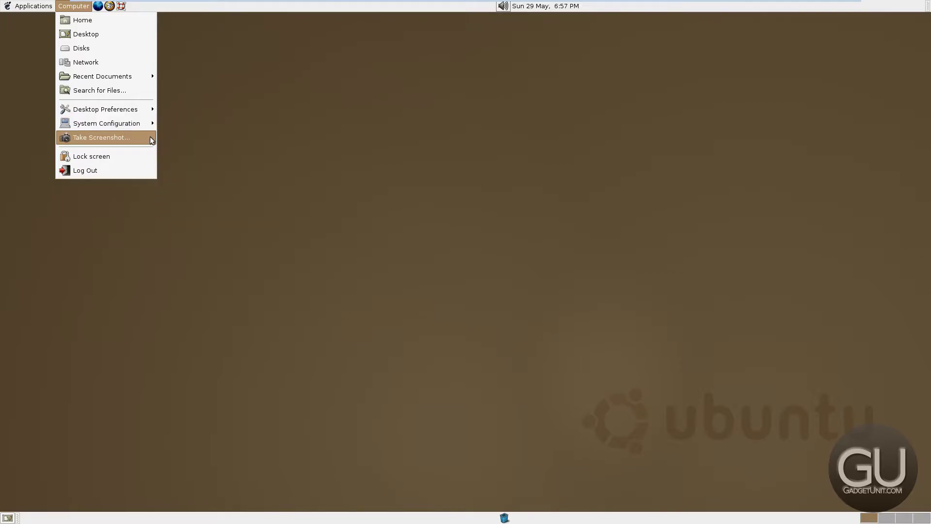
pyautogui.moveTo(37, 14)
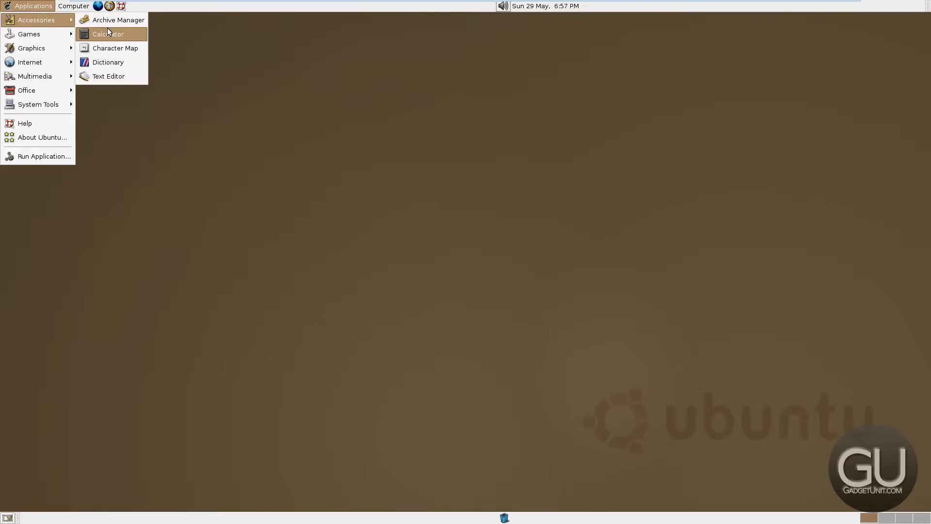
# Launch Calculator, Character Map, Dictionary and a blank gedit document, centring the gedit window
pyautogui.click(133, 37)
pyautogui.click(35, 6)
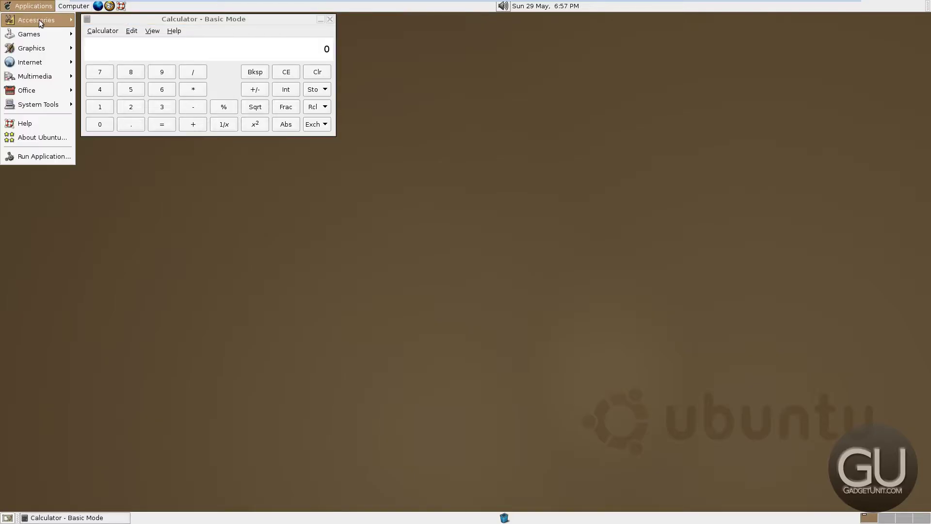
pyautogui.click(103, 47)
pyautogui.click(44, 6)
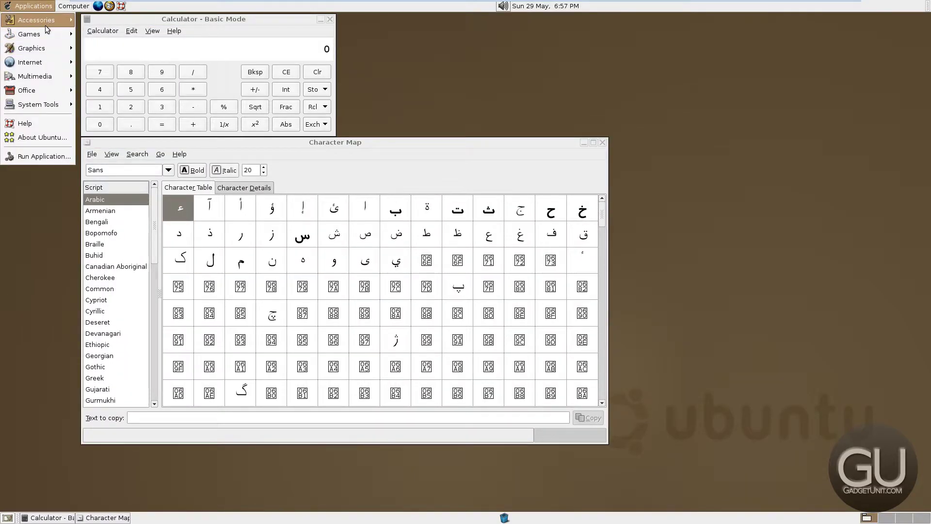
pyautogui.click(91, 68)
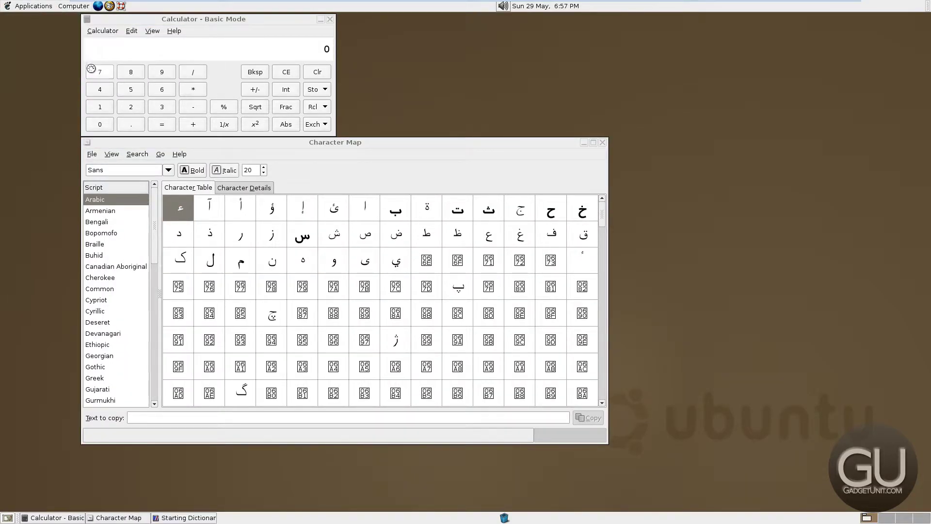
pyautogui.click(42, 9)
pyautogui.moveTo(55, 21)
pyautogui.click(109, 74)
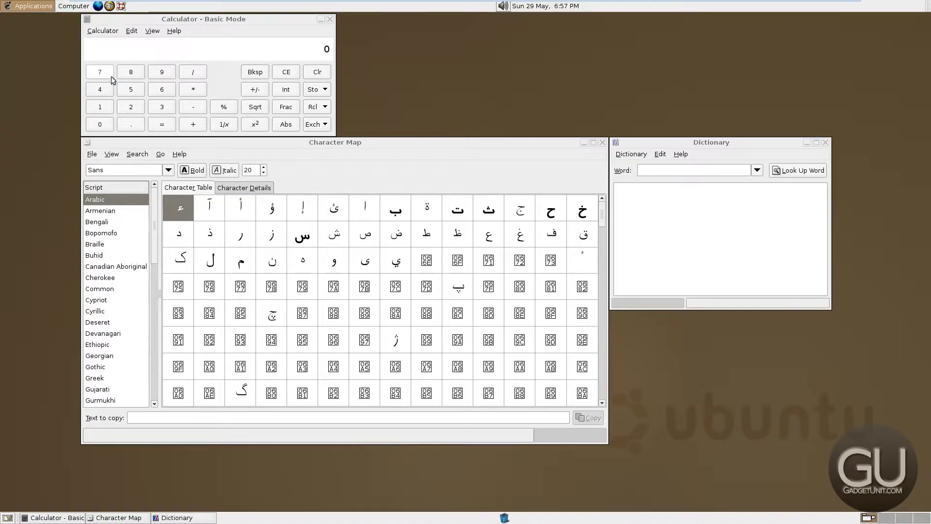
pyautogui.moveTo(168, 14); pyautogui.dragTo(421, 78)
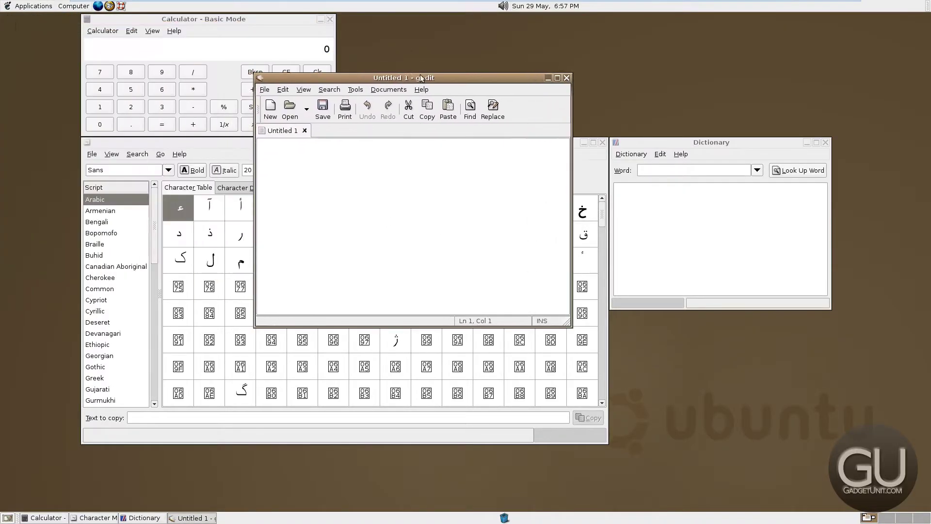
pyautogui.click(45, 6)
pyautogui.moveTo(41, 34)
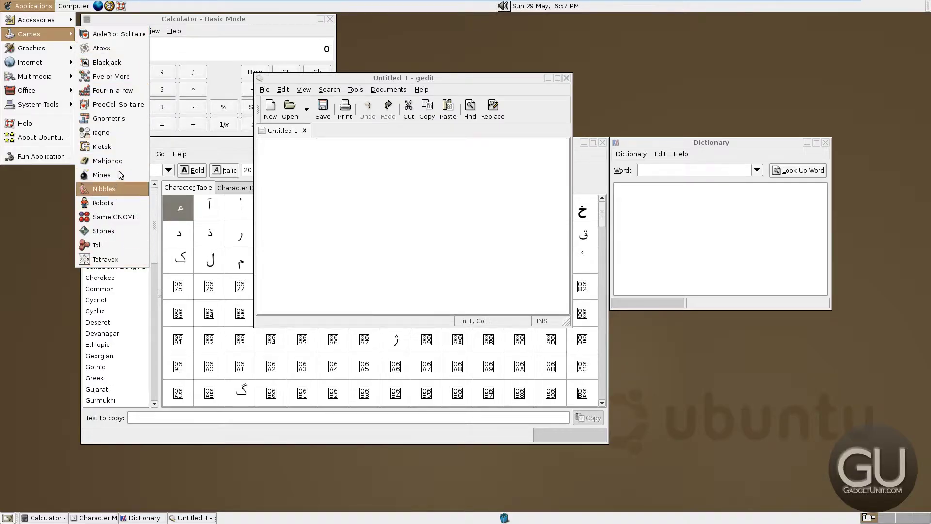
# Start Blackjack, move its window, and raise the bet by 400
pyautogui.click(116, 62)
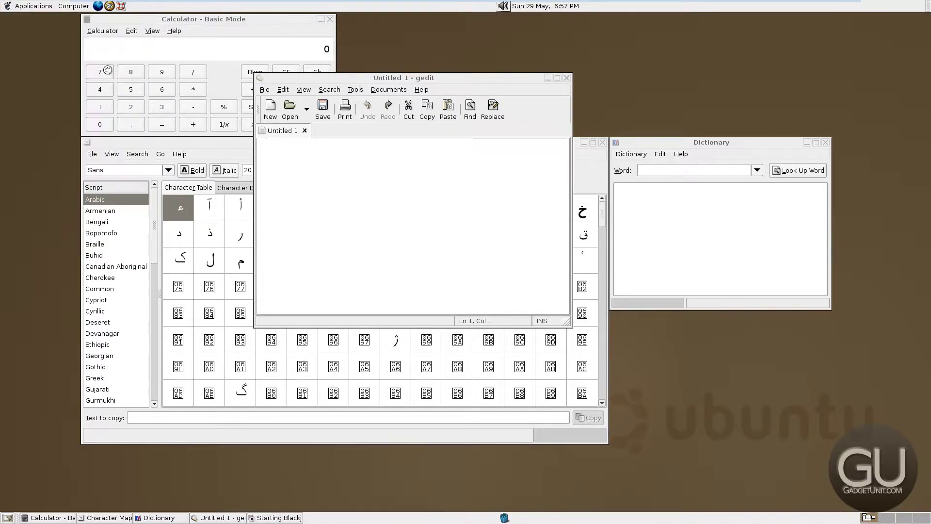
pyautogui.moveTo(160, 22); pyautogui.dragTo(277, 99)
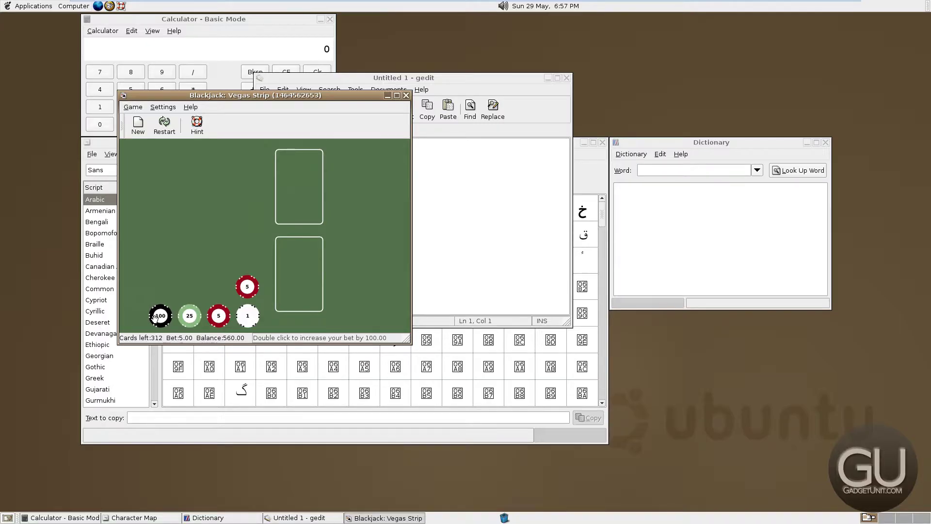
pyautogui.doubleClick(154, 317)
pyautogui.doubleClick(155, 317)
pyautogui.doubleClick(154, 317)
pyautogui.doubleClick(154, 317)
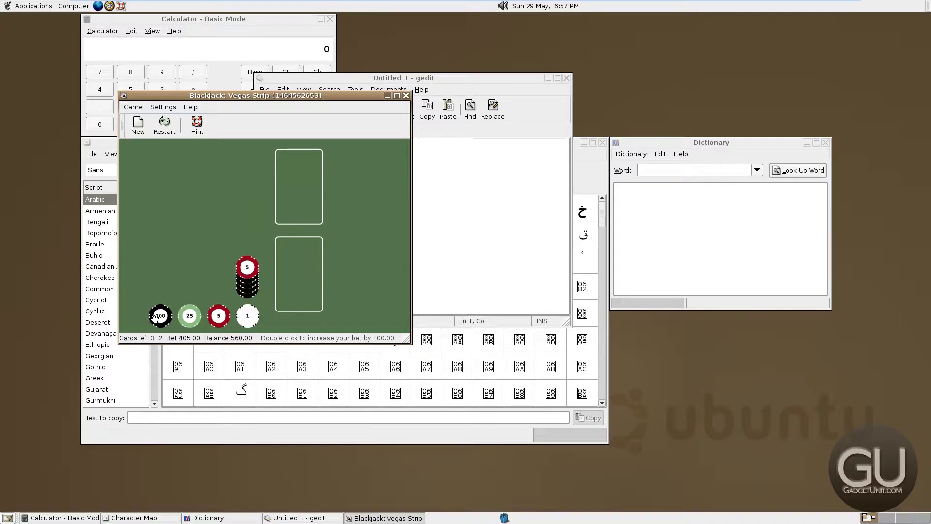
pyautogui.doubleClick(154, 317)
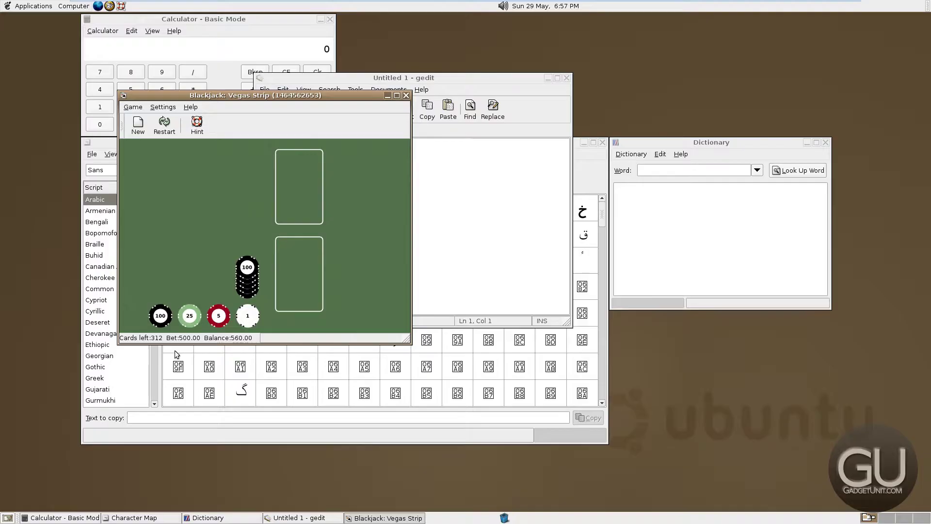
# Play a hand, hitting once and standing on soft 18, then deal again and close Blackjack
pyautogui.click(303, 268)
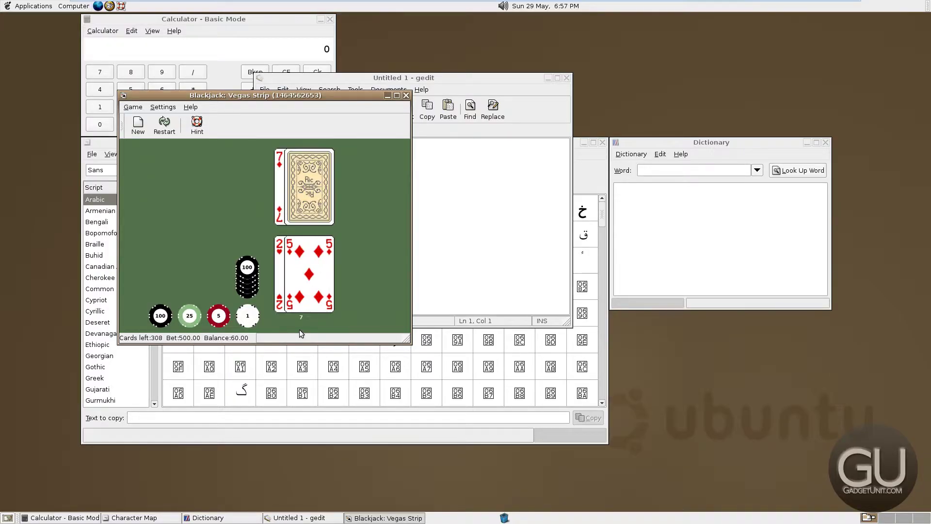
pyautogui.click(324, 300)
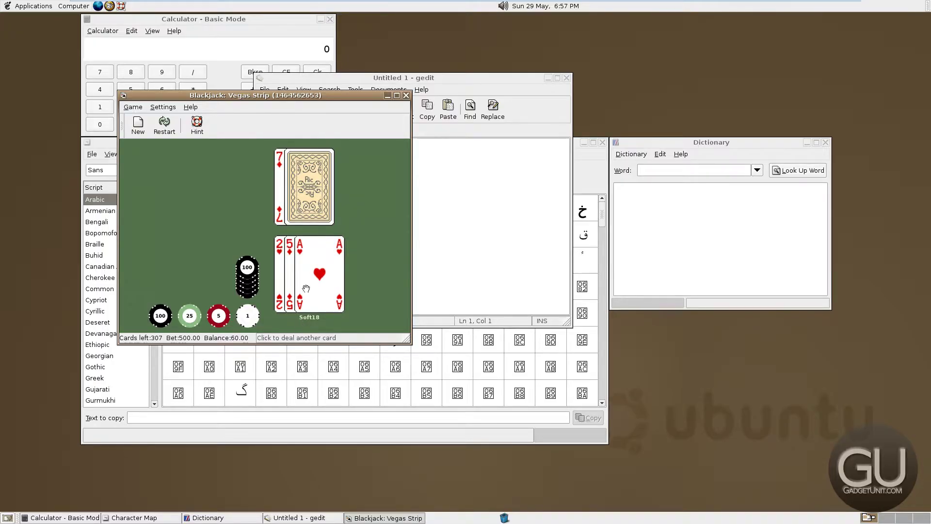
pyautogui.click(298, 321)
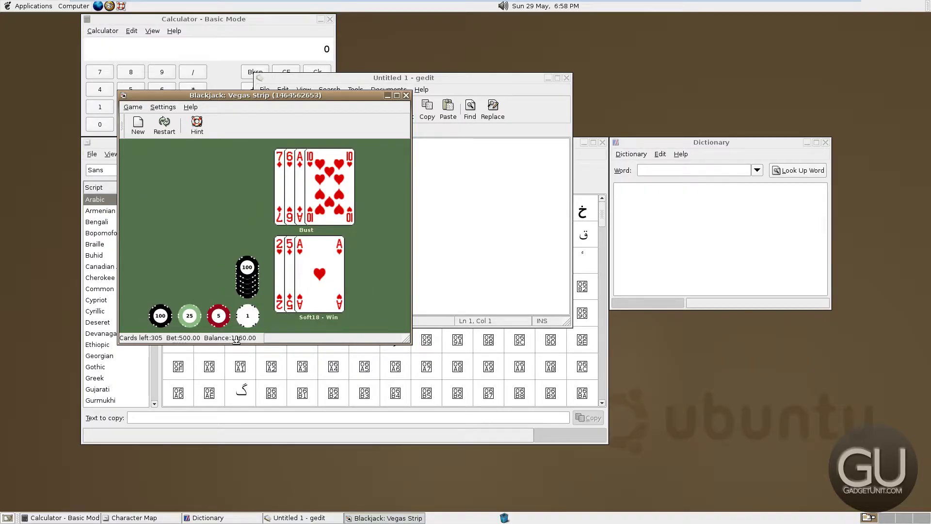
pyautogui.click(332, 266)
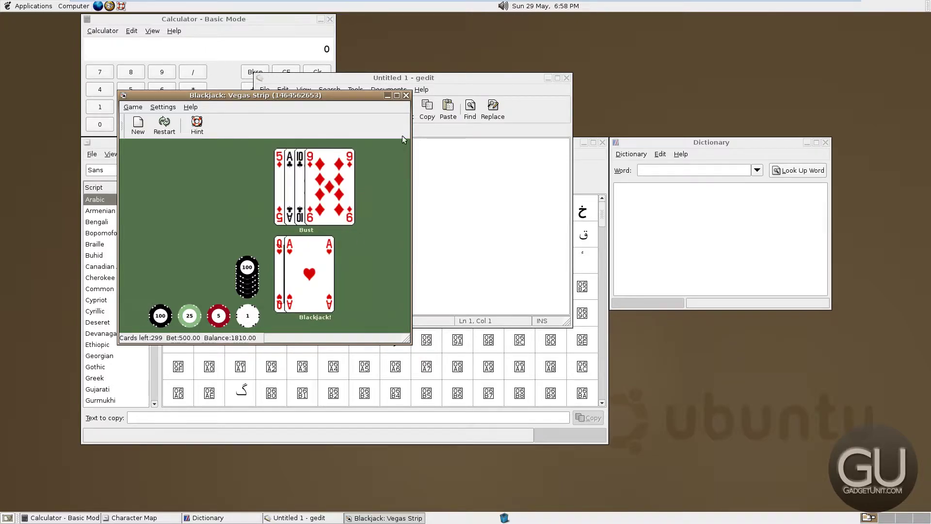
pyautogui.click(406, 95)
pyautogui.click(33, 5)
# Launch Mines, centre its window, reveal cells until one hits a mine, then close it
pyautogui.moveTo(43, 37)
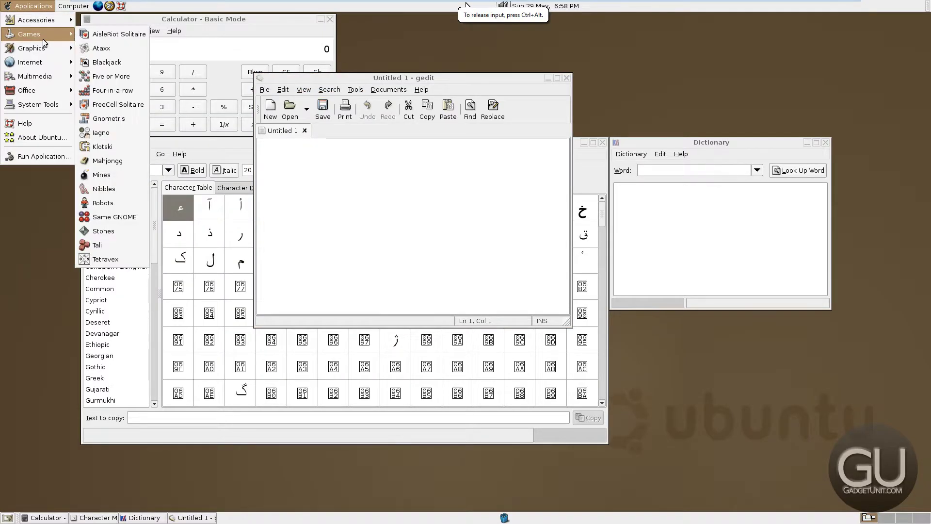
pyautogui.click(115, 176)
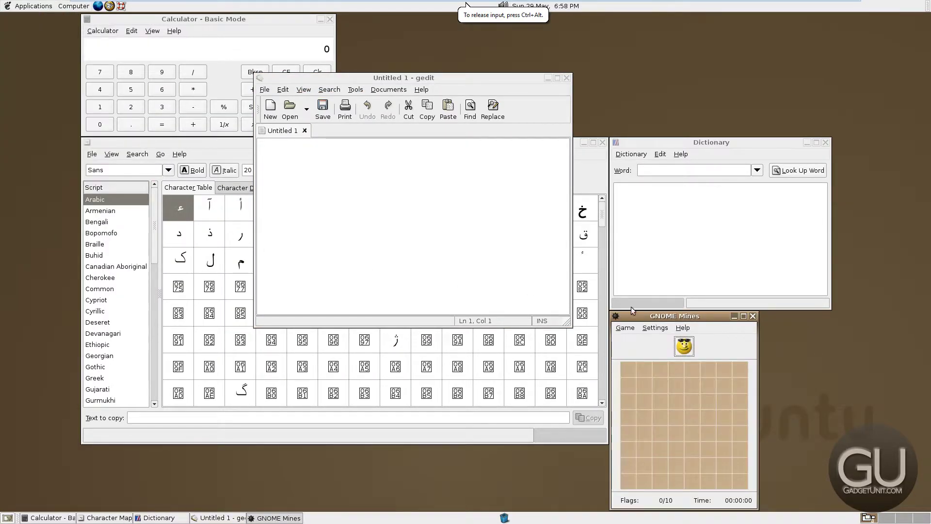
pyautogui.moveTo(631, 315); pyautogui.dragTo(283, 194)
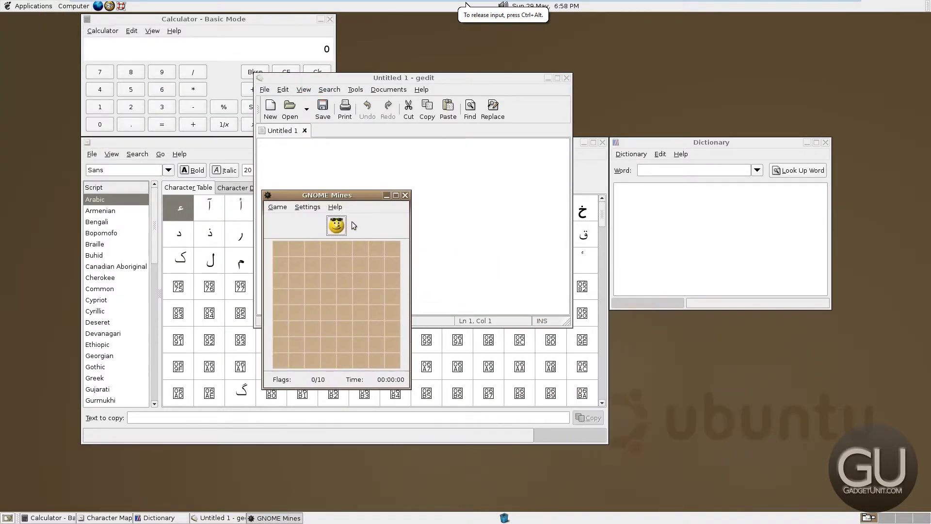
pyautogui.click(319, 310)
pyautogui.click(392, 360)
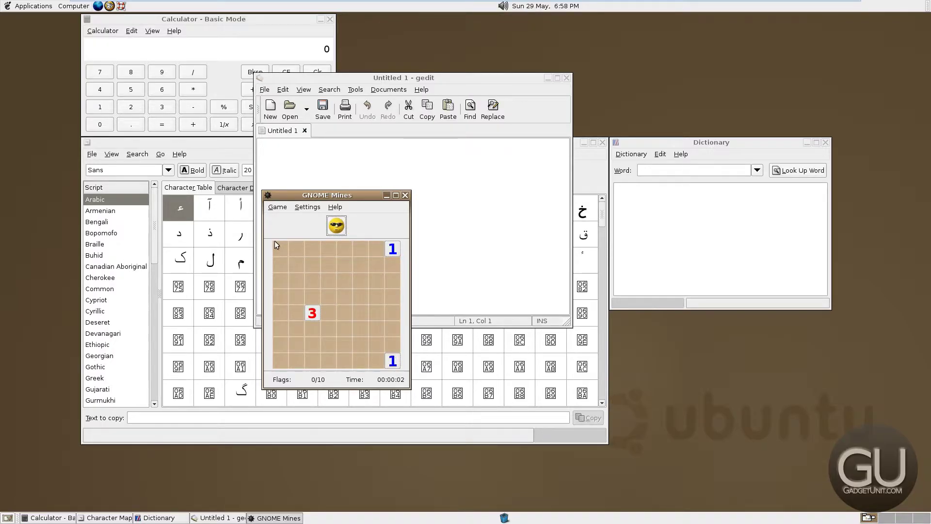
pyautogui.click(284, 364)
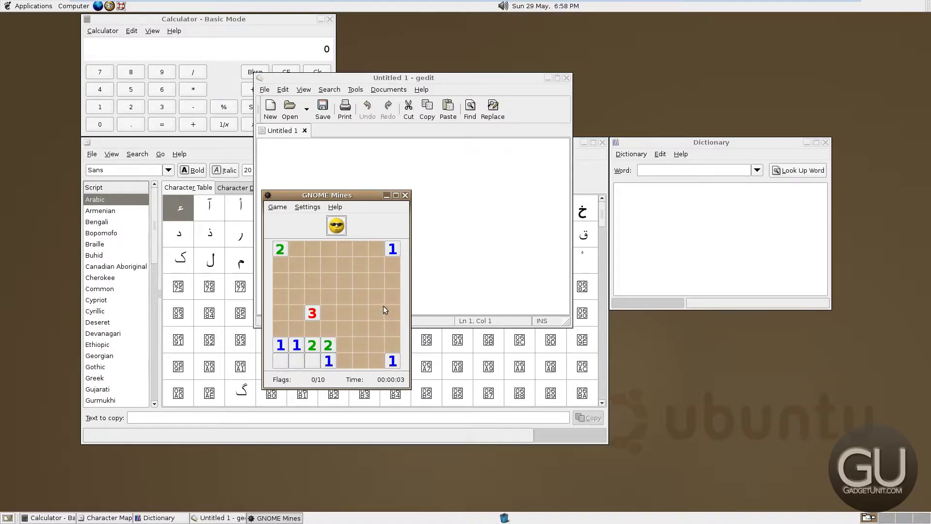
pyautogui.click(312, 249)
pyautogui.click(392, 266)
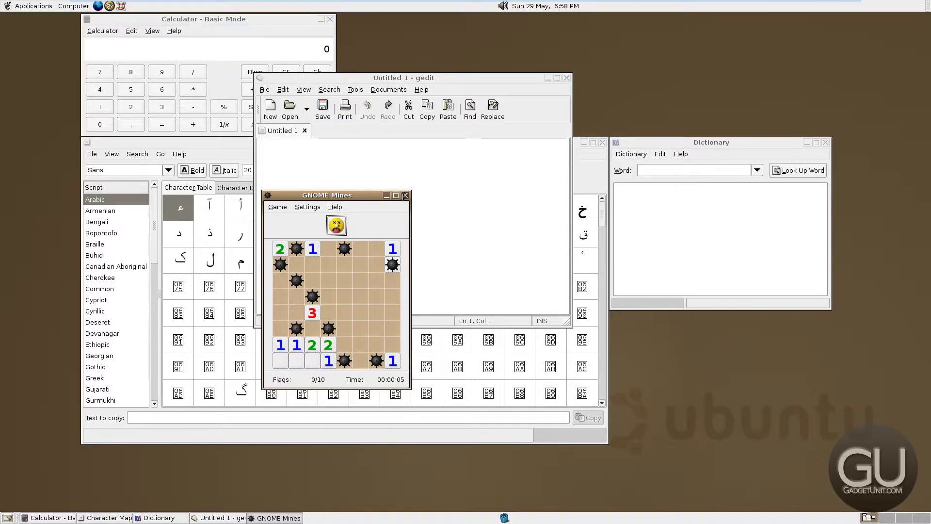
pyautogui.click(404, 196)
# Launch The GIMP from Applications > Graphics, dismiss its tip of the day, and close it
pyautogui.click(33, 6)
pyautogui.moveTo(52, 35)
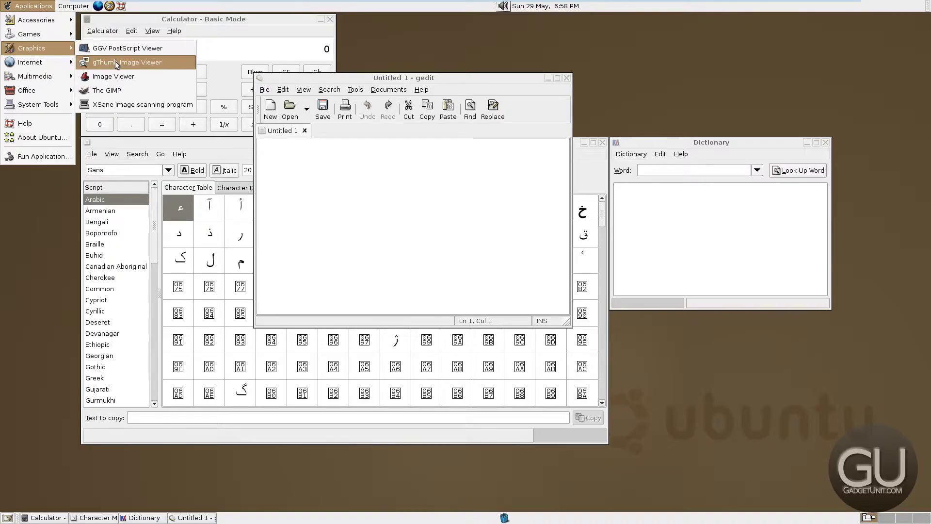
pyautogui.click(128, 91)
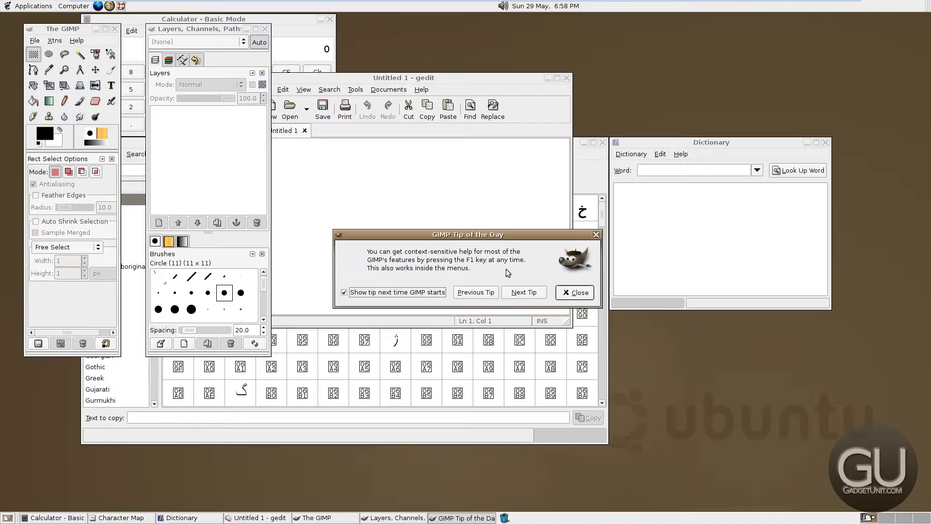
pyautogui.click(575, 292)
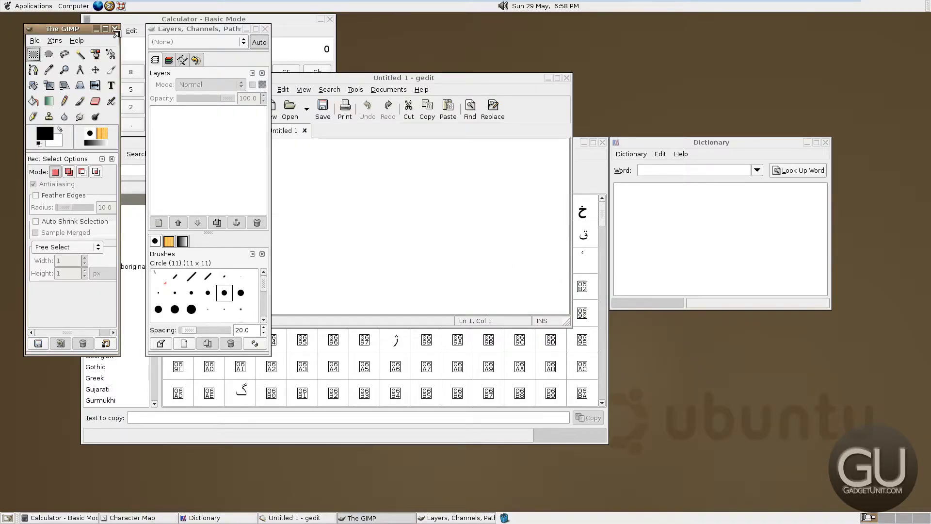
pyautogui.click(116, 29)
# Launch Mozilla Firefox from Applications > Internet
pyautogui.click(33, 6)
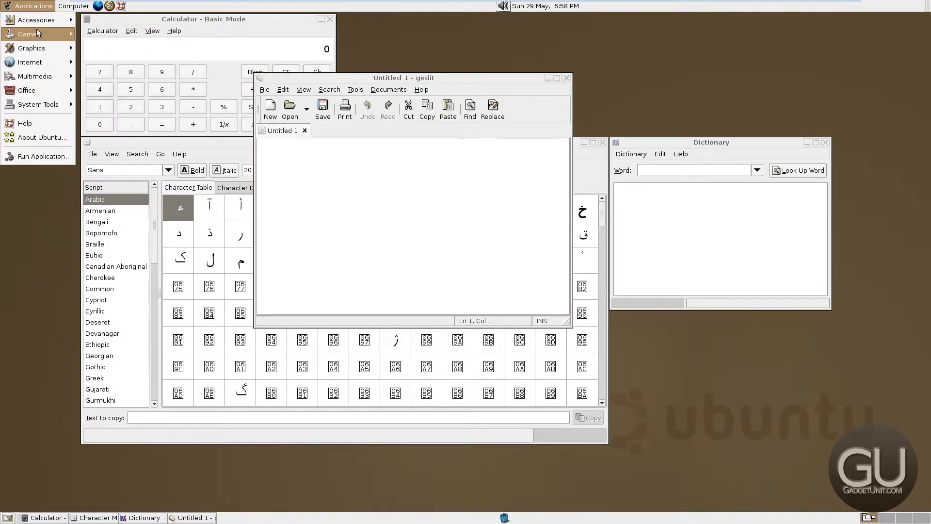
pyautogui.moveTo(36, 49)
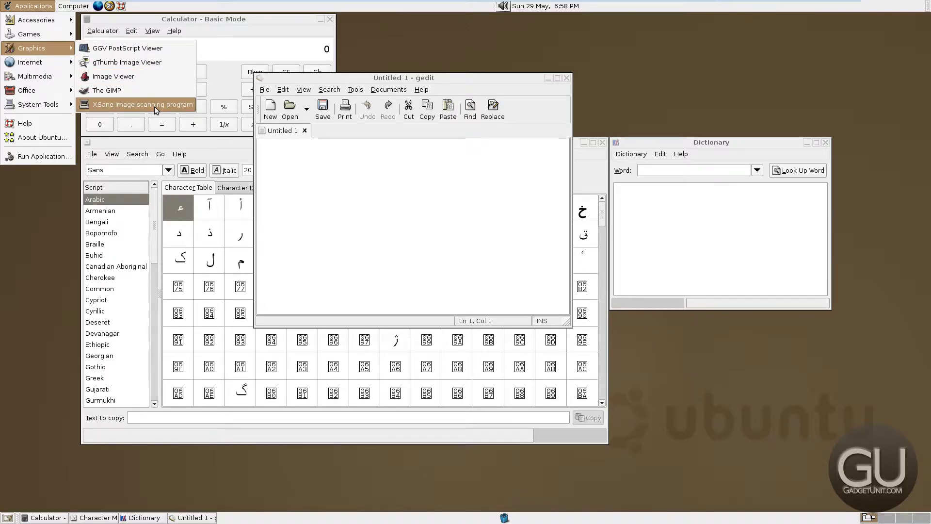
pyautogui.moveTo(62, 64)
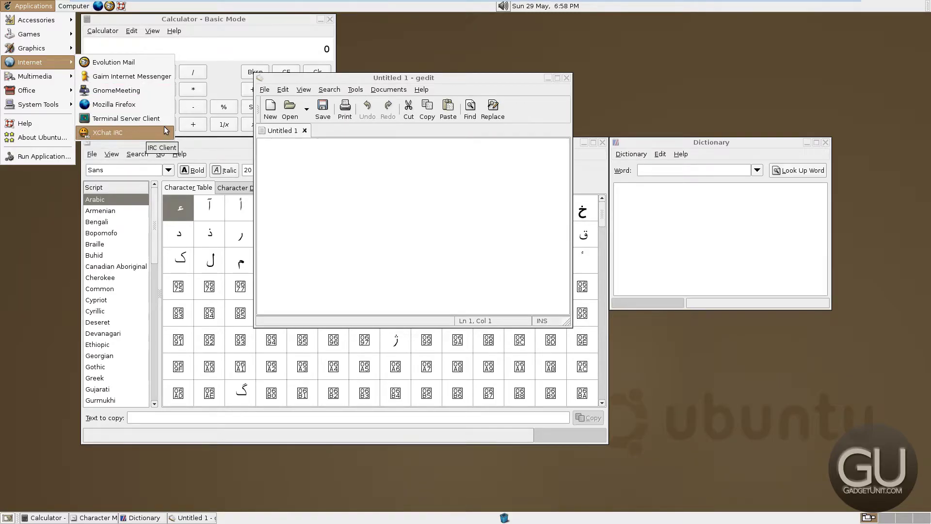
pyautogui.click(115, 105)
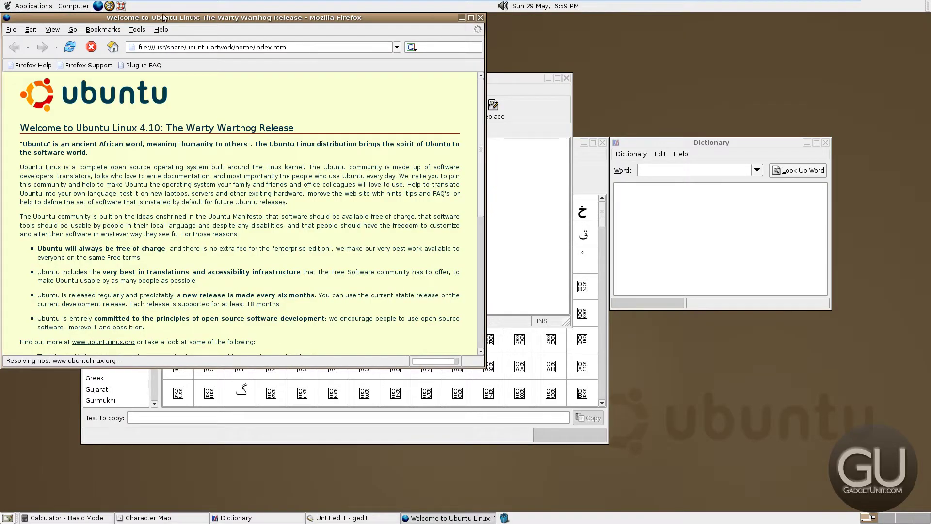
# Centre the Firefox window and view the About Mozilla Firefox version information
pyautogui.moveTo(163, 17); pyautogui.dragTo(281, 44)
pyautogui.click(274, 57)
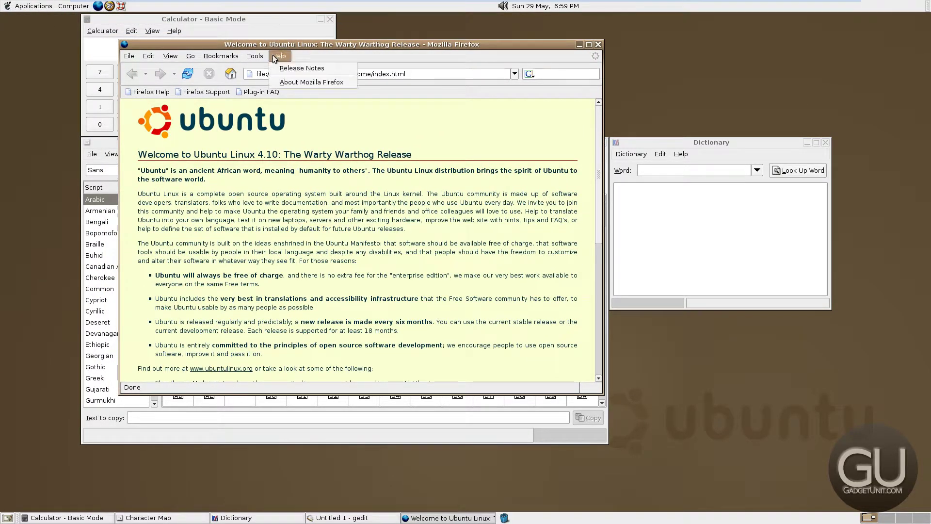
pyautogui.click(280, 81)
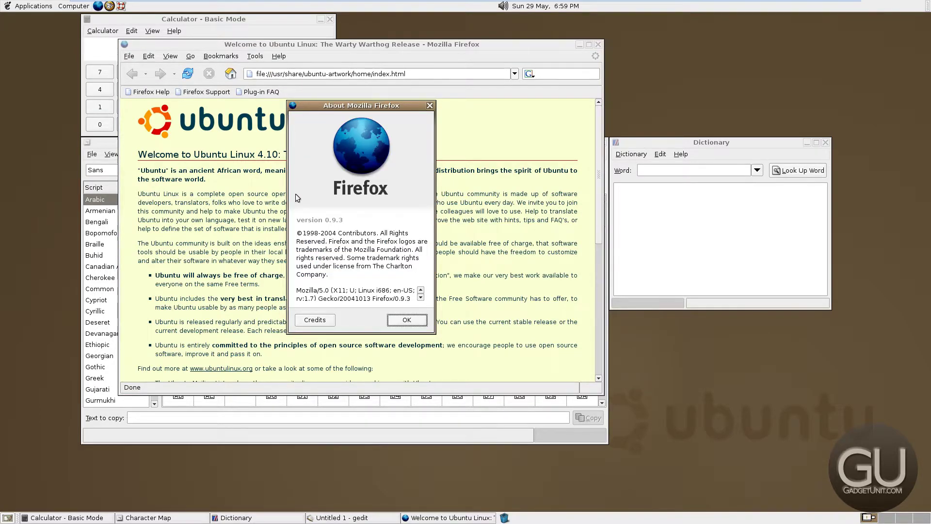
pyautogui.click(395, 321)
pyautogui.scroll(-10, 343, 309)
pyautogui.scroll(4, 344, 309)
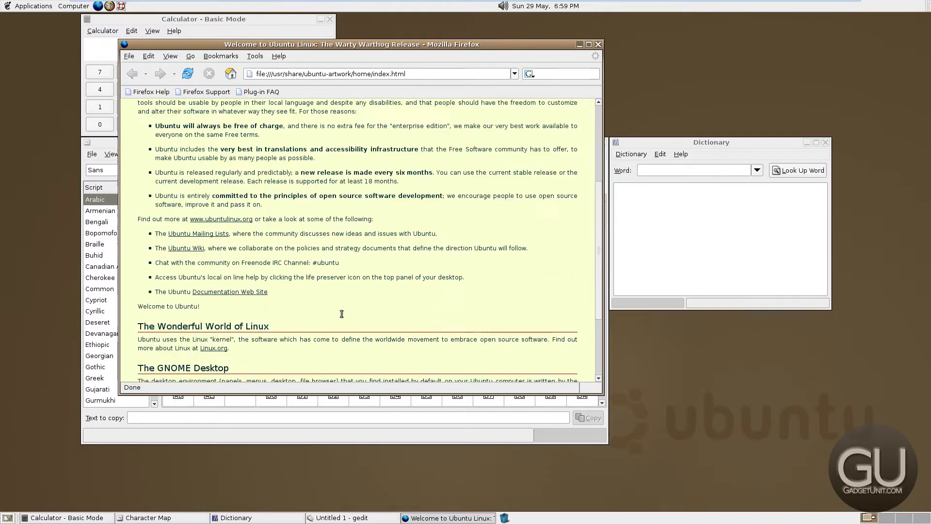
pyautogui.scroll(6, 341, 314)
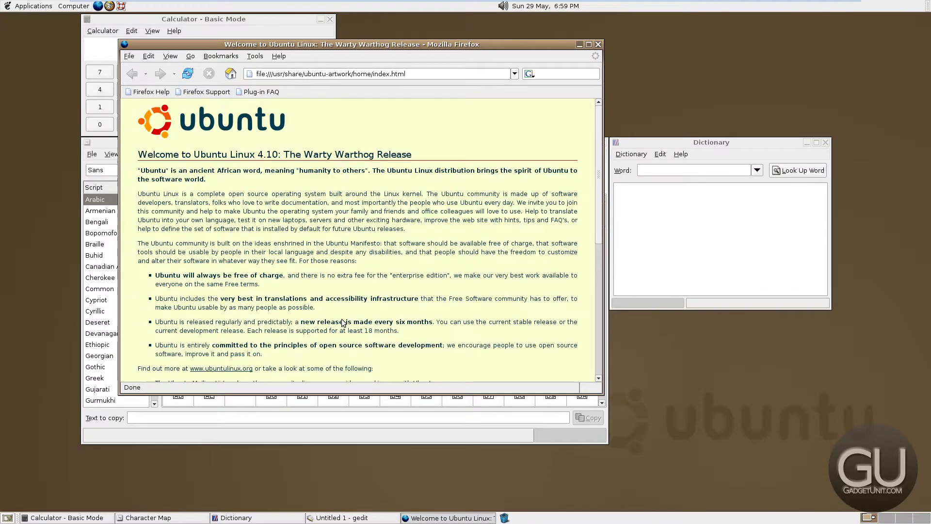
# Search the web for 'firefox 0.9.3' and open the 0.9.3 - Mozilla result
pyautogui.click(559, 74)
pyautogui.write('firefox 0.9.3')
pyautogui.press('Return')
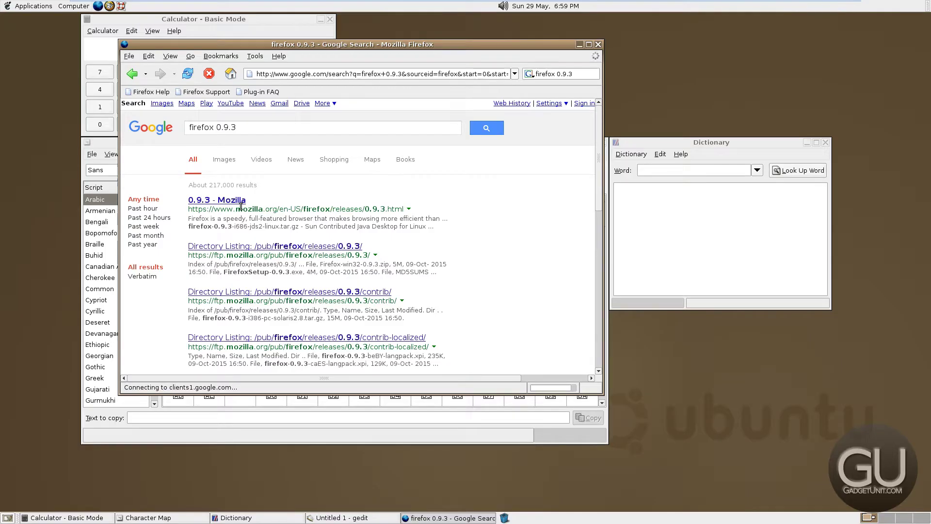
pyautogui.click(237, 200)
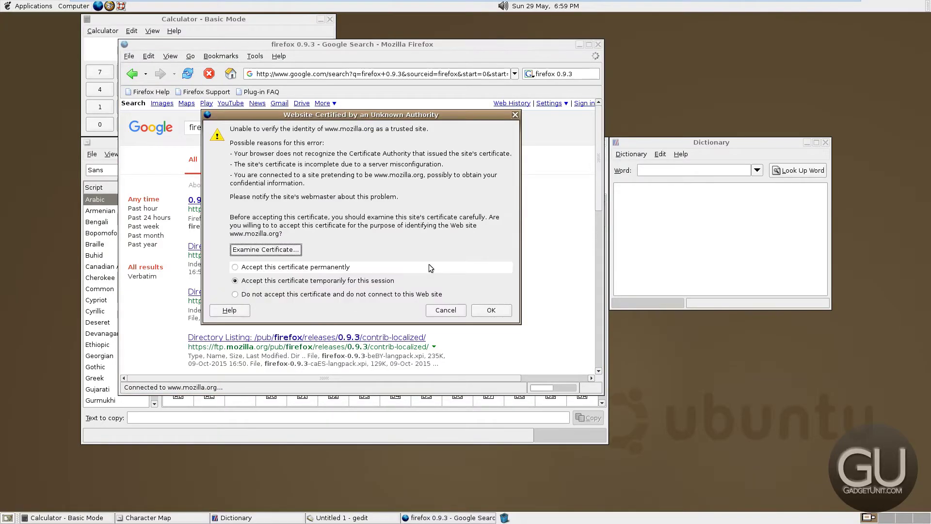
# Permanently trust mozilla.org's certificate to load the Firefox 0.9 Release Notes page
pyautogui.click(270, 267)
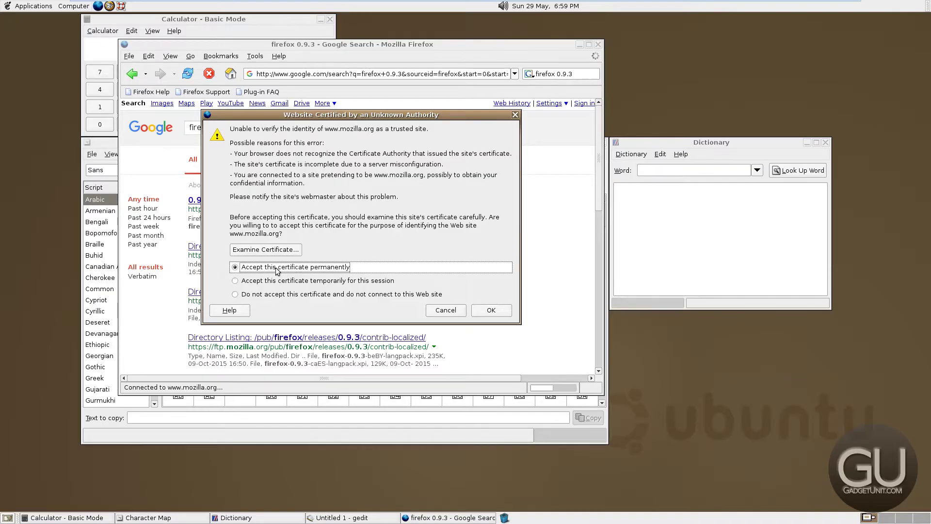
pyautogui.click(491, 310)
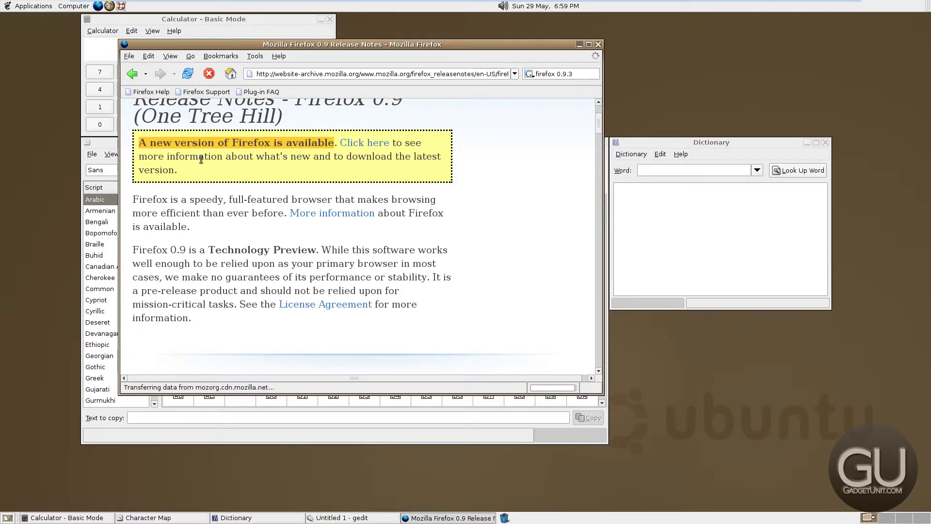
pyautogui.scroll(-1, 243, 238)
pyautogui.scroll(-3, 176, 256)
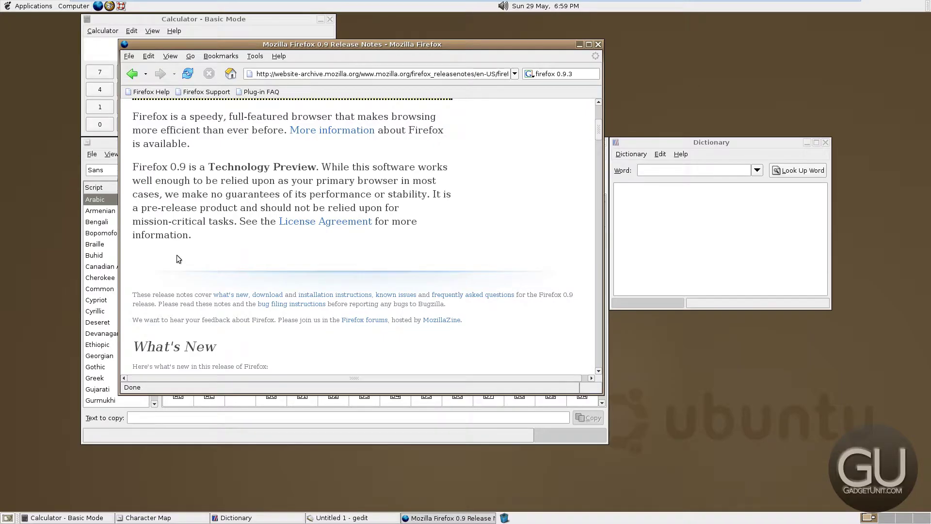
pyautogui.scroll(-4, 177, 255)
pyautogui.scroll(-4, 177, 256)
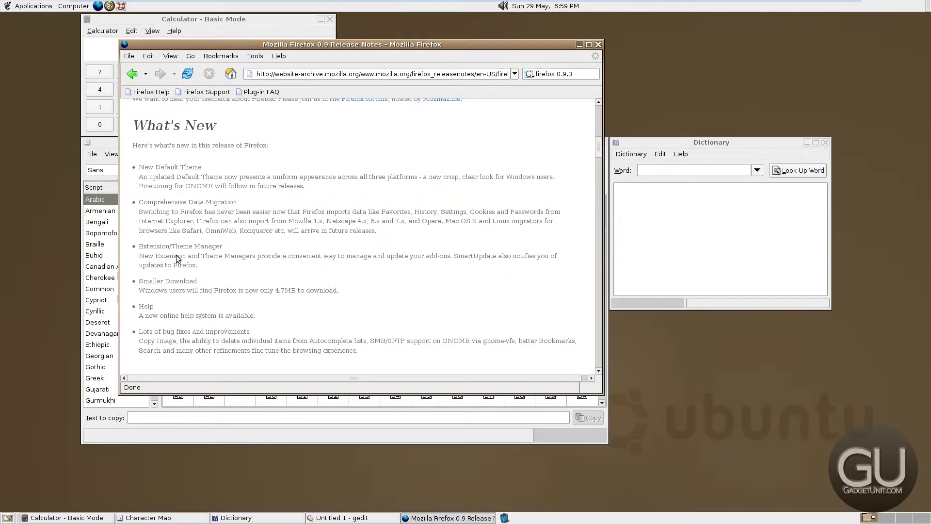
# Read through the release notes, then quit Firefox with Ctrl+Q
pyautogui.scroll(-2, 361, 286)
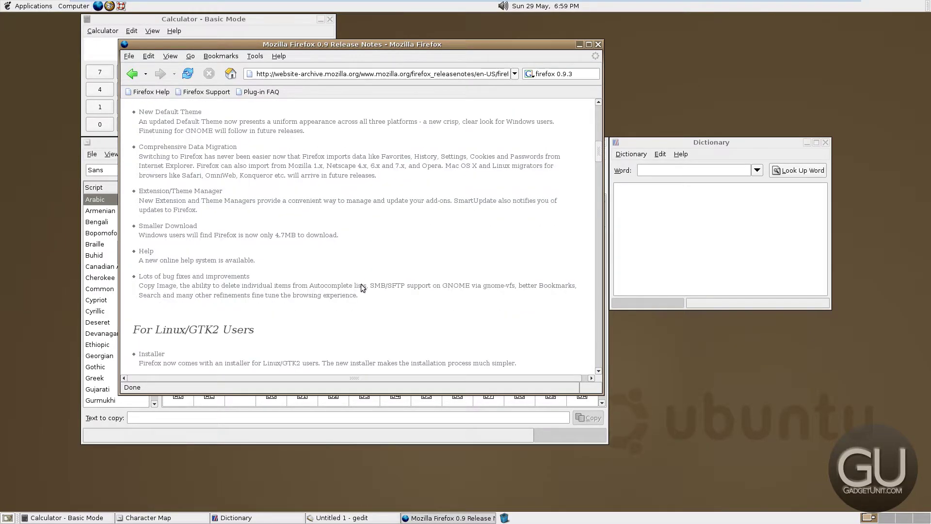
pyautogui.scroll(-12, 361, 286)
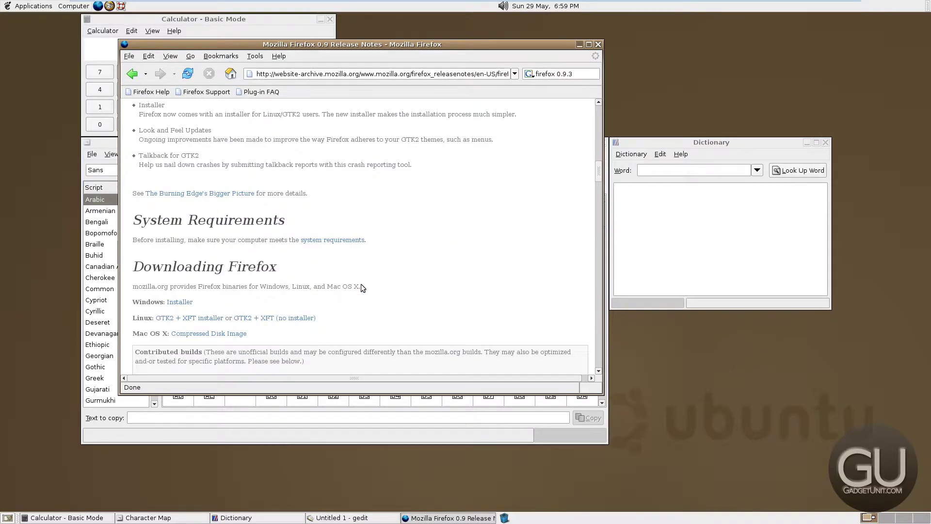
pyautogui.scroll(-8, 360, 288)
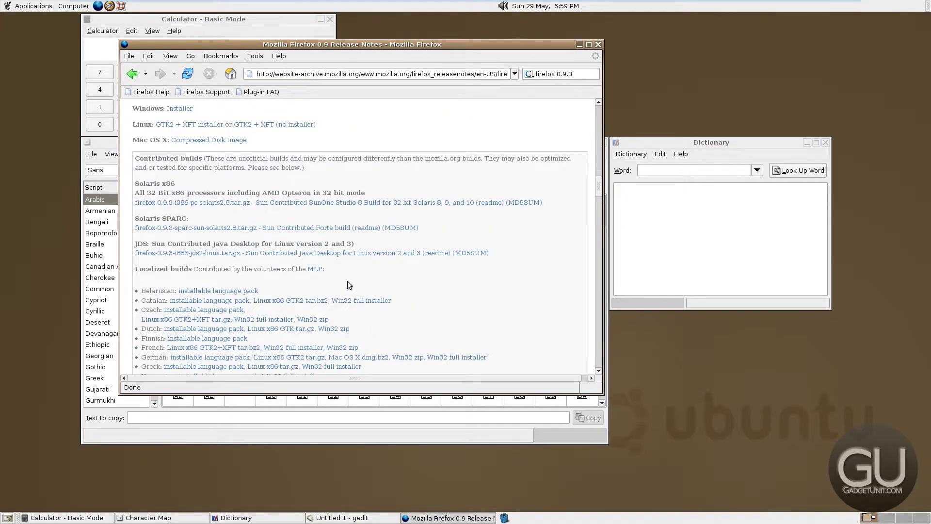
pyautogui.scroll(-20, 347, 283)
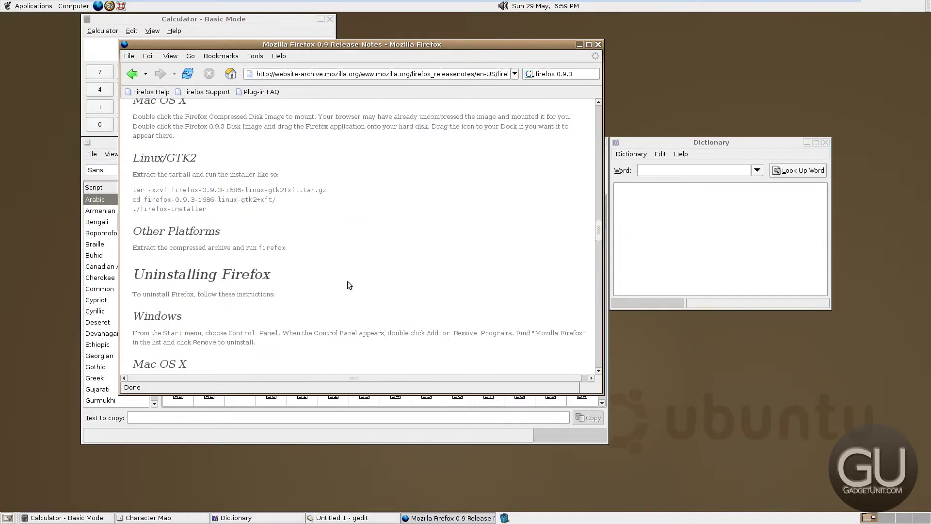
pyautogui.scroll(-20, 347, 282)
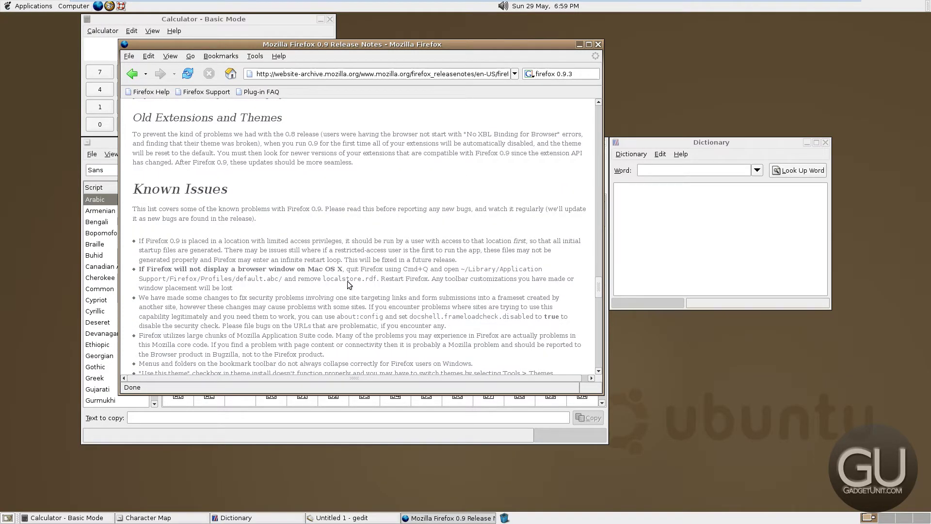
pyautogui.scroll(-20, 347, 283)
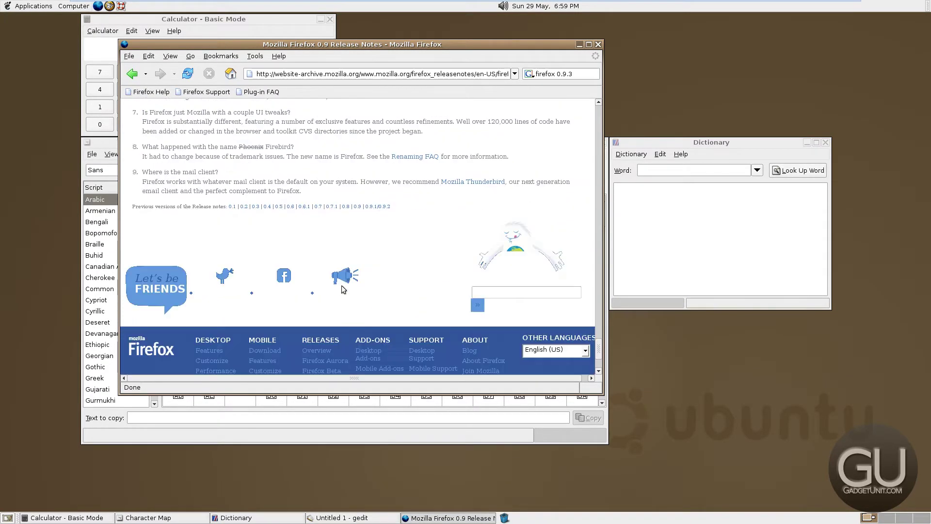
pyautogui.scroll(6, 341, 285)
pyautogui.scroll(20, 341, 289)
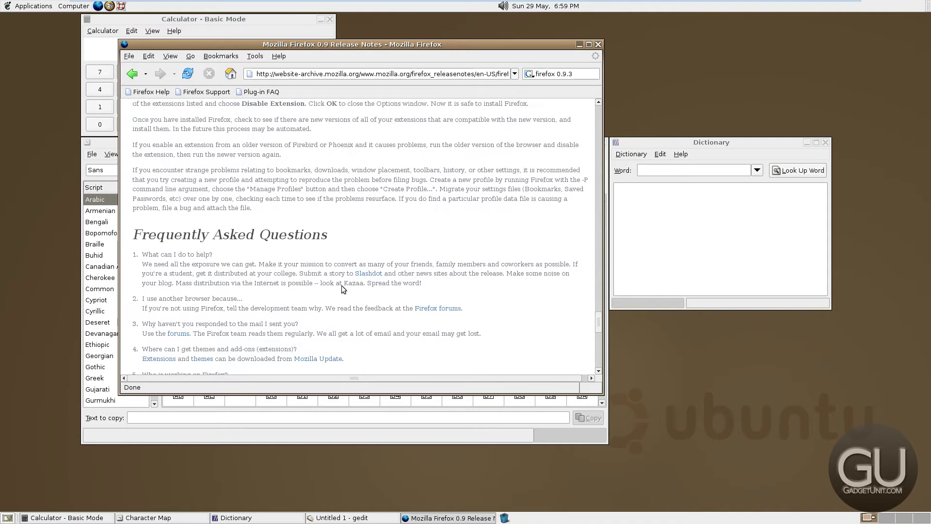
pyautogui.scroll(15, 333, 279)
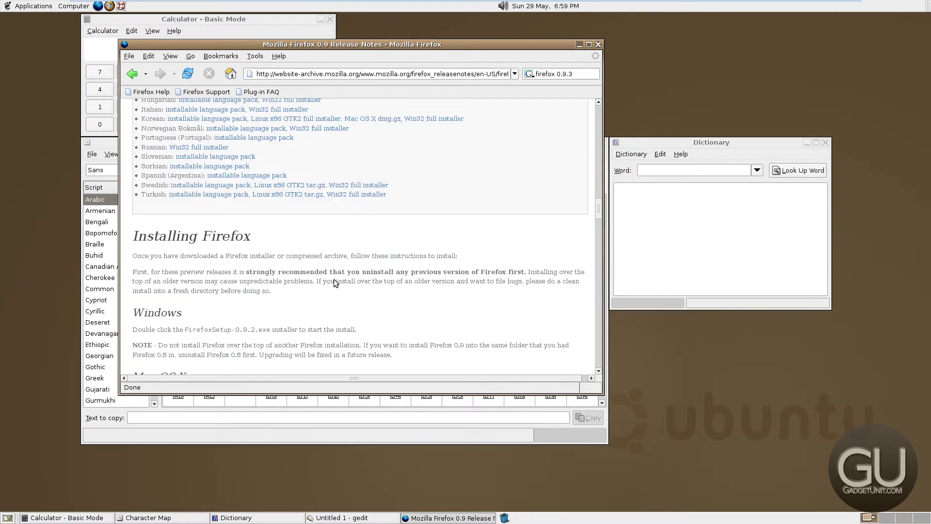
pyautogui.hotkey('ctrl', 'q')
# Launch Mozilla Firefox from Applications > Internet and move its window toward the screen centre
pyautogui.click(33, 6)
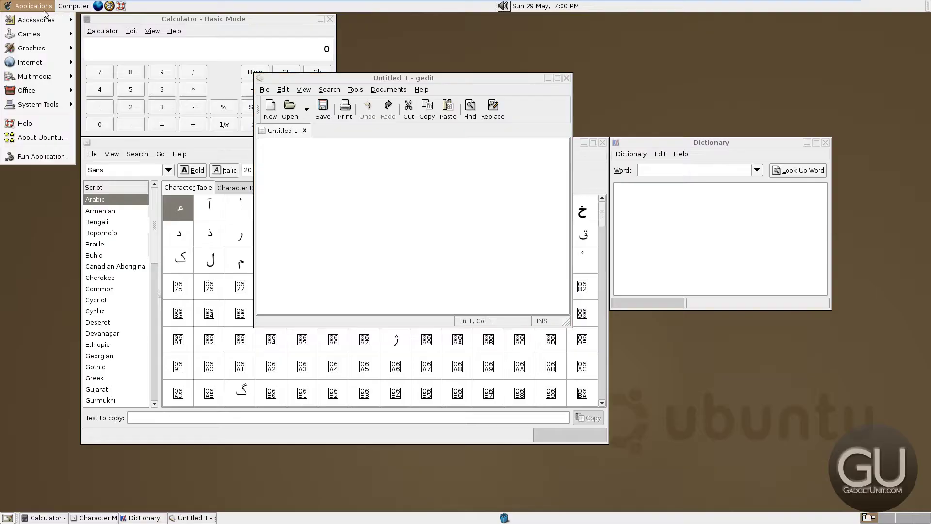
pyautogui.moveTo(44, 64)
pyautogui.click(176, 110)
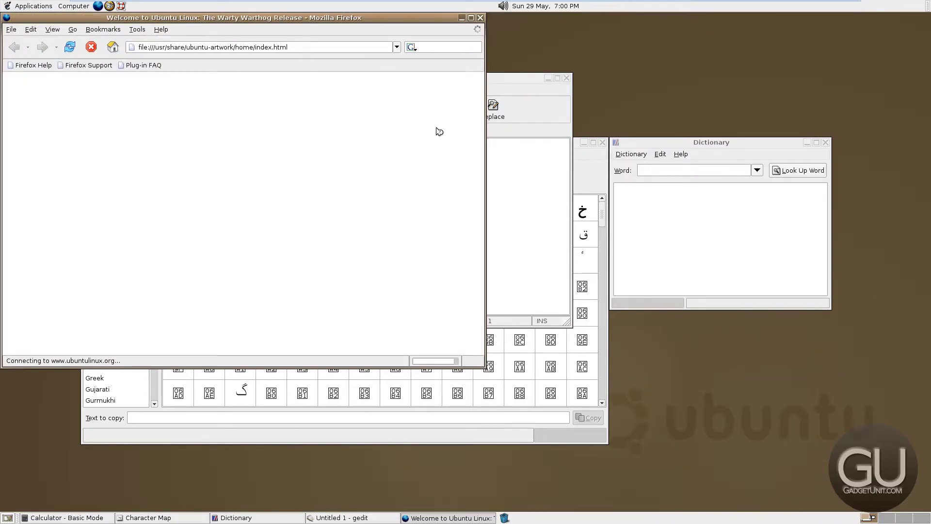
pyautogui.click(430, 118)
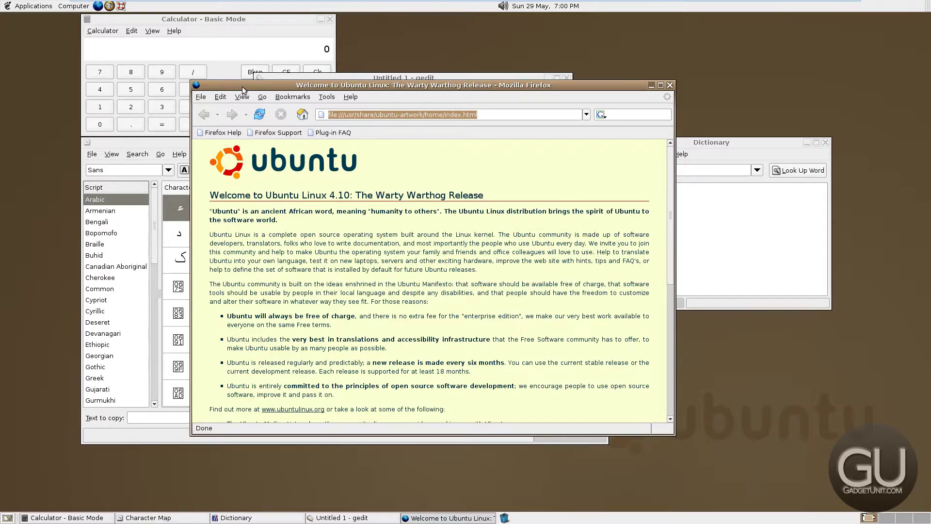
pyautogui.moveTo(242, 86); pyautogui.dragTo(325, 124)
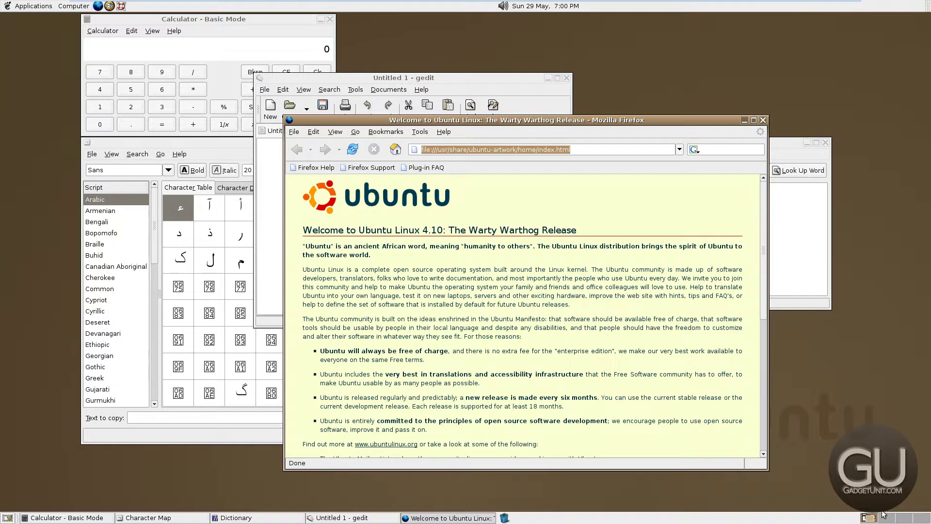
# Send the Firefox window to Workspace 2 and switch to that workspace in the pager
pyautogui.rightClick(476, 519)
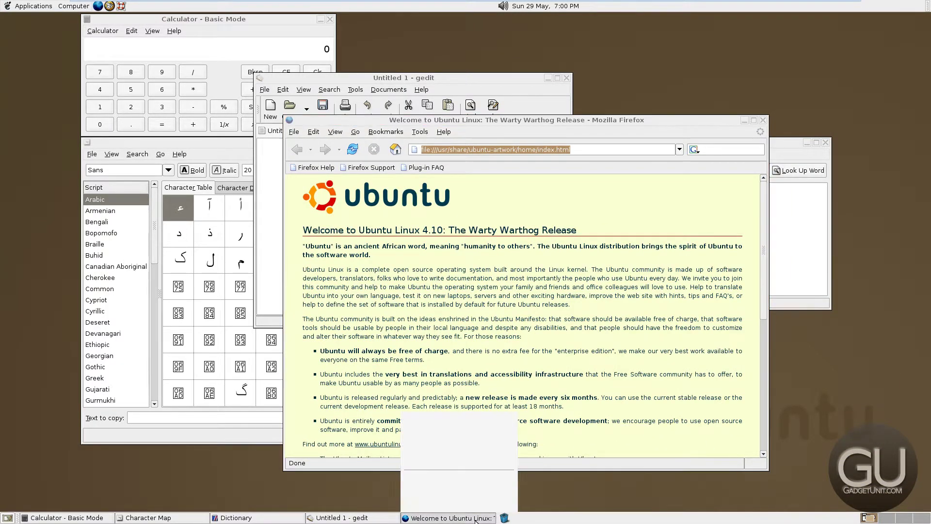
pyautogui.moveTo(485, 505)
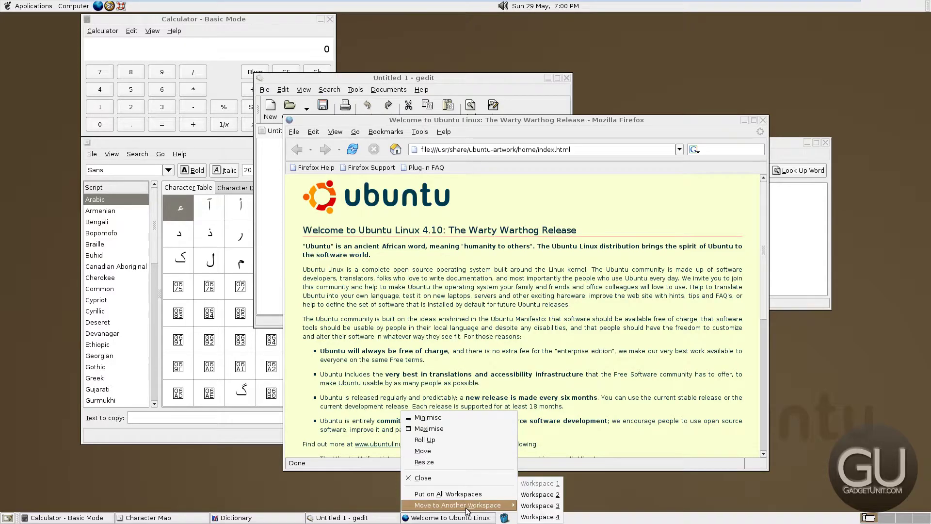
pyautogui.click(539, 496)
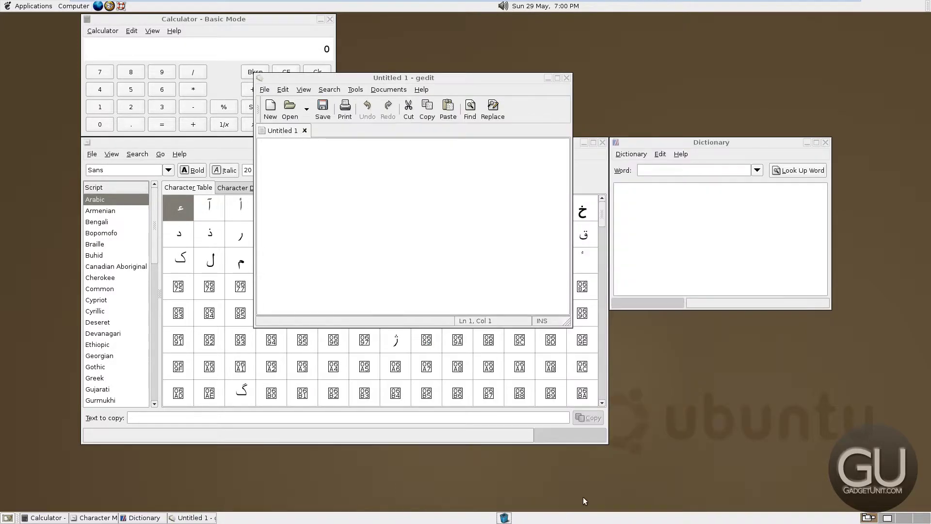
pyautogui.click(883, 520)
pyautogui.click(865, 518)
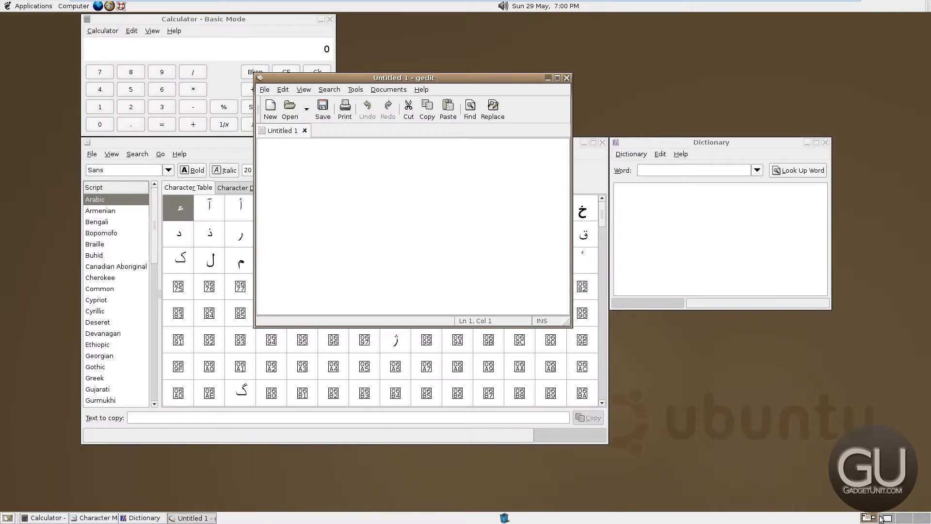
pyautogui.click(882, 519)
pyautogui.click(872, 519)
pyautogui.click(885, 519)
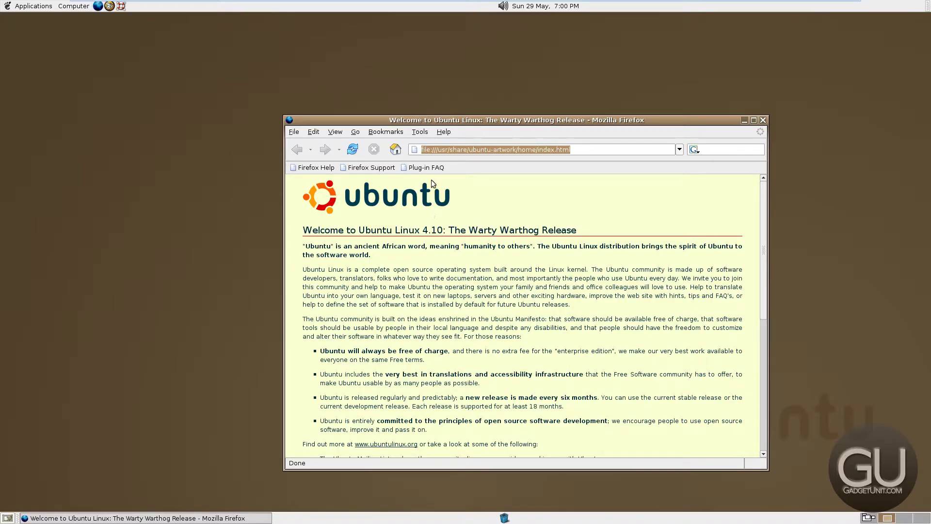
# Raise the Firefox window, load gadgetunit.com, and widen the window to the right
pyautogui.moveTo(463, 122); pyautogui.dragTo(380, 23)
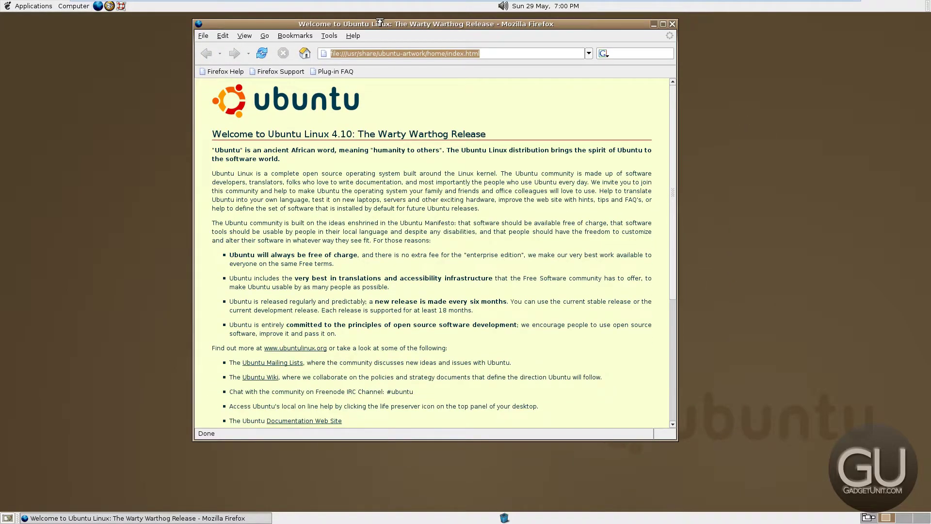
pyautogui.write('gadgetunit.com')
pyautogui.press('Return')
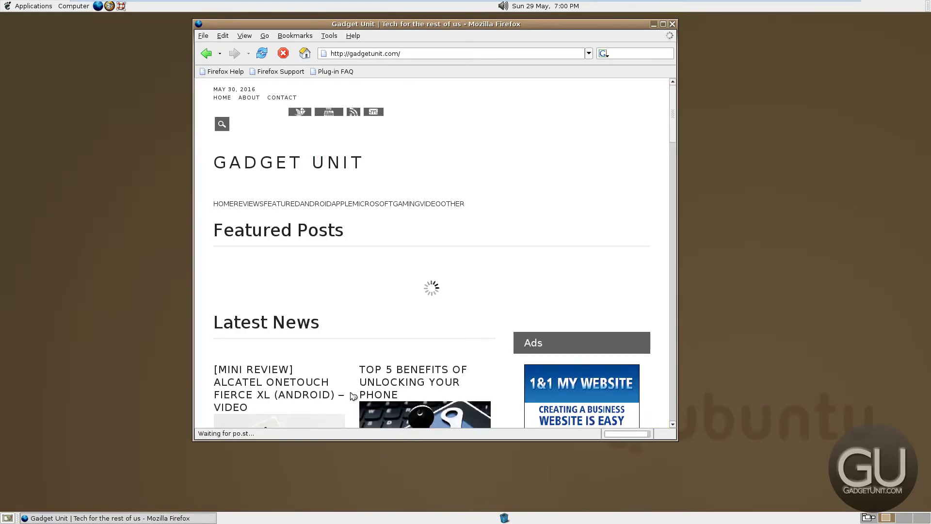
pyautogui.moveTo(677, 136); pyautogui.dragTo(864, 136)
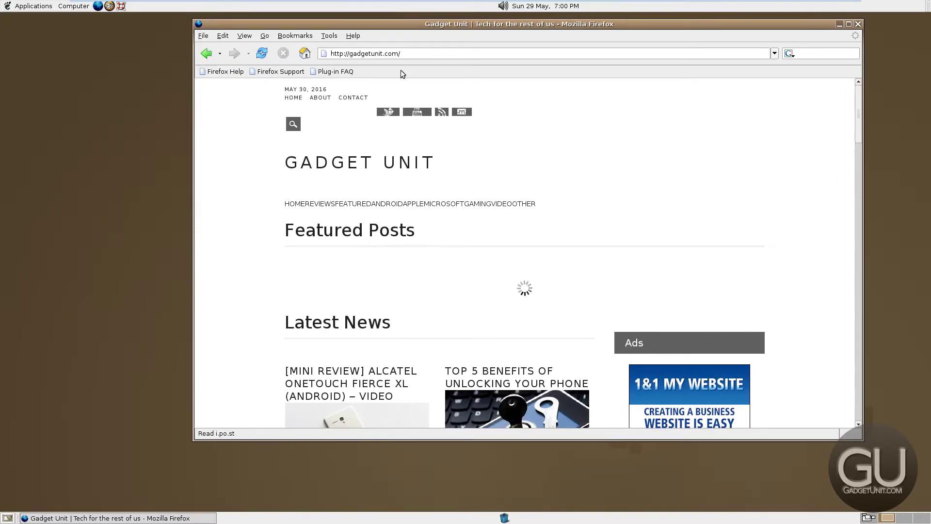
pyautogui.click(414, 56)
# Load cnet.com and scroll down through the page
pyautogui.write('cnet.com')
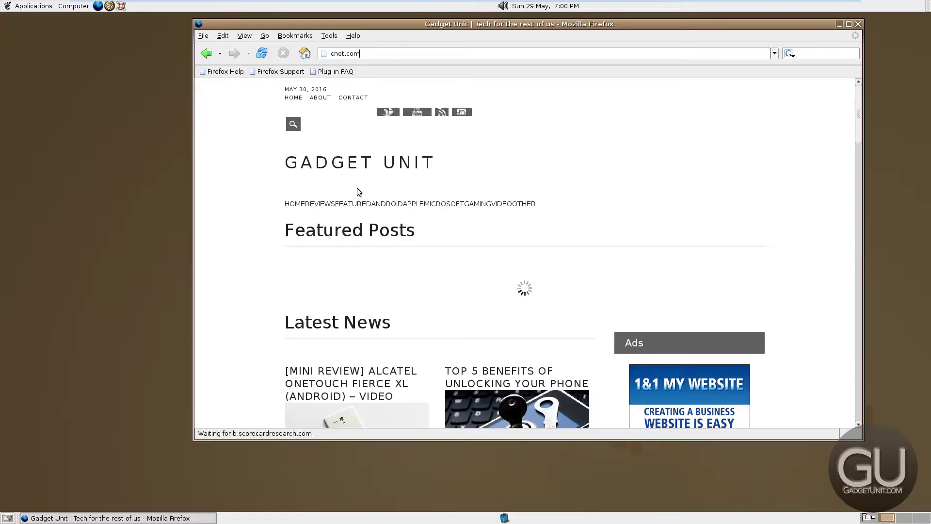
pyautogui.press('Return')
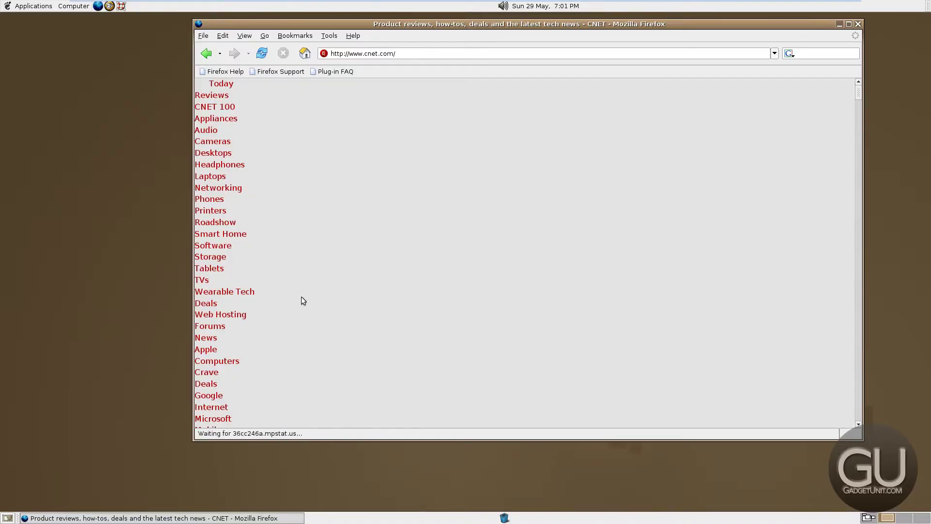
pyautogui.scroll(-8, 303, 293)
pyautogui.scroll(-15, 305, 286)
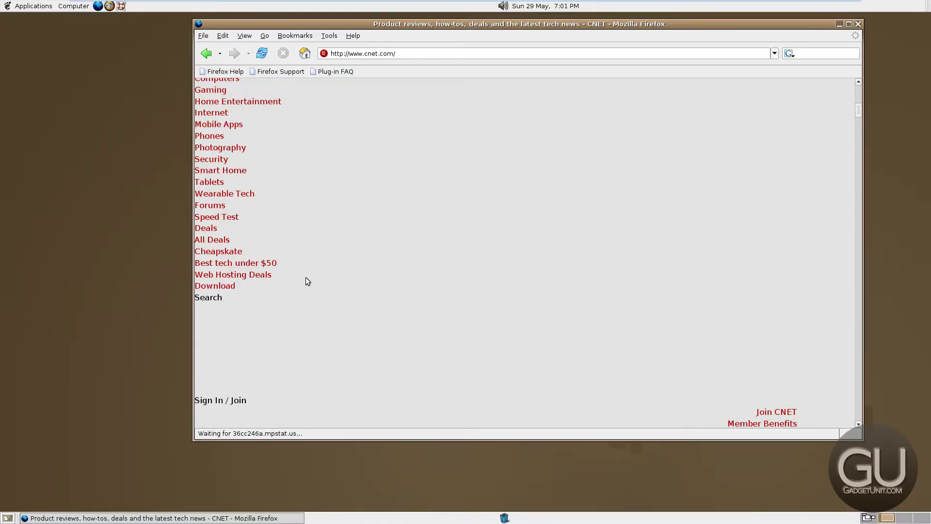
pyautogui.scroll(-10, 310, 270)
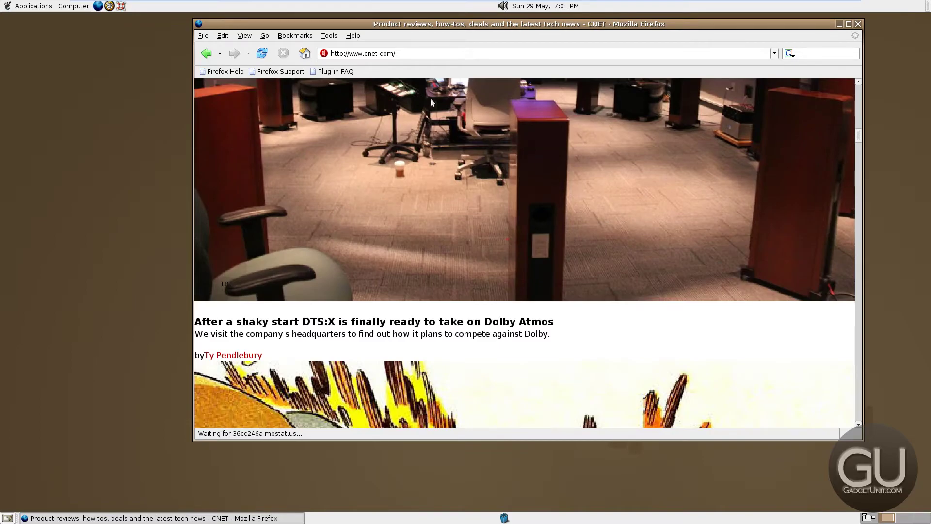
# Replace the address with microsoft.com, correcting the typo, and load it
pyautogui.moveTo(439, 53); pyautogui.dragTo(300, 51)
pyautogui.write('microsfot')
pyautogui.press('Home')
pyautogui.write('micr')
pyautogui.moveTo(386, 52); pyautogui.dragTo(183, 34)
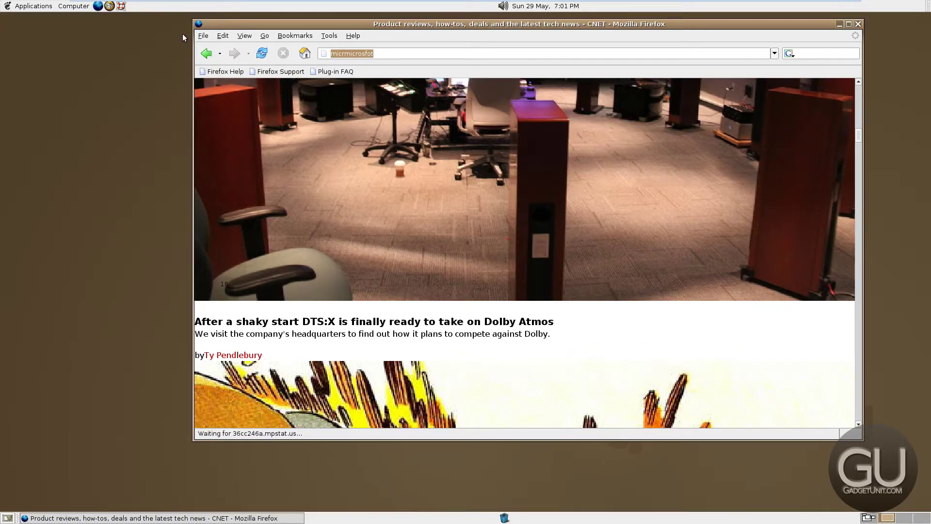
pyautogui.write('microsoft.com')
pyautogui.press('Return')
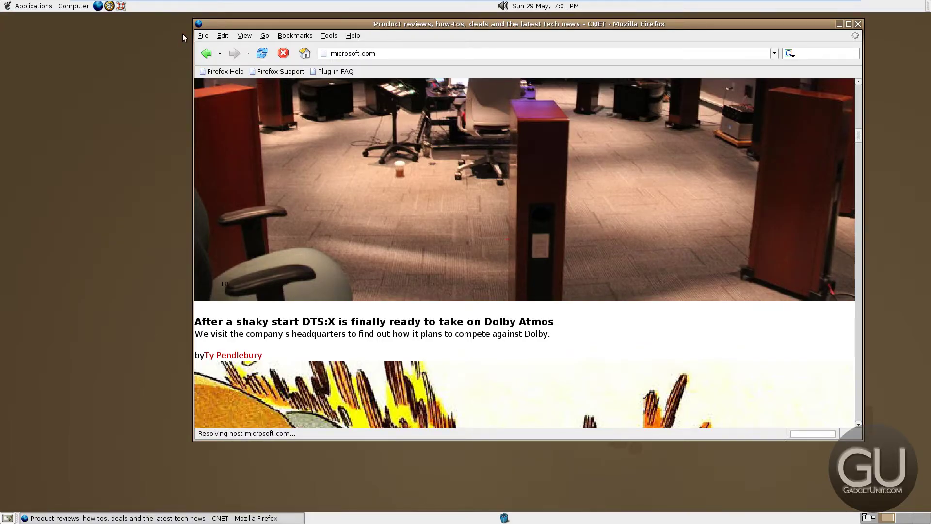
# Open apple.com in a new tab, then switch between the two tabs back to Microsoft
pyautogui.hotkey('ctrl', 't')
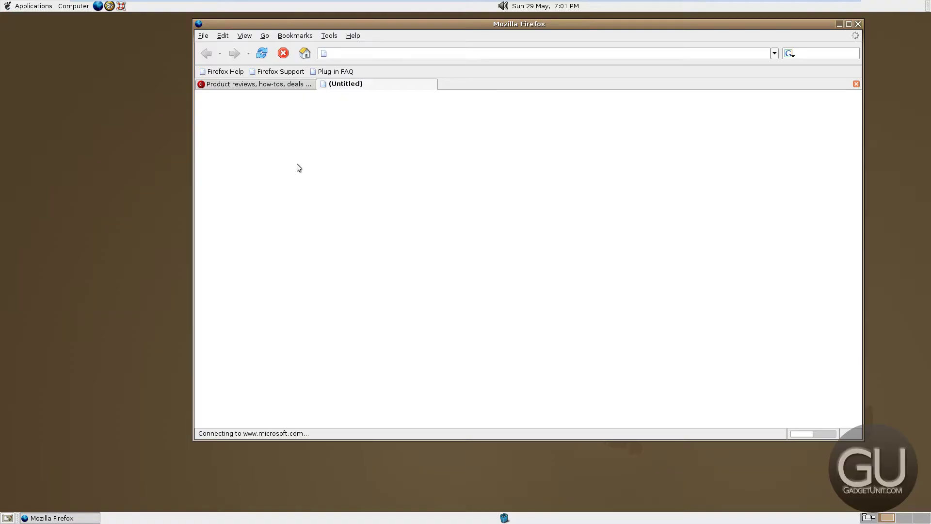
pyautogui.write('apple.com')
pyautogui.press('Return')
pyautogui.hotkey('ctrl', 'pageup')
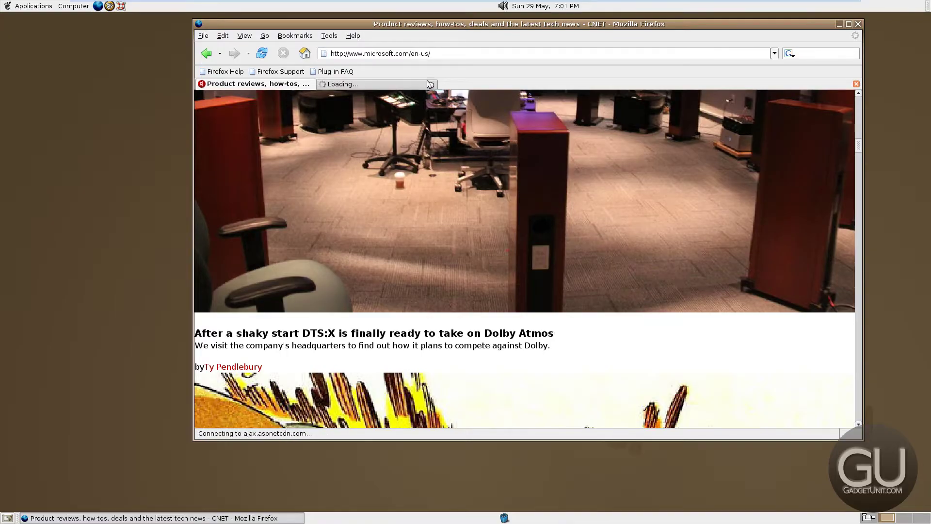
pyautogui.click(395, 84)
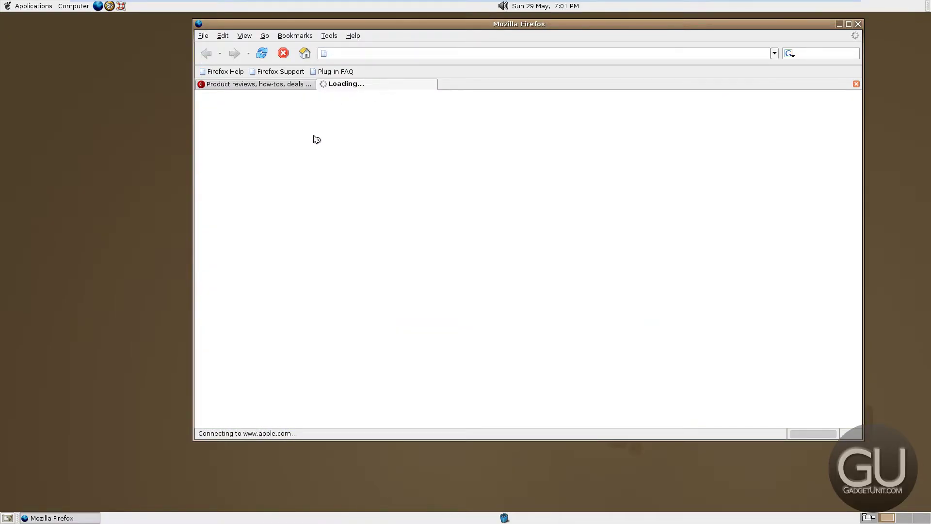
pyautogui.click(267, 86)
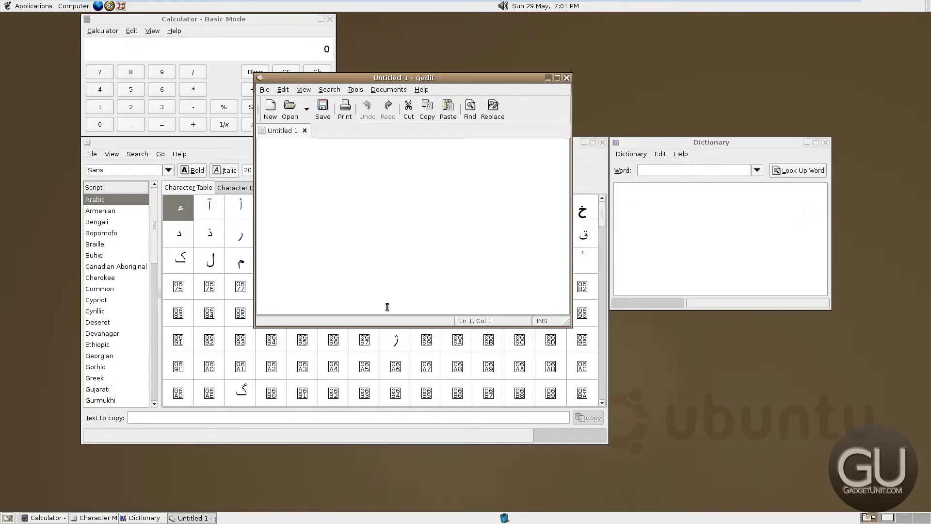
# Launch Gaim Internet Messenger from Applications > Internet
pyautogui.click(15, 7)
pyautogui.moveTo(40, 66)
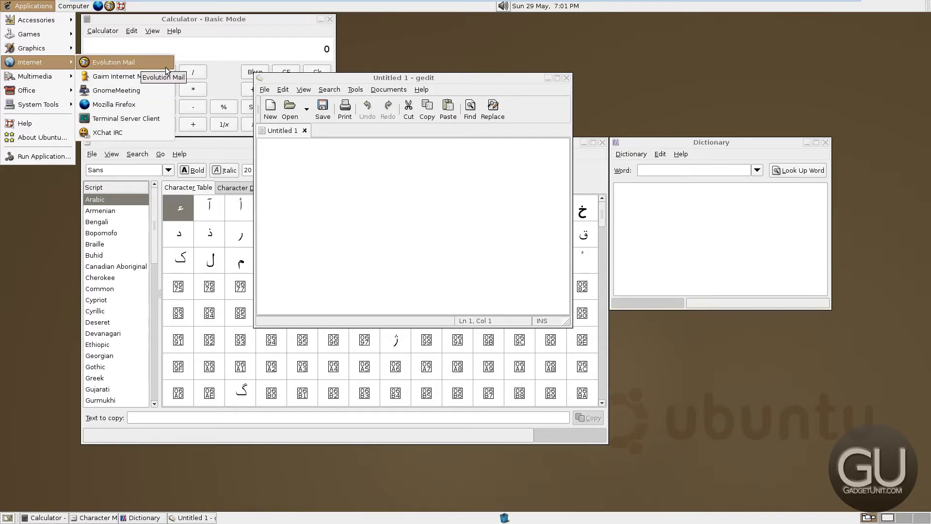
pyautogui.moveTo(65, 50)
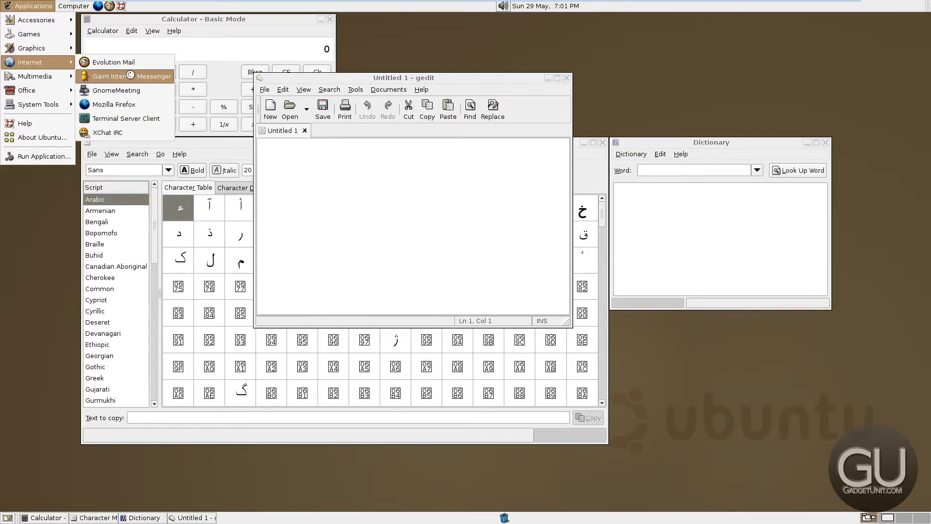
pyautogui.click(127, 77)
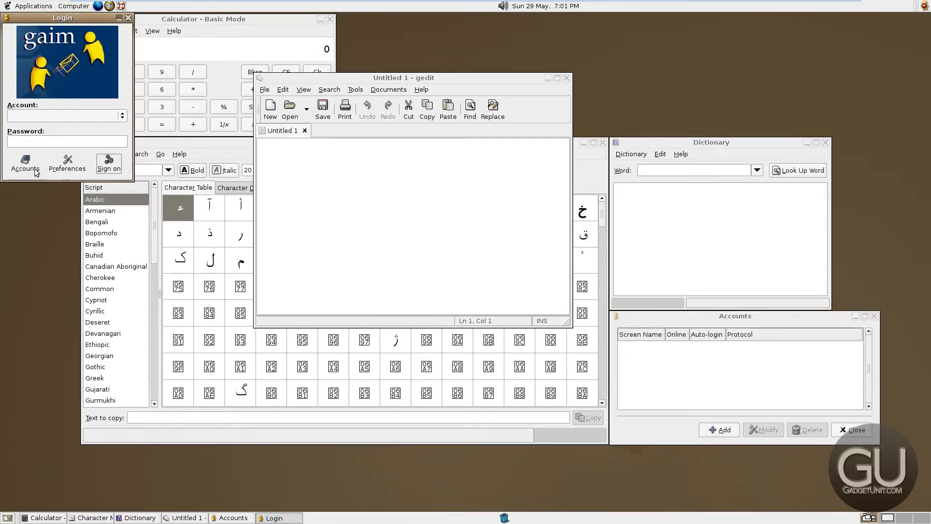
# Start adding an account, view the Protocol list, cancel, and close the Gaim login window
pyautogui.click(717, 430)
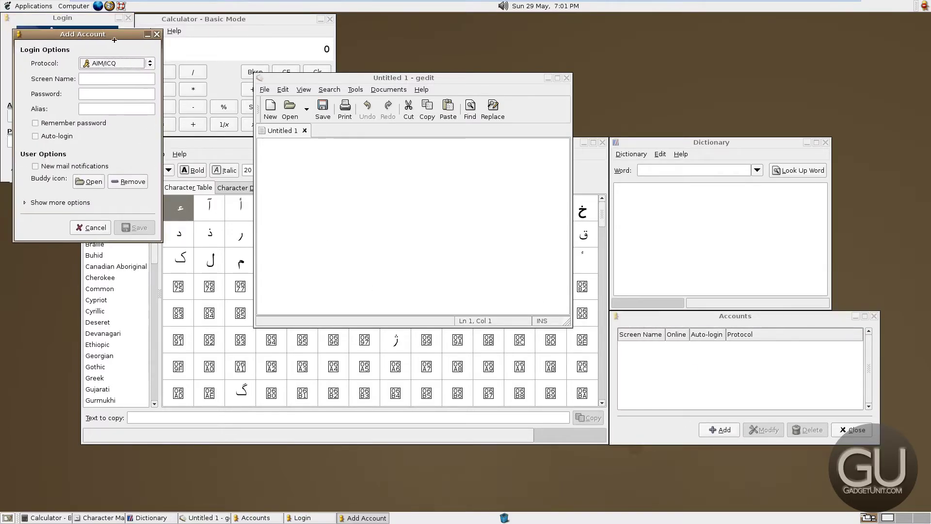
pyautogui.click(293, 126)
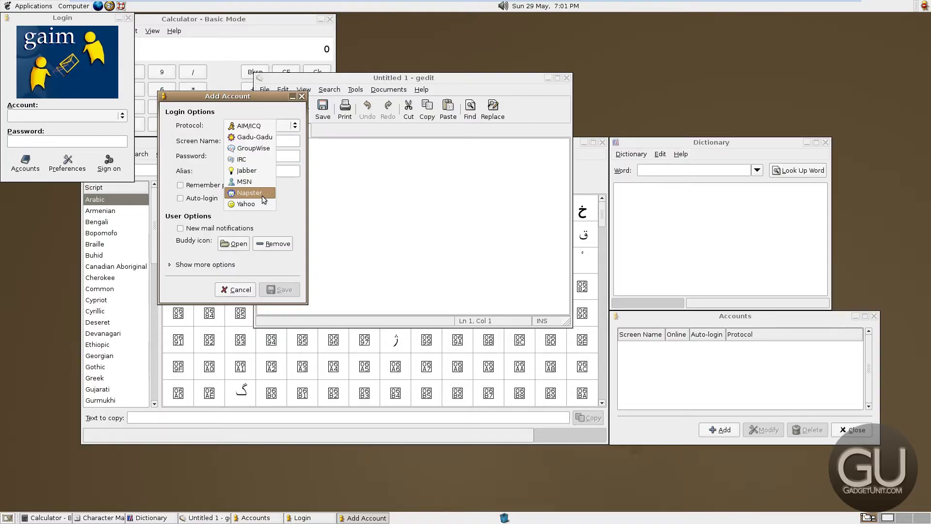
pyautogui.click(229, 296)
pyautogui.click(229, 291)
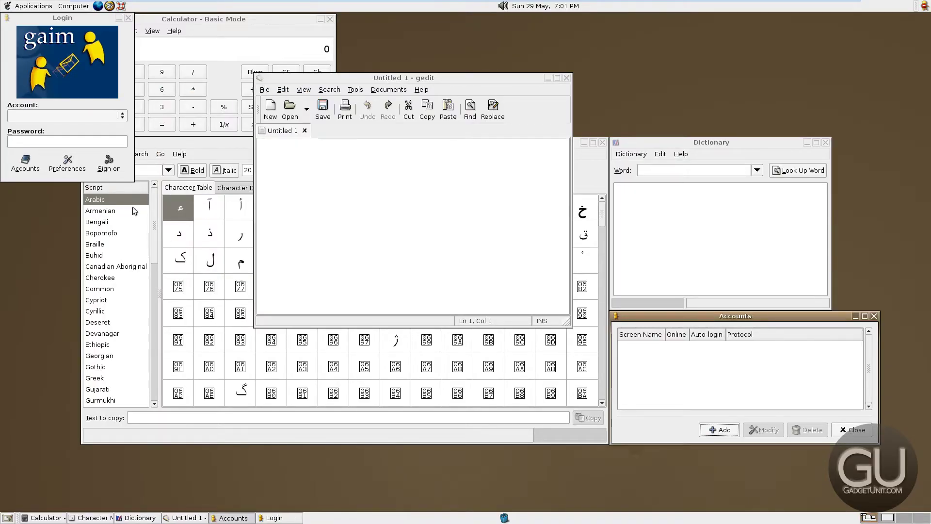
pyautogui.click(128, 18)
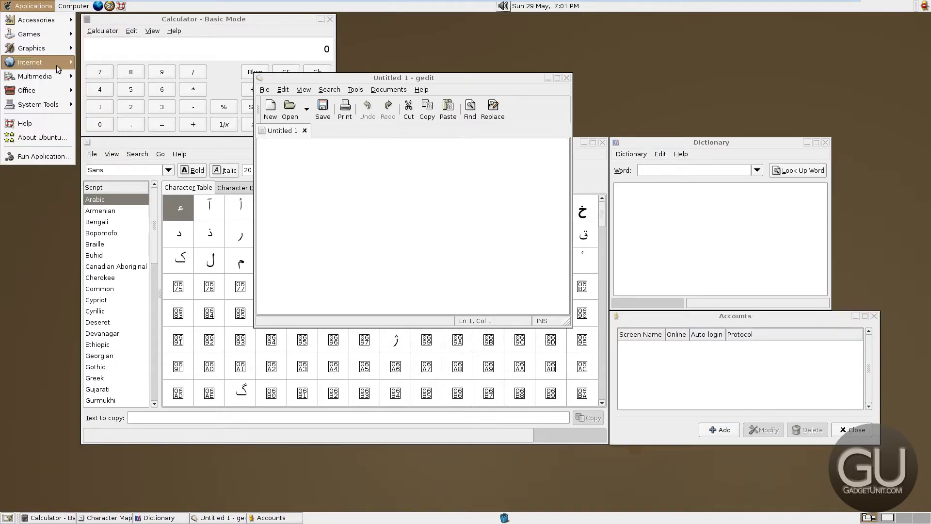
pyautogui.click(29, 217)
# Cycle through the open windows, then launch CD Player from Applications > Multimedia
pyautogui.hotkey('alt', 'Tab')
pyautogui.hotkey('alt', 'Tab')
pyautogui.hotkey('alt', 'Tab')
pyautogui.hotkey('alt', 'Tab')
pyautogui.hotkey('alt', 'Tab')
pyautogui.hotkey('alt', 'Tab')
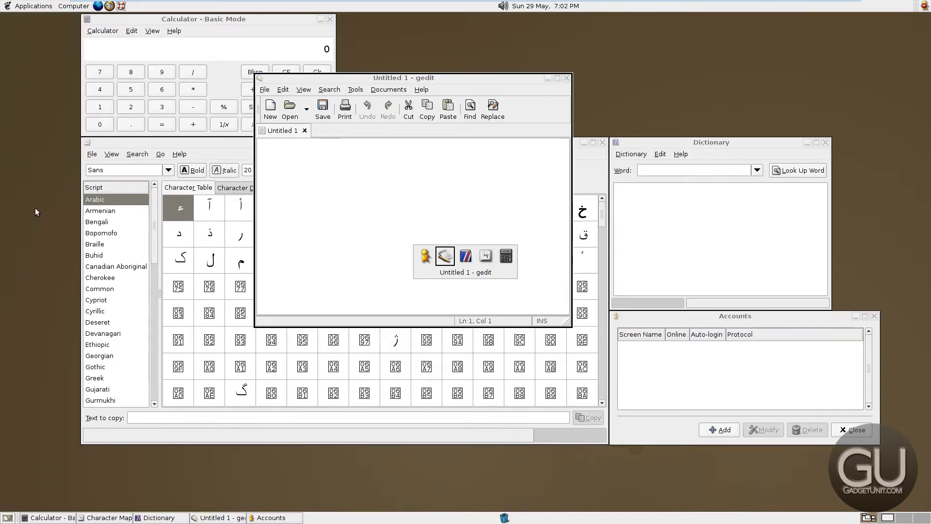
pyautogui.hotkey('alt', 'Tab')
pyautogui.hotkey('alt', 'Tab')
pyautogui.hotkey('alt', 'Tab')
pyautogui.hotkey('alt', 'Tab')
pyautogui.hotkey('alt', 'Tab')
pyautogui.hotkey('alt', 'Tab')
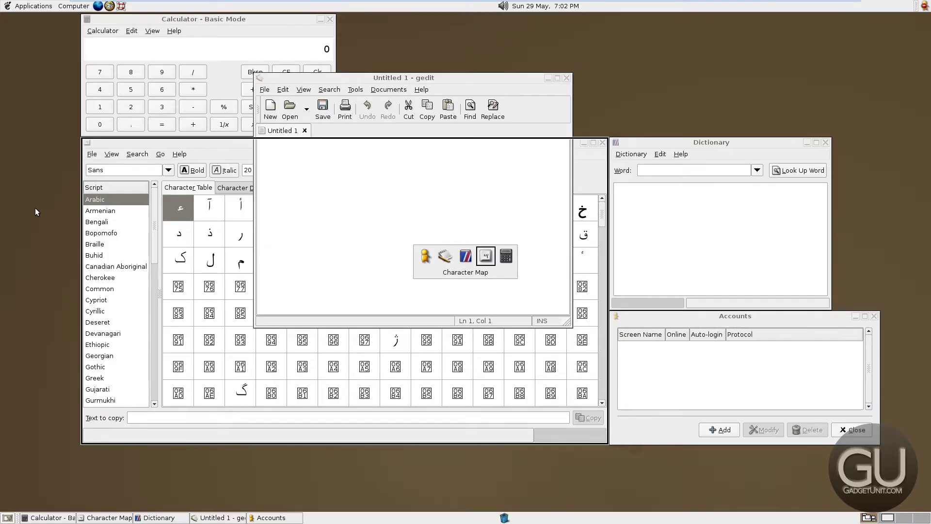
pyautogui.hotkey('alt', 'Tab')
pyautogui.hotkey('alt', 'Tab')
pyautogui.hotkey('alt', 'Tab')
pyautogui.hotkey('alt', 'Tab')
pyautogui.hotkey('alt', 'Tab')
pyautogui.hotkey('alt', 'Tab')
pyautogui.hotkey('alt', 'Tab')
pyautogui.hotkey('alt', 'Tab')
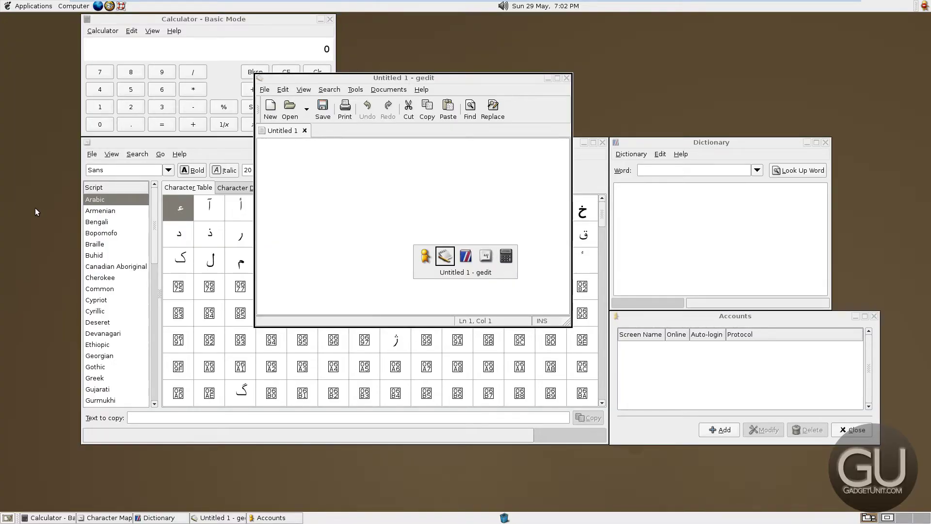
pyautogui.click(34, 6)
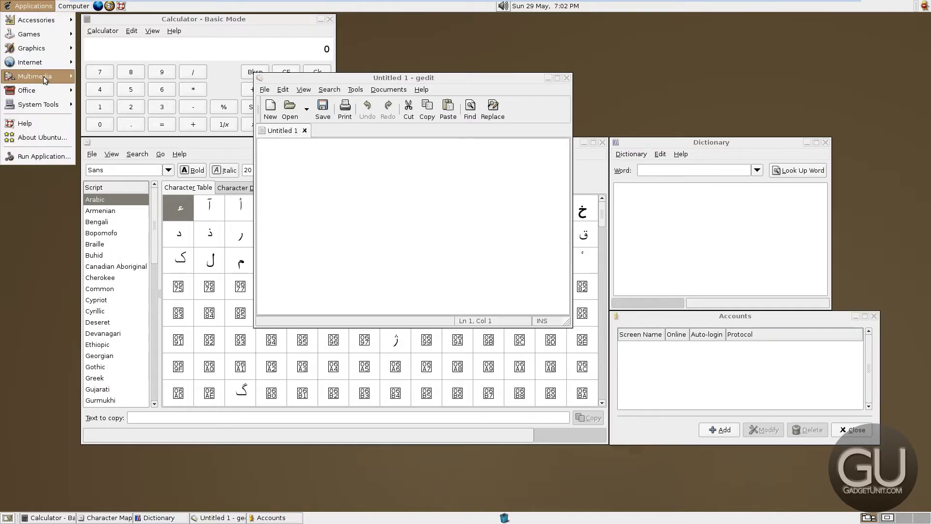
pyautogui.moveTo(44, 77)
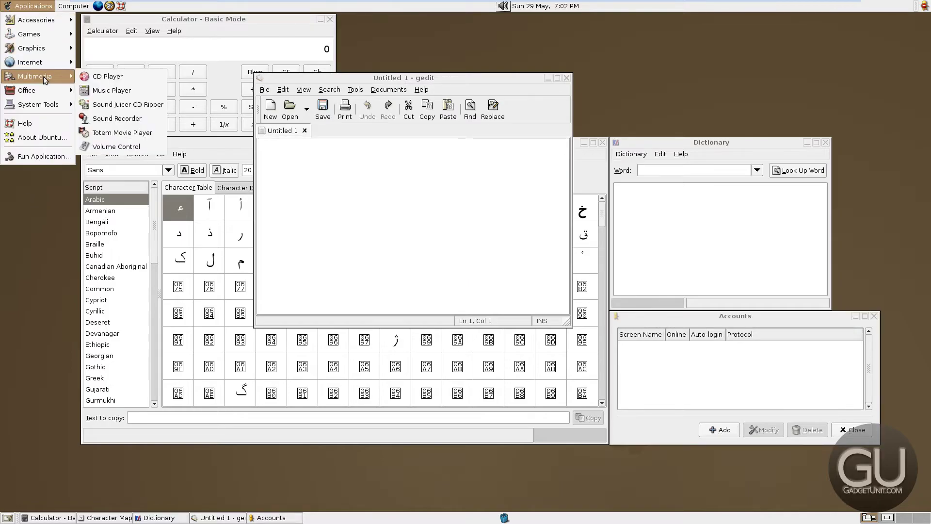
pyautogui.click(122, 83)
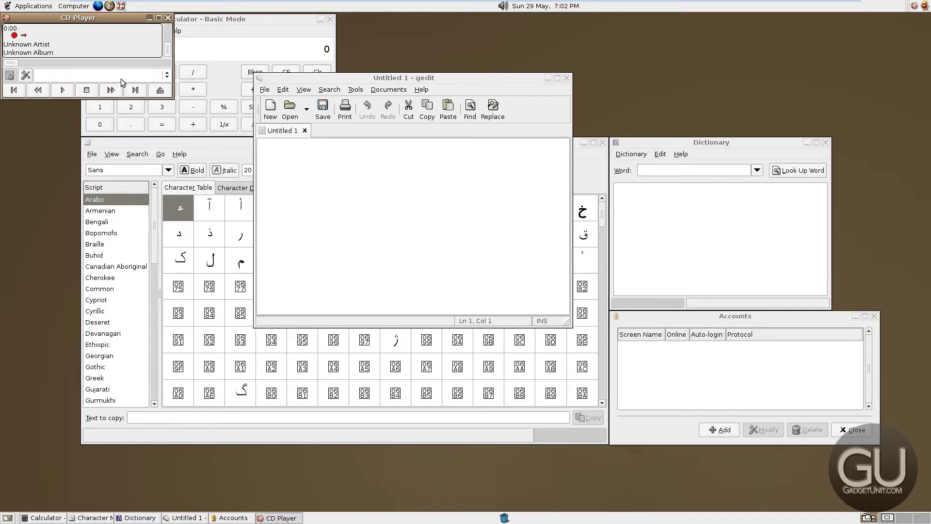
# Launch the Music Player (Rhythmbox) from Applications > Multimedia
pyautogui.click(30, 8)
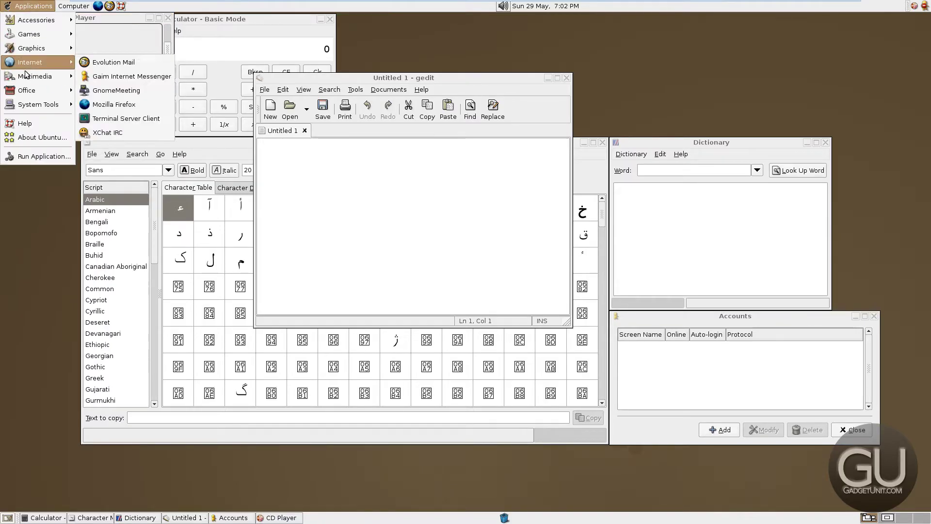
pyautogui.moveTo(33, 76)
pyautogui.click(111, 92)
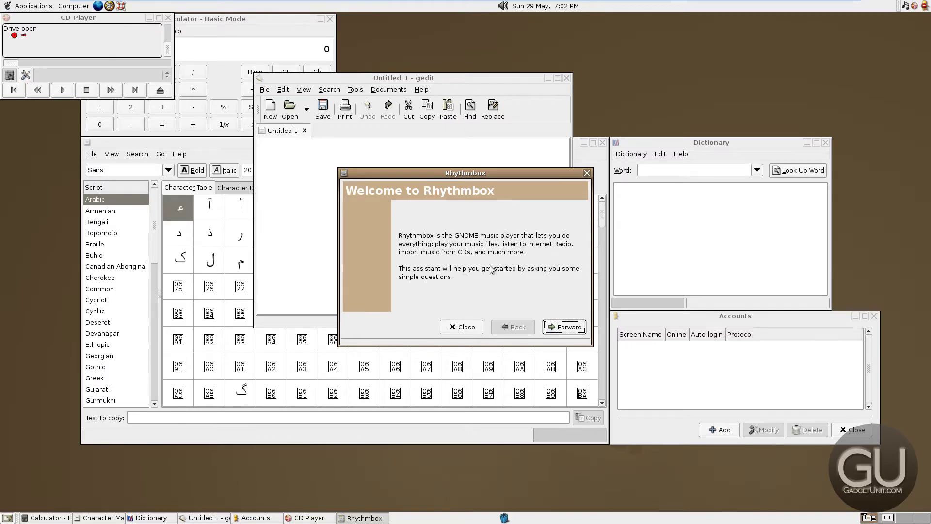
# Go through Rhythmbox's assistant choosing 'Skip this step' for the library, then Apply
pyautogui.click(564, 327)
pyautogui.click(374, 298)
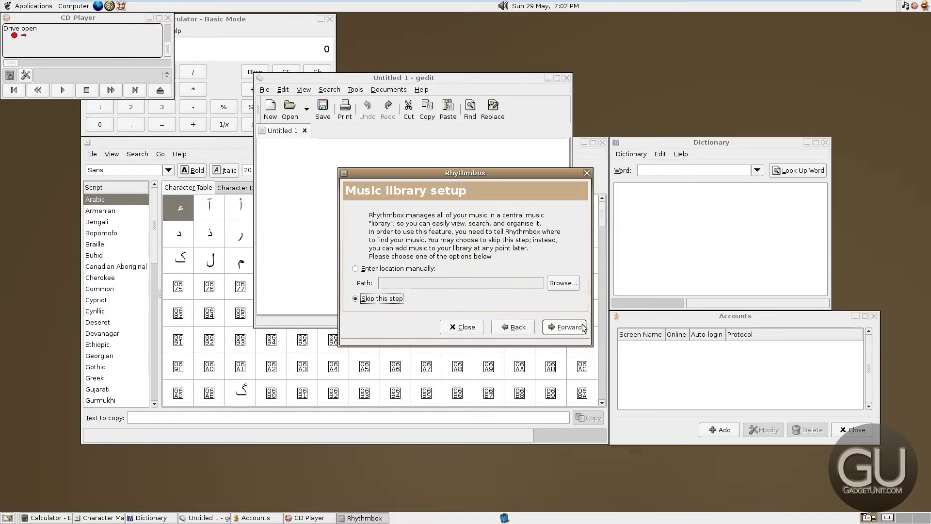
pyautogui.click(569, 326)
pyautogui.click(566, 331)
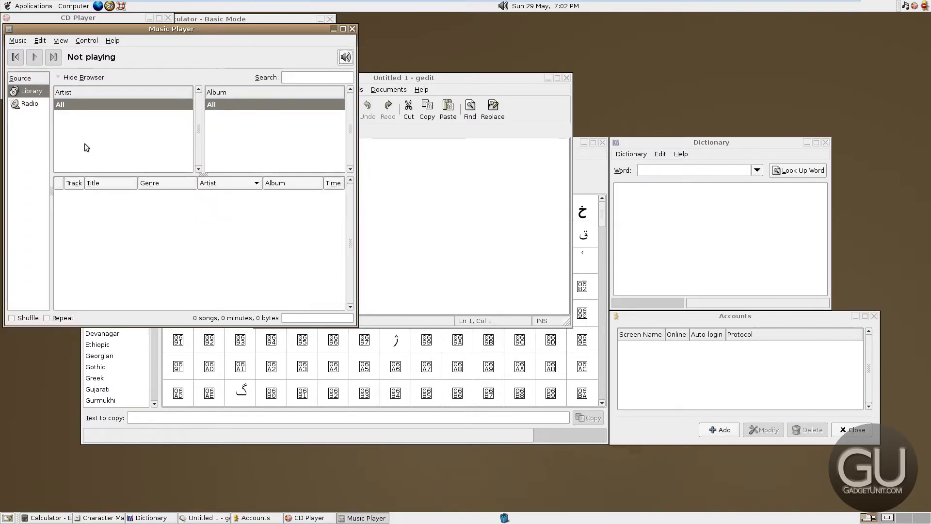
pyautogui.click(30, 6)
pyautogui.moveTo(31, 63)
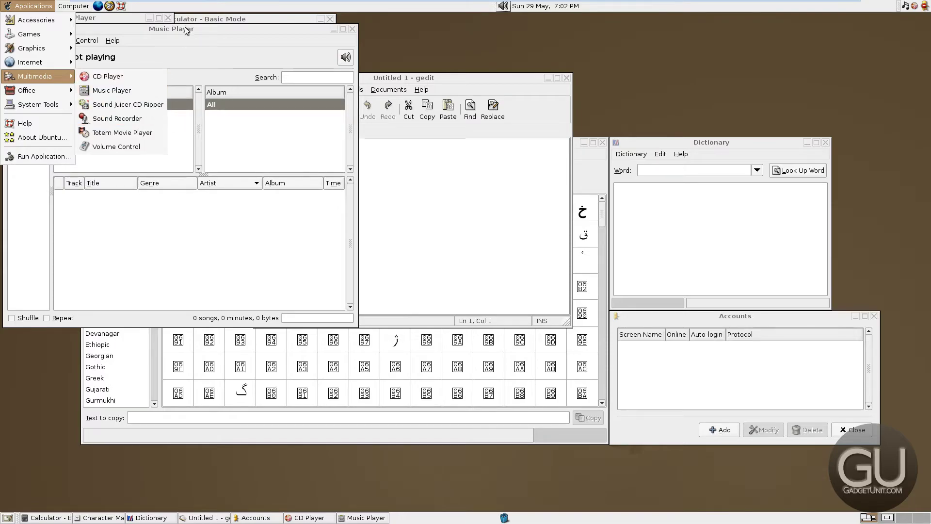
# Launch Sound Juicer and set the Preferences track format to MP3, accepting the encoder change
pyautogui.click(138, 106)
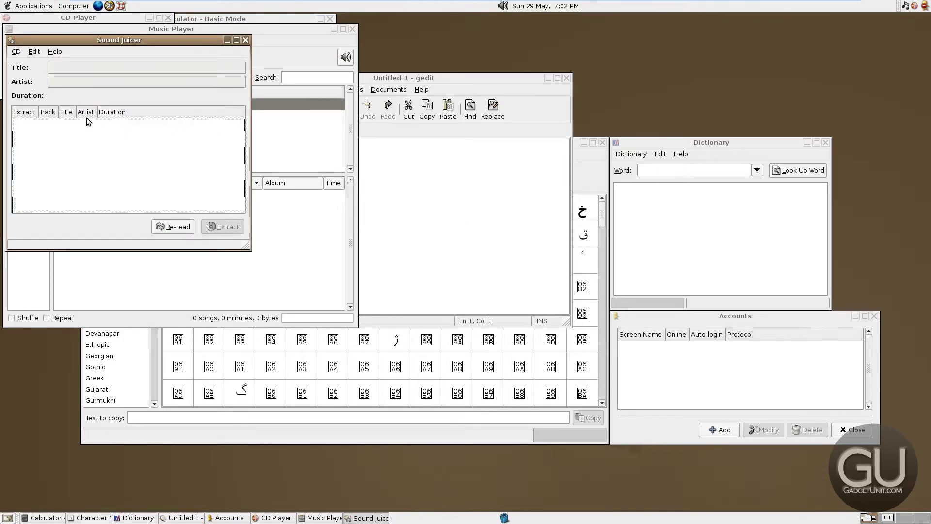
pyautogui.click(17, 53)
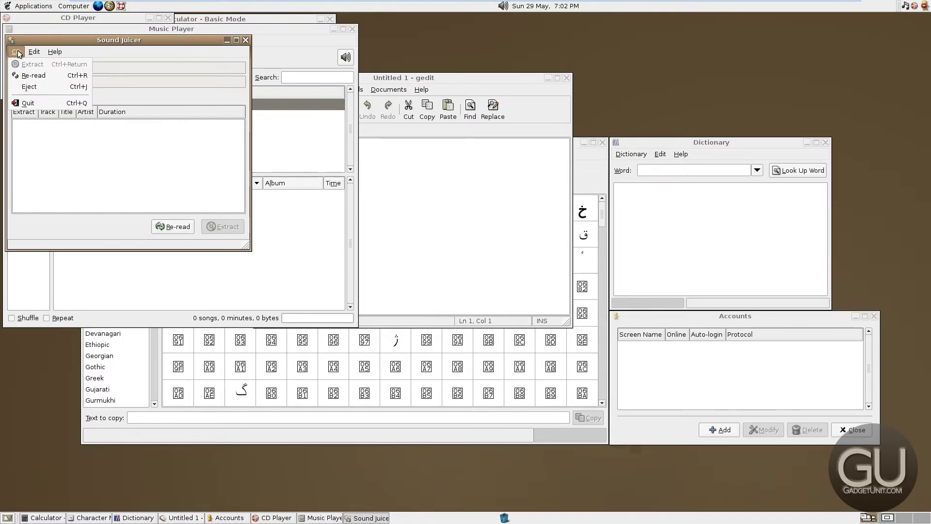
pyautogui.click(48, 94)
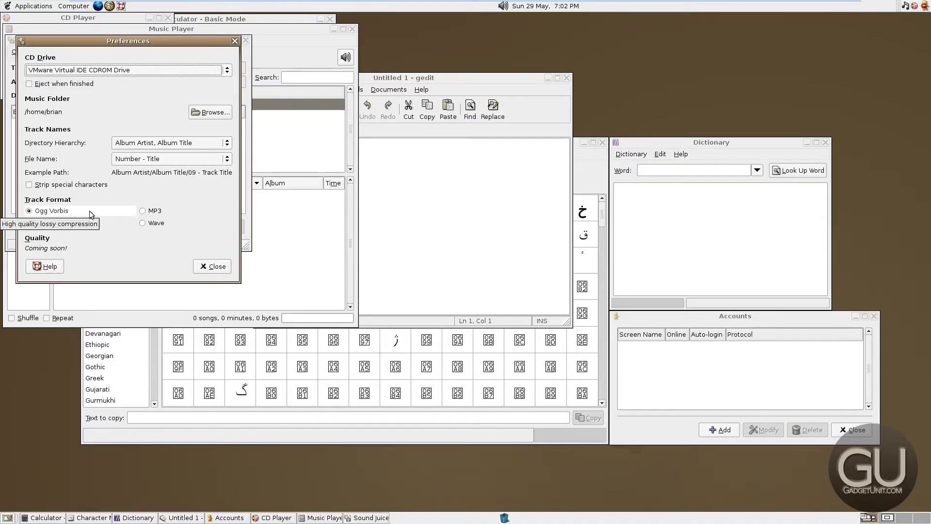
pyautogui.click(154, 210)
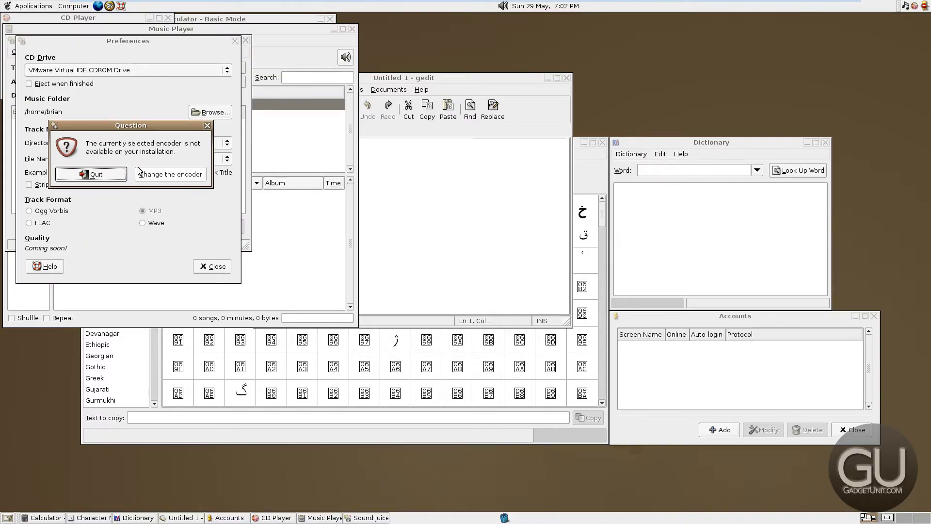
pyautogui.click(140, 182)
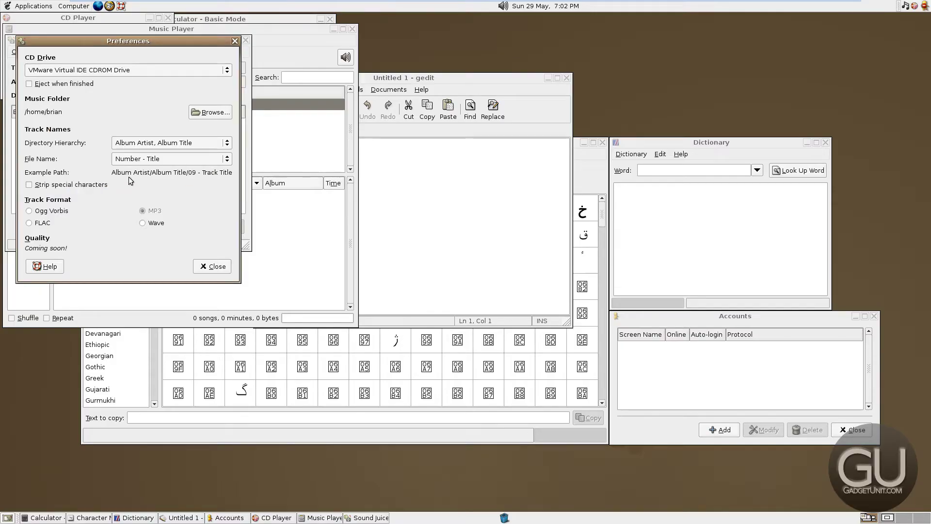
pyautogui.click(42, 7)
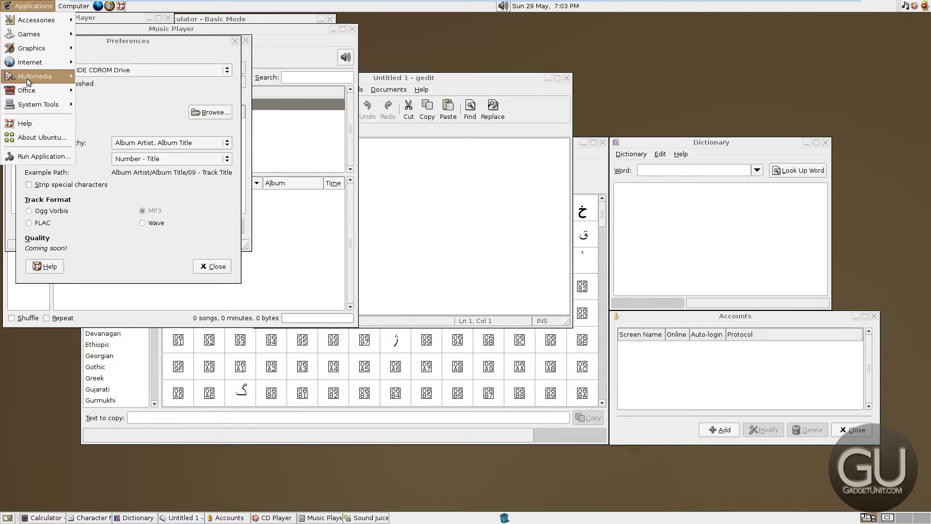
# Launch Totem Movie Player, glance at its file menu, then launch Volume Control
pyautogui.moveTo(32, 76)
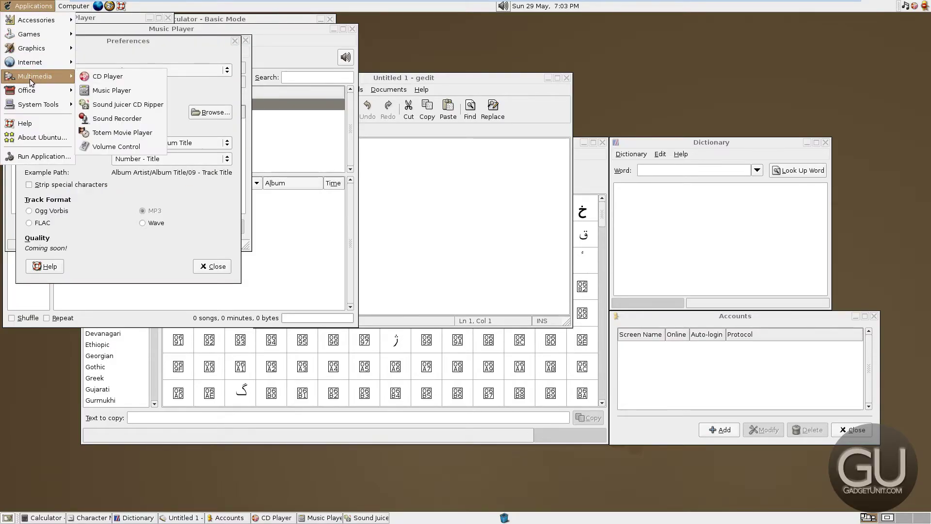
pyautogui.click(163, 136)
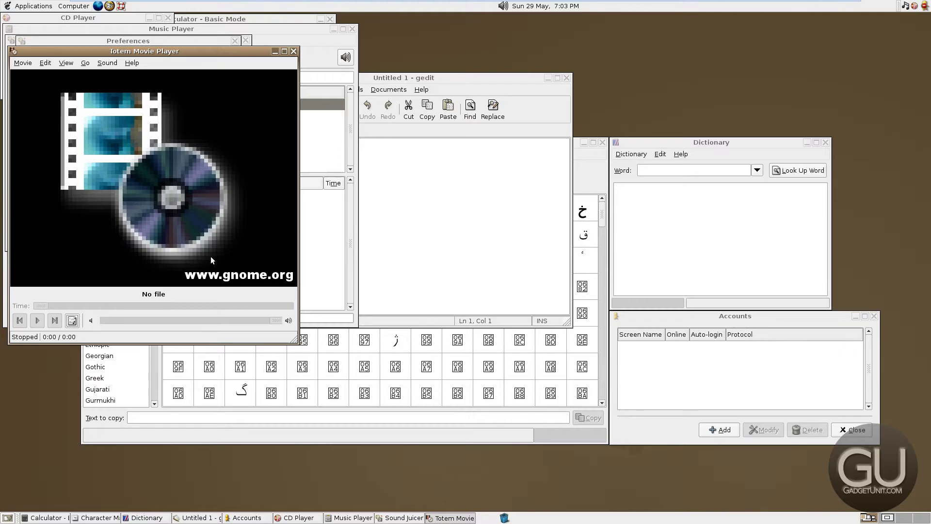
pyautogui.click(22, 63)
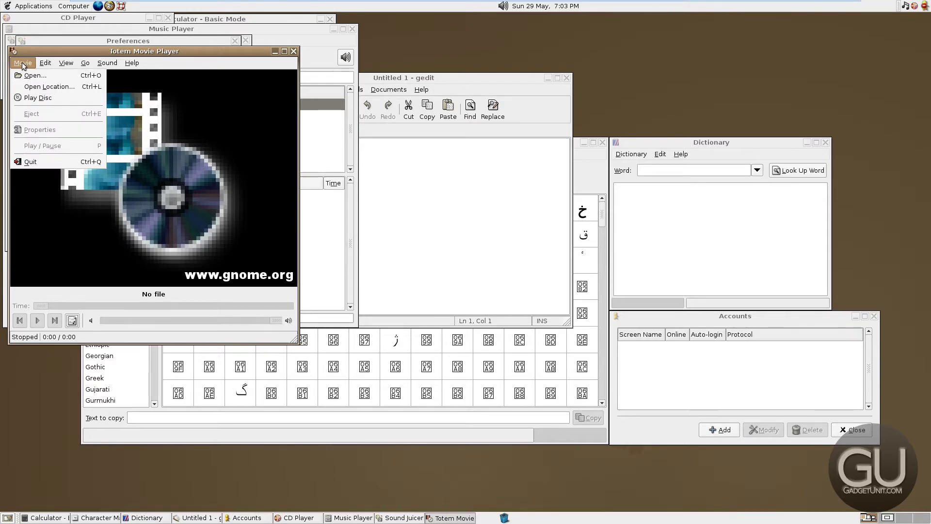
pyautogui.click(33, 6)
pyautogui.moveTo(41, 73)
pyautogui.click(149, 144)
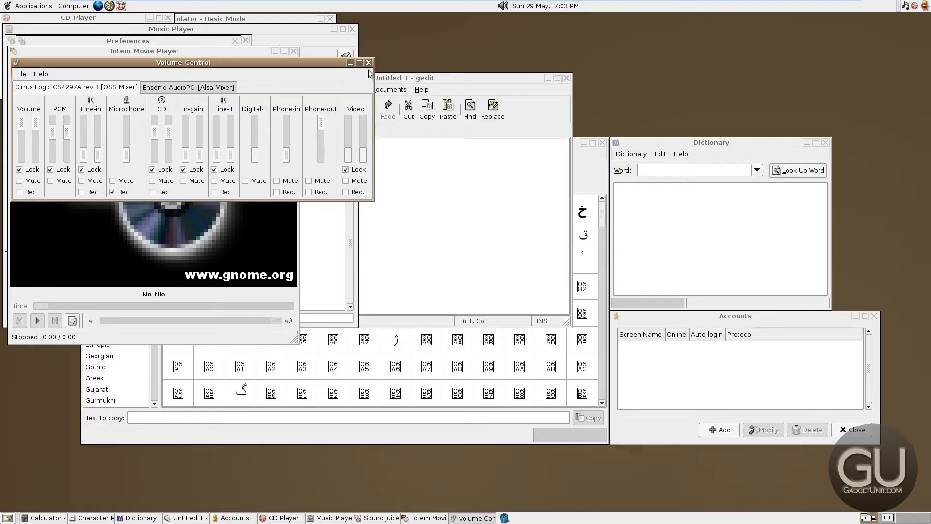
# Close the remaining application windows with Alt+F4
pyautogui.hotkey('alt', 'F4')
pyautogui.hotkey('alt', 'F4')
pyautogui.hotkey('alt', 'F4')
pyautogui.hotkey('alt', 'F4')
pyautogui.hotkey('alt', 'F4')
pyautogui.hotkey('alt', 'F4')
pyautogui.hotkey('alt', 'F4')
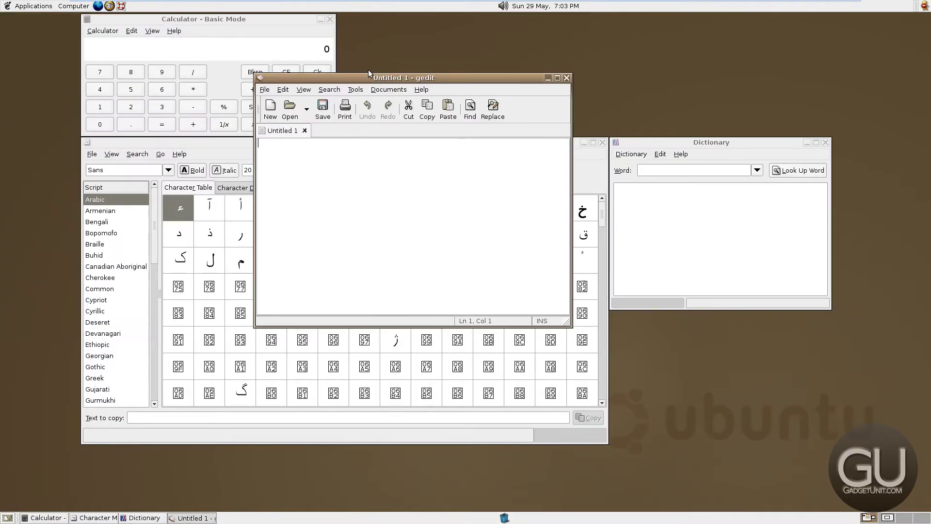
pyautogui.hotkey('alt', 'F4')
pyautogui.hotkey('alt', 'F4')
pyautogui.hotkey('alt', 'F4')
pyautogui.hotkey('alt', 'F4')
pyautogui.click(33, 6)
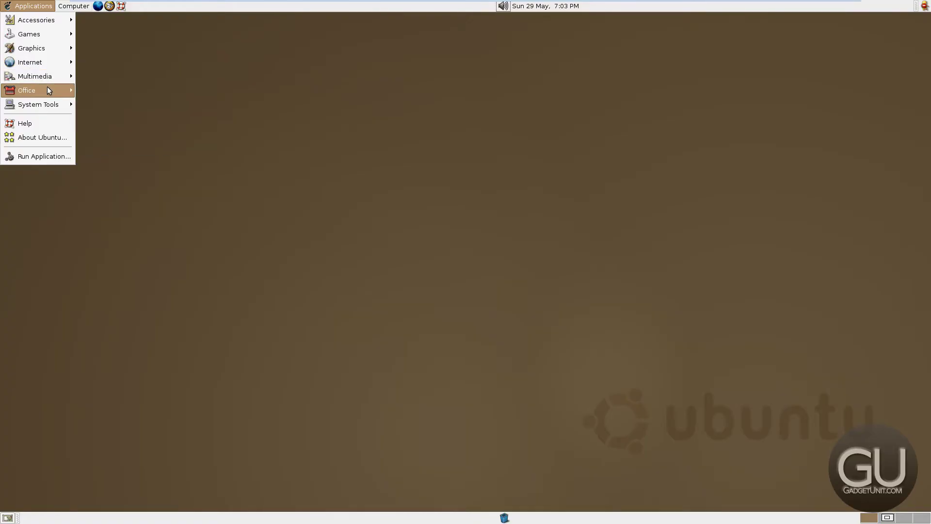
pyautogui.moveTo(47, 88)
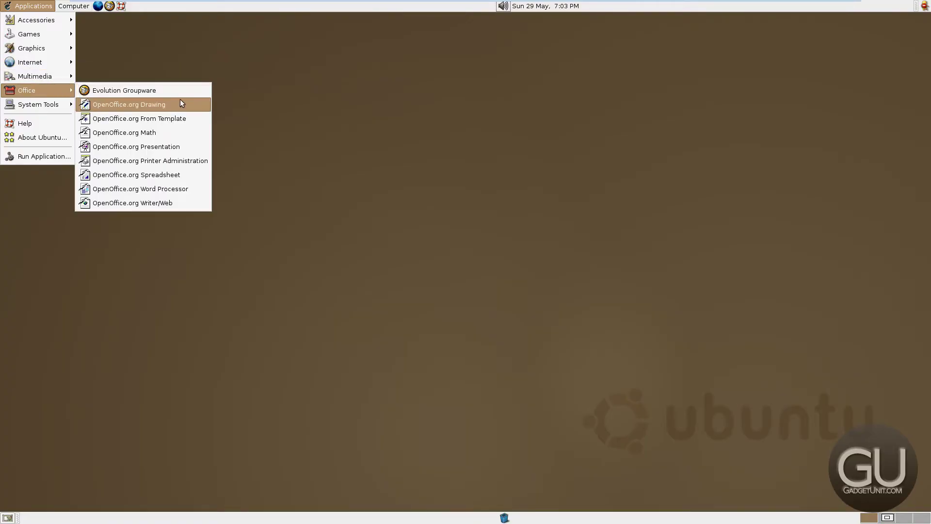
# Launch a new OpenOffice.org Word Processor document and a new Spreadsheet from Applications > Office
pyautogui.click(196, 190)
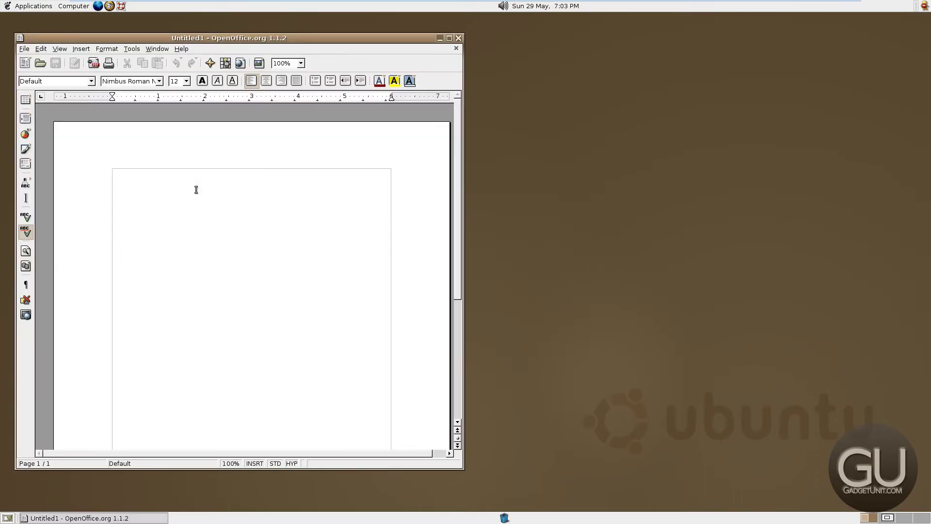
pyautogui.scroll(-3, 187, 213)
pyautogui.scroll(3, 189, 236)
pyautogui.click(33, 6)
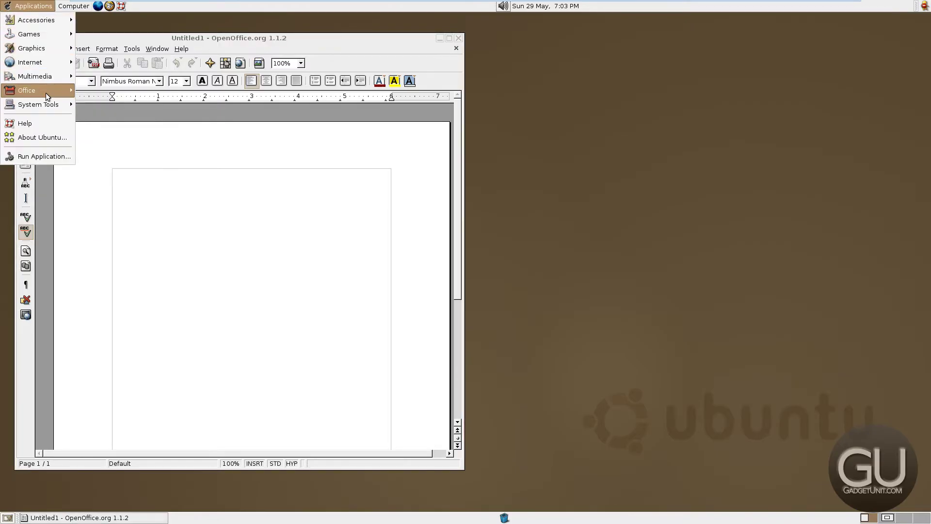
pyautogui.moveTo(46, 93)
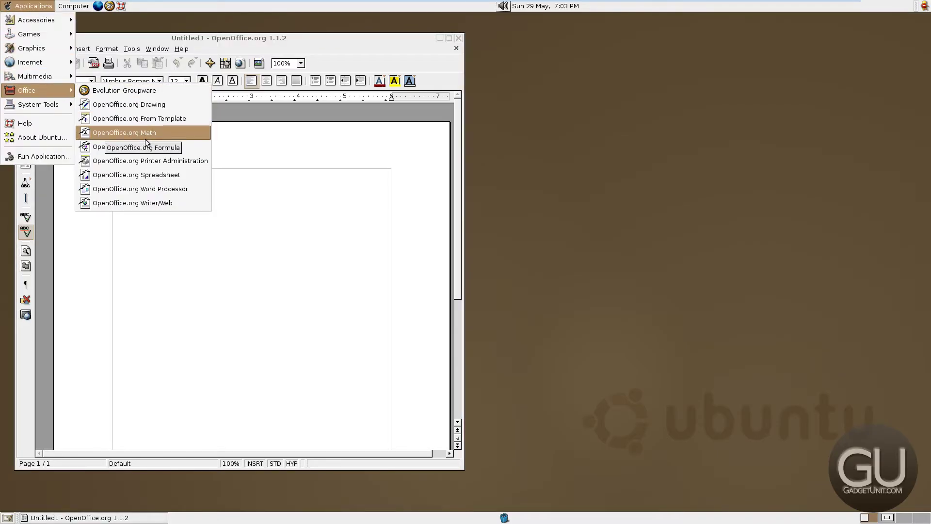
pyautogui.click(150, 174)
# Launch OpenOffice.org Presentation from Applications > Office
pyautogui.click(33, 6)
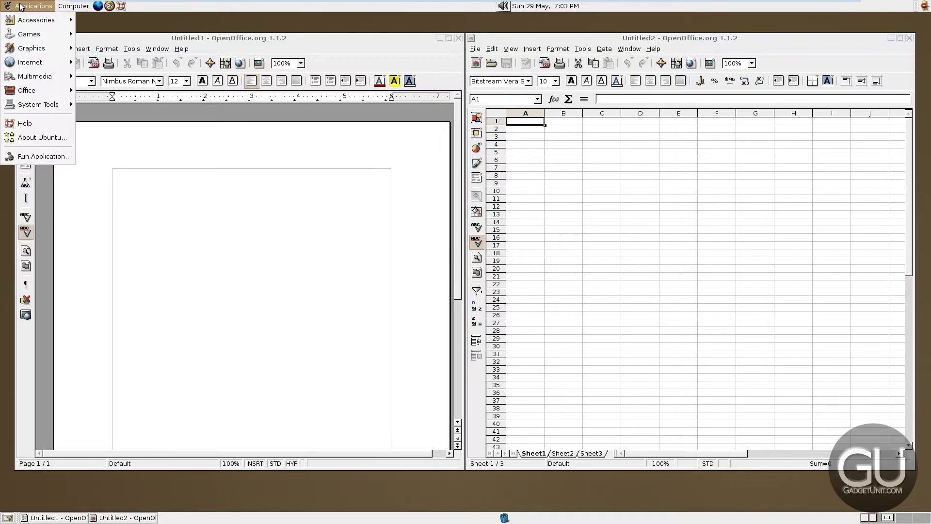
pyautogui.moveTo(42, 90)
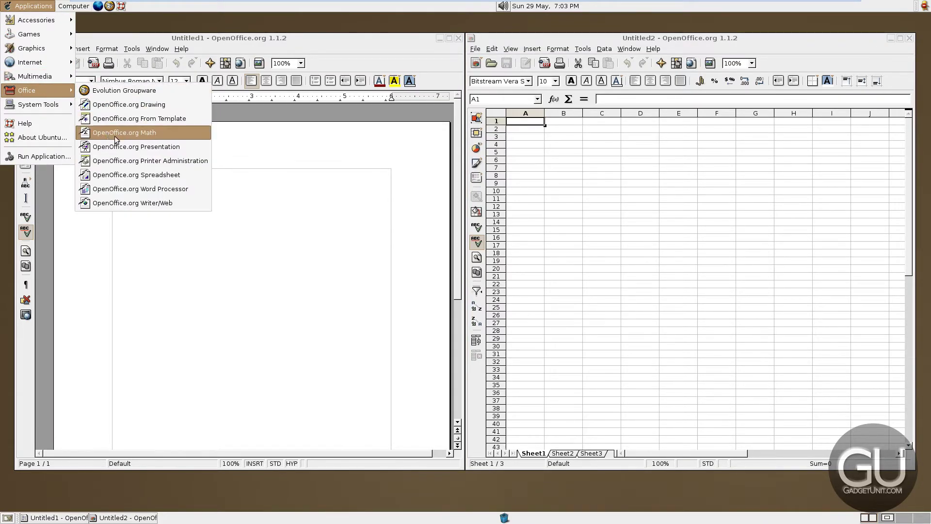
pyautogui.click(107, 151)
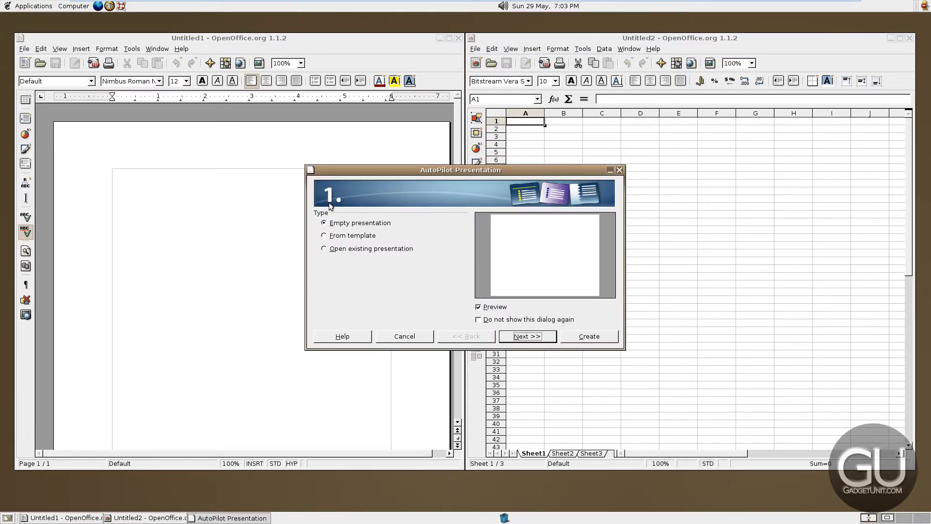
# Create an empty presentation through the AutoPilot wizard and give slide 1 the title layout
pyautogui.click(357, 238)
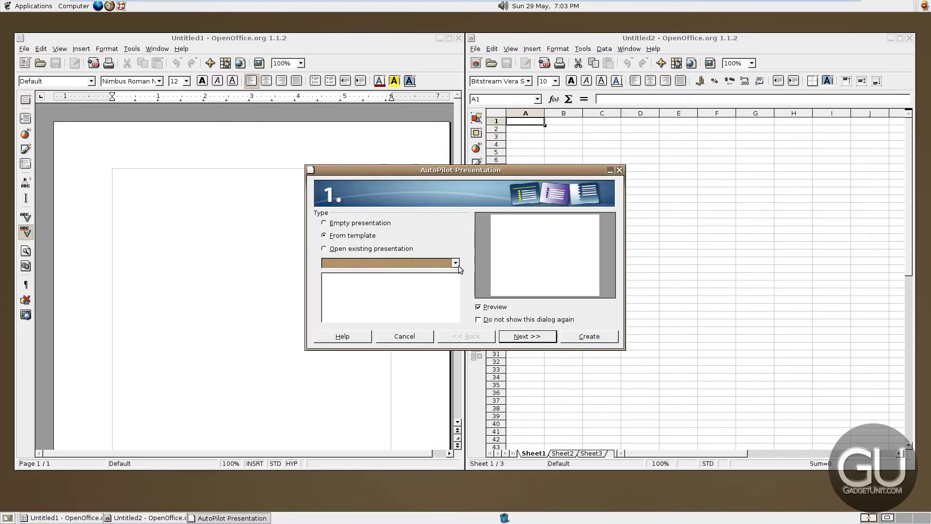
pyautogui.click(371, 224)
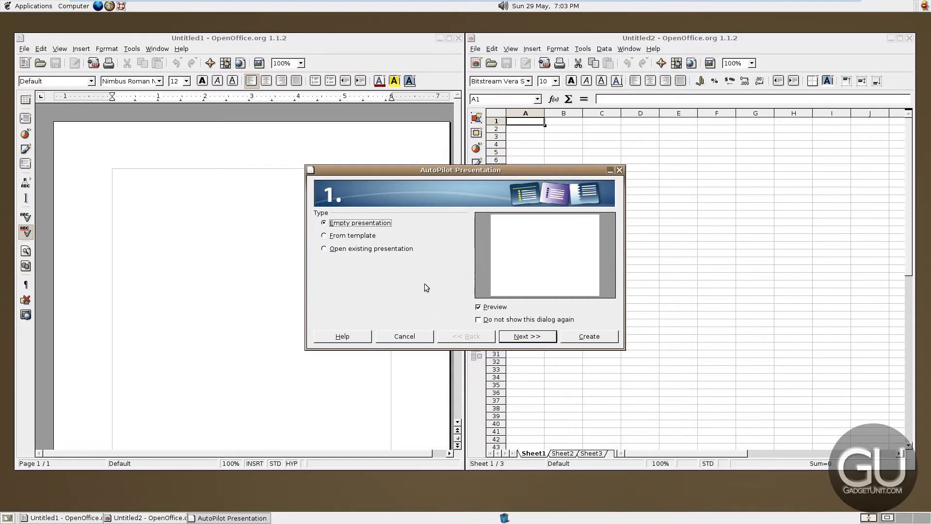
pyautogui.click(525, 338)
pyautogui.click(525, 340)
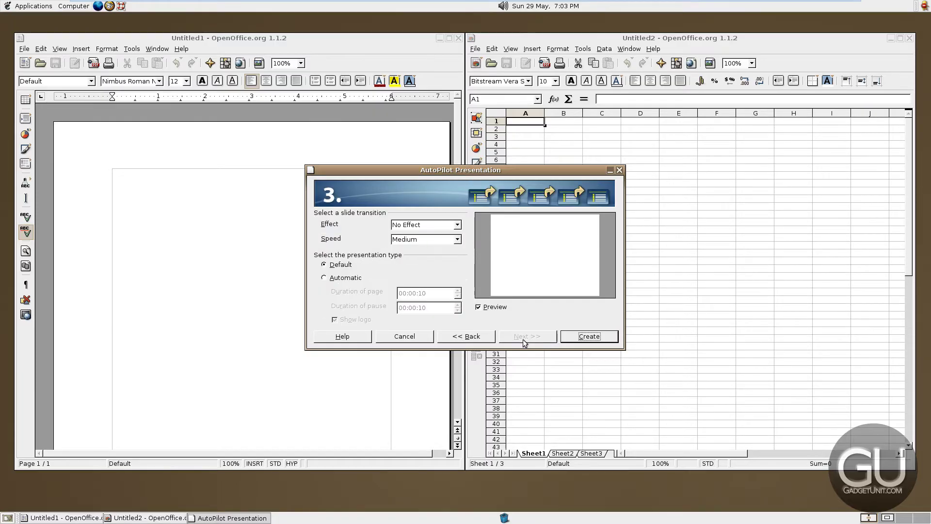
pyautogui.click(589, 336)
pyautogui.doubleClick(407, 245)
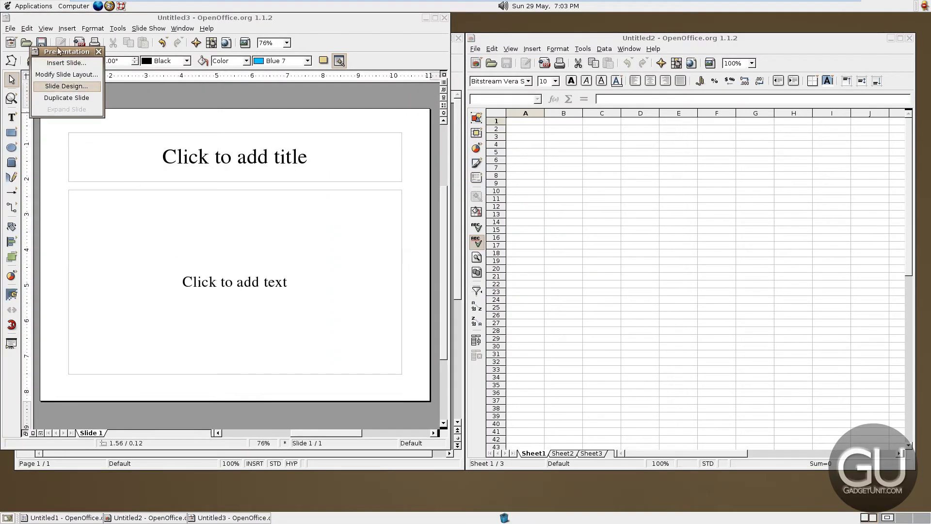
# Bring the untitled presentation window forward and close it with Ctrl+Q
pyautogui.click(33, 6)
pyautogui.moveTo(39, 90)
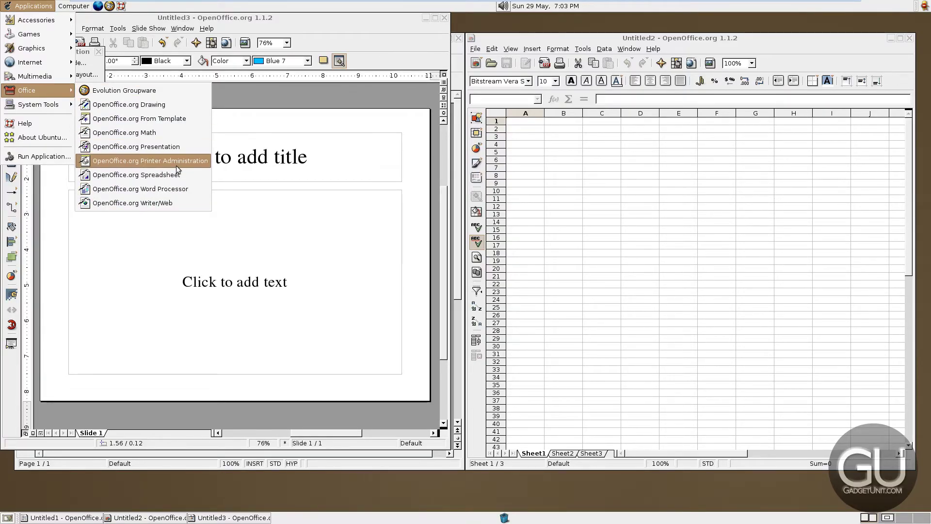
pyautogui.click(146, 52)
pyautogui.click(286, 100)
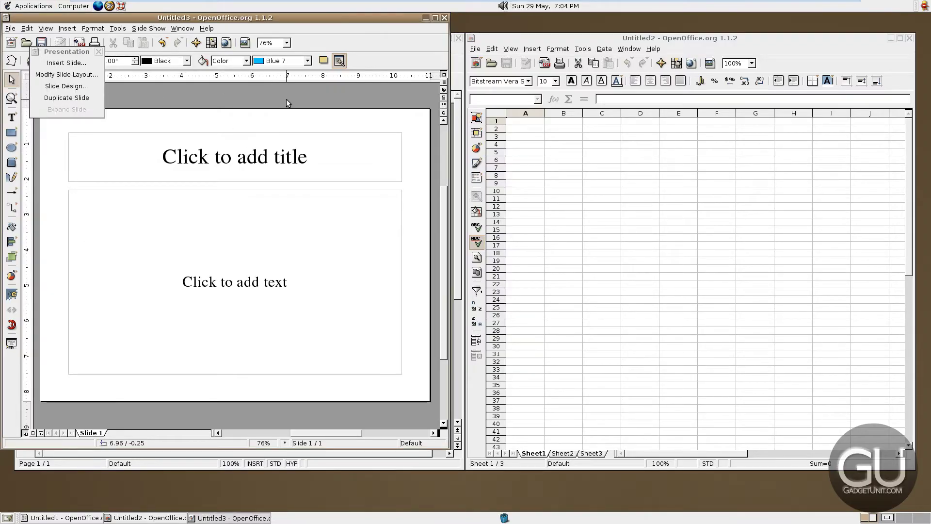
pyautogui.hotkey('ctrl', 'q')
# Discard the unsaved Writer document and launch System Monitor from System Tools
pyautogui.click(226, 245)
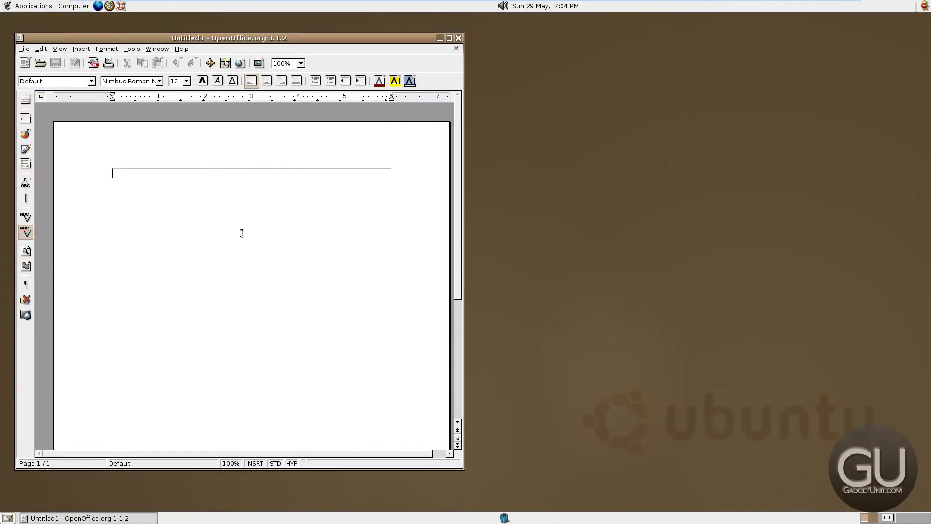
pyautogui.click(48, 9)
pyautogui.moveTo(51, 105)
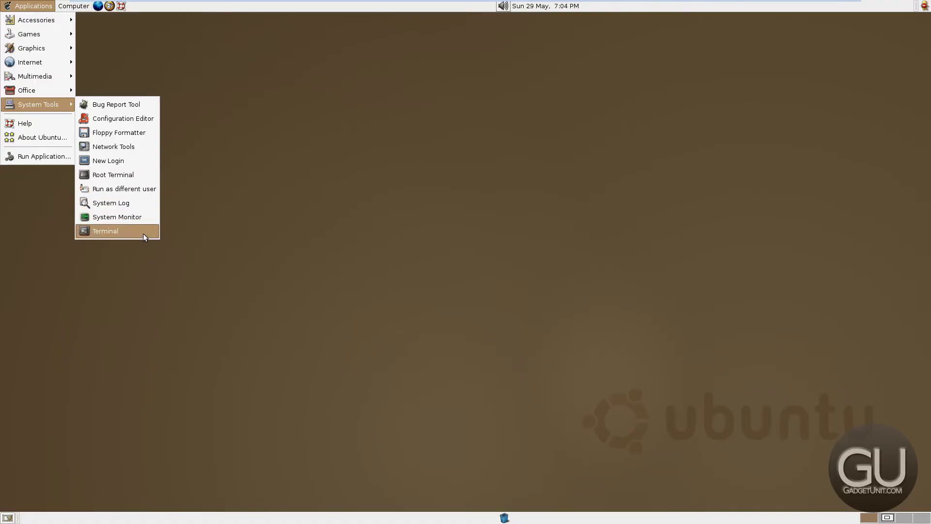
pyautogui.click(111, 219)
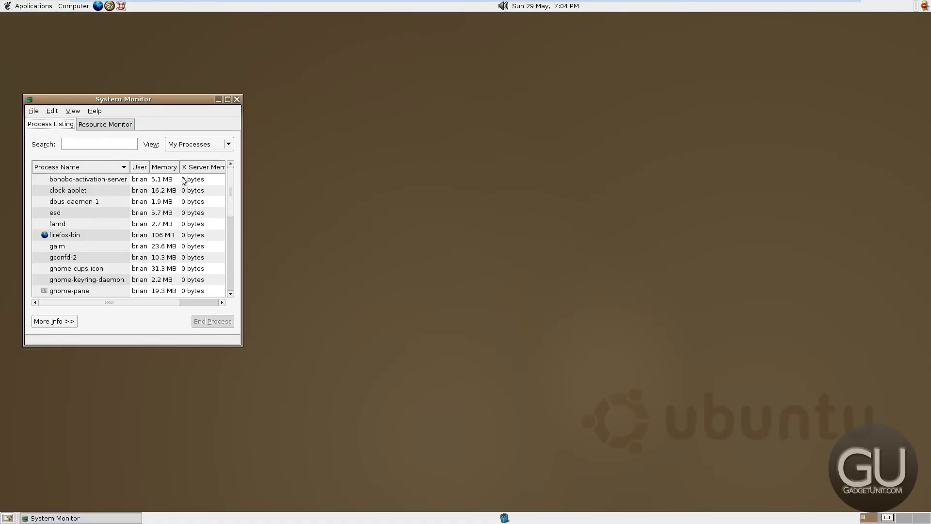
# Enlarge the System Monitor window to reveal the Nice and ID columns and move it up-right
pyautogui.moveTo(237, 119); pyautogui.dragTo(503, 160)
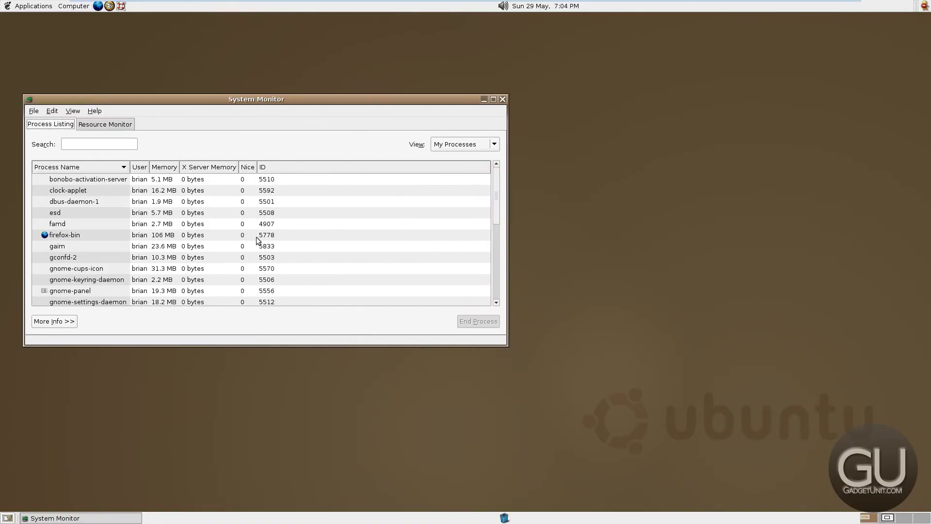
pyautogui.moveTo(185, 342); pyautogui.dragTo(205, 471)
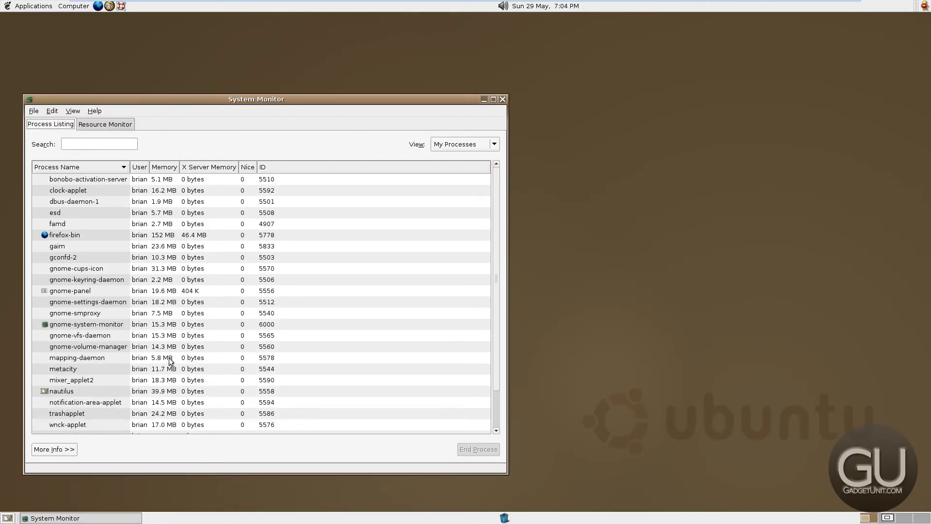
pyautogui.scroll(-2, 171, 357)
pyautogui.scroll(2, 170, 357)
pyautogui.scroll(-1, 210, 249)
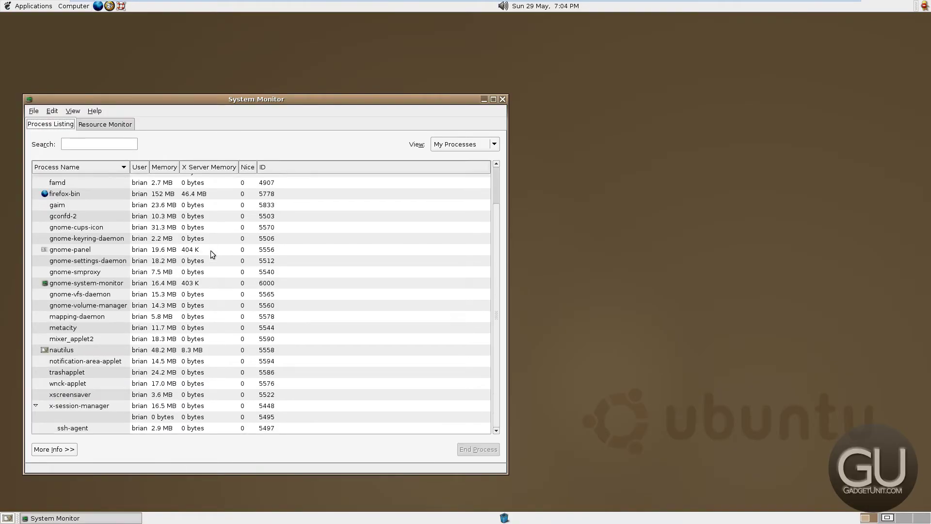
pyautogui.moveTo(143, 101); pyautogui.dragTo(213, 41)
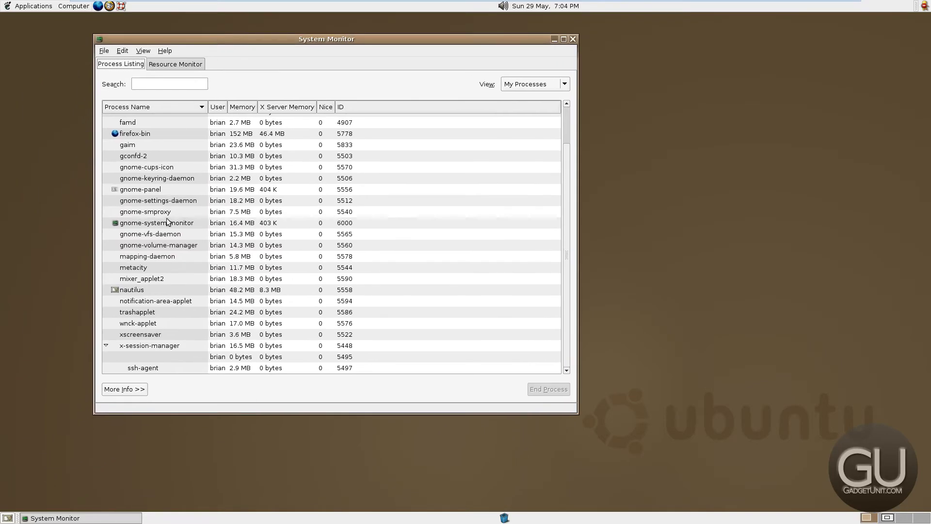
# Show More Info details for mapping-daemon, gaim, then firefox-bin (152 MB), and switch to workspace 2
pyautogui.click(130, 391)
pyautogui.click(187, 256)
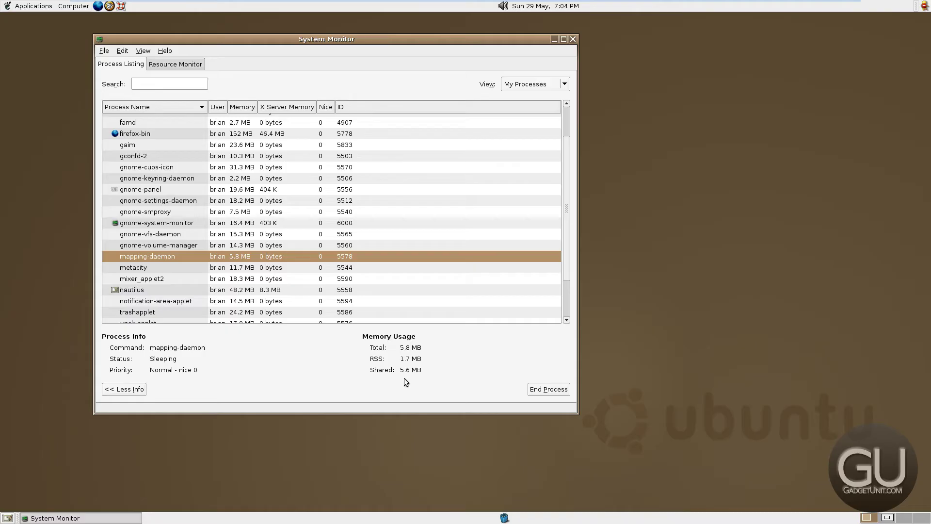
pyautogui.click(140, 133)
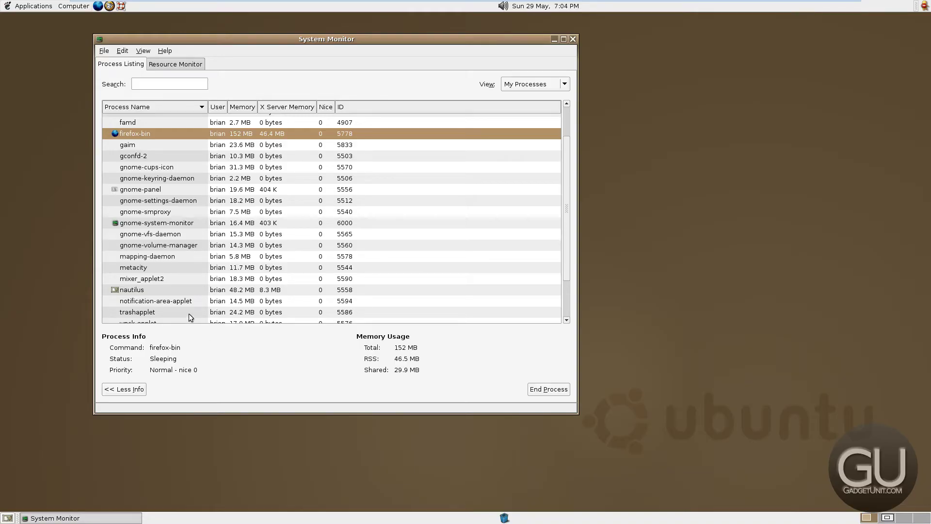
pyautogui.click(216, 146)
pyautogui.click(236, 131)
pyautogui.click(887, 517)
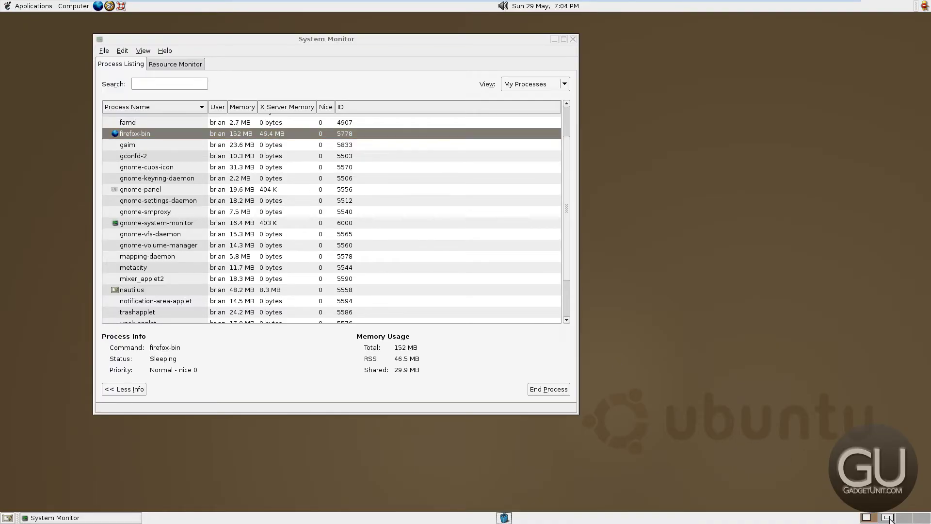
pyautogui.press('Up')
# Accept the site certificate permanently, then glance at the System Monitor workspace and return
pyautogui.press('Return')
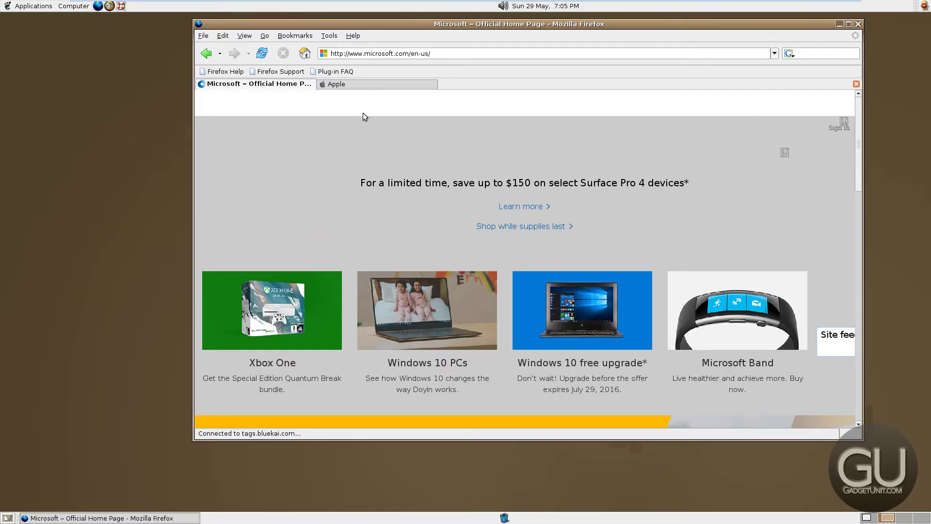
pyautogui.scroll(-10, 339, 248)
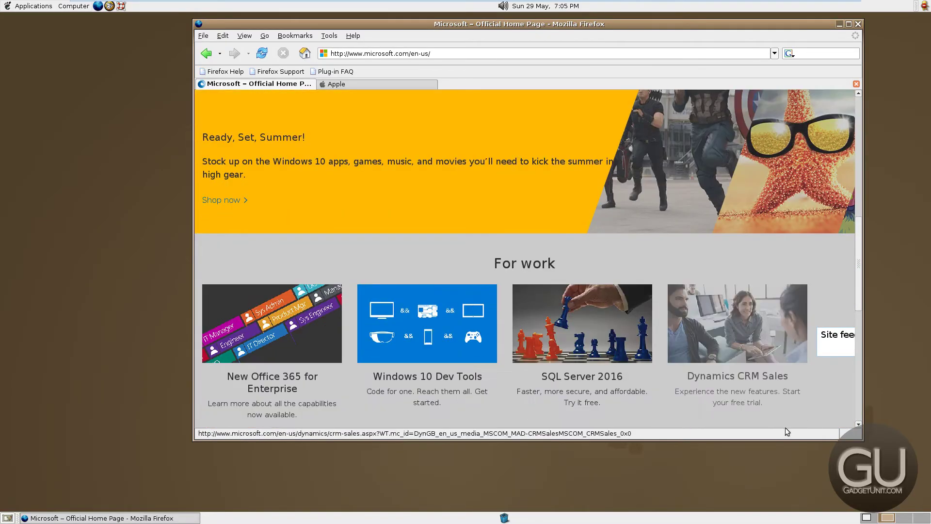
pyautogui.click(866, 518)
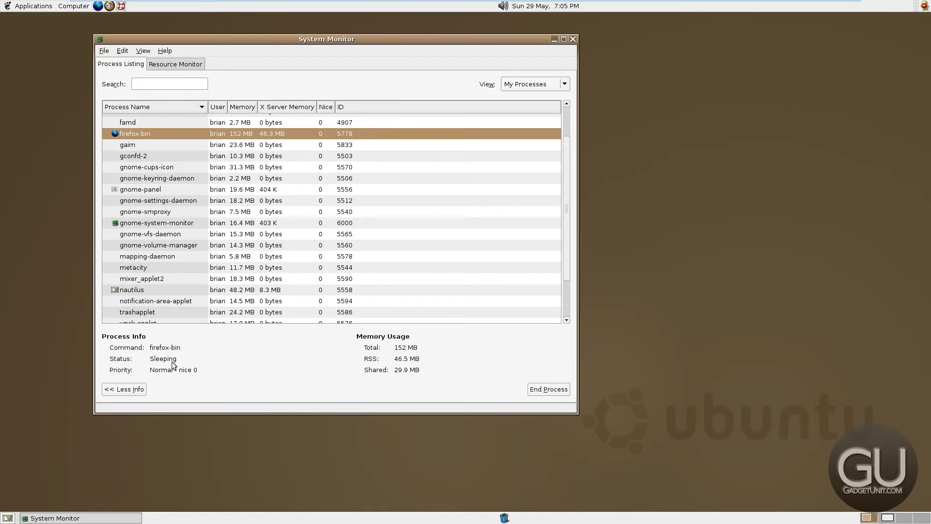
pyautogui.scroll(-2, 182, 289)
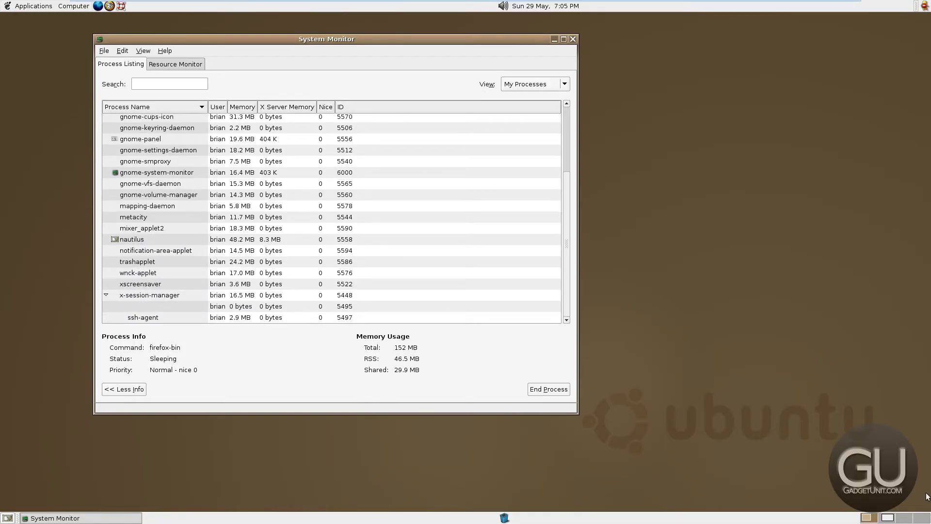
pyautogui.click(888, 518)
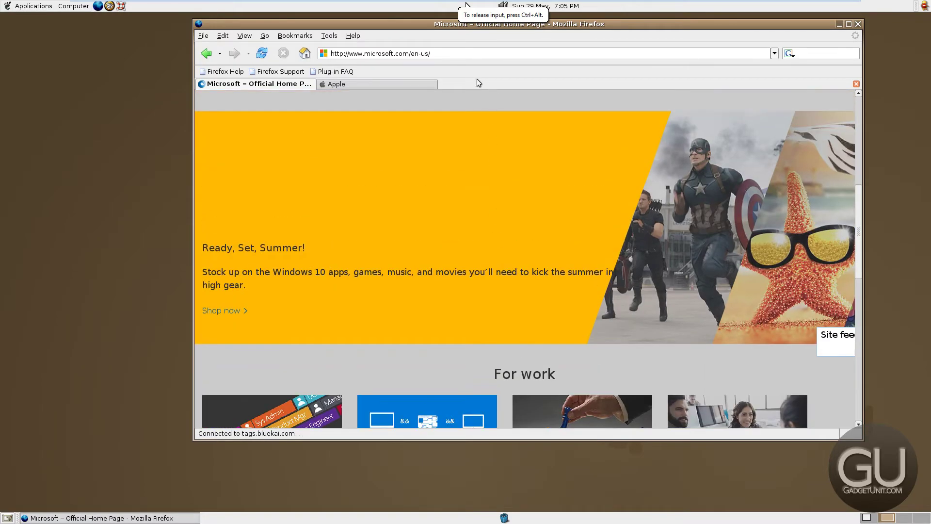
# Scroll through the Apple and Microsoft home pages in their tabs
pyautogui.click(389, 83)
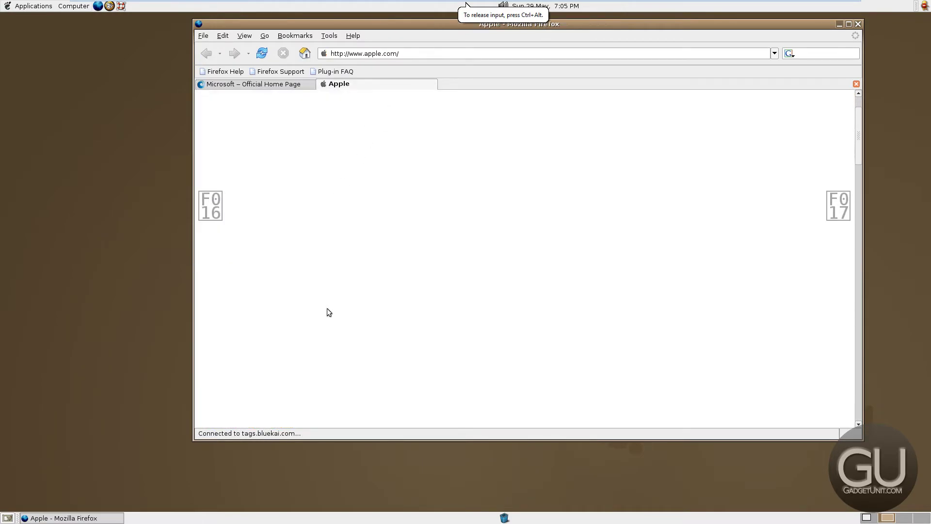
pyautogui.scroll(-5, 270, 329)
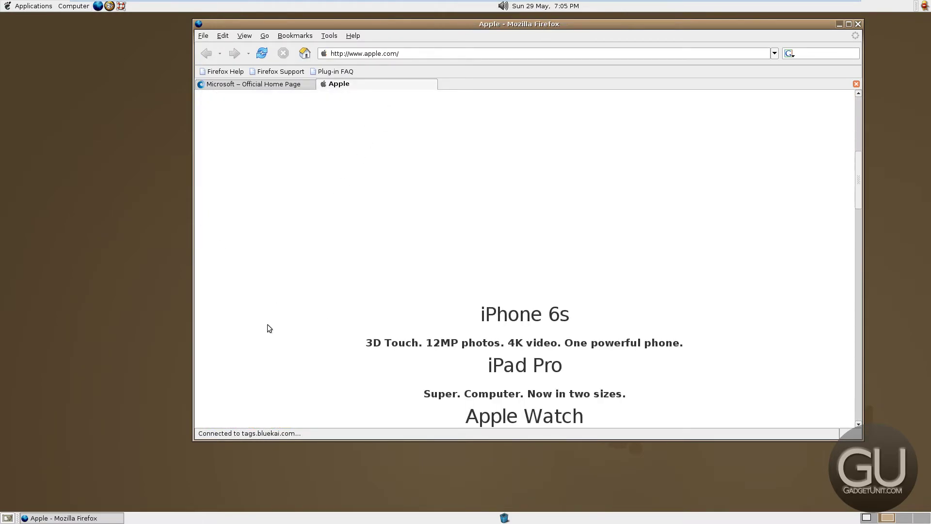
pyautogui.scroll(-15, 269, 328)
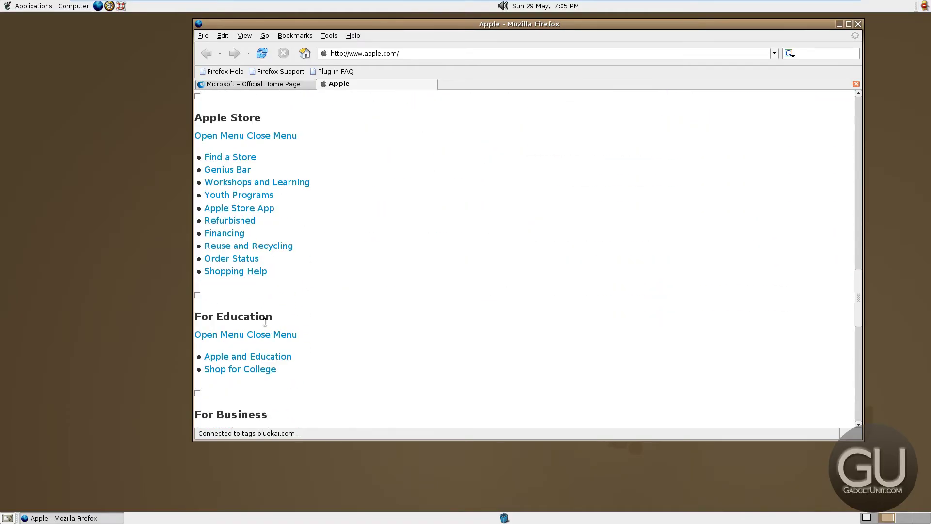
pyautogui.scroll(-12, 262, 317)
pyautogui.scroll(5, 262, 318)
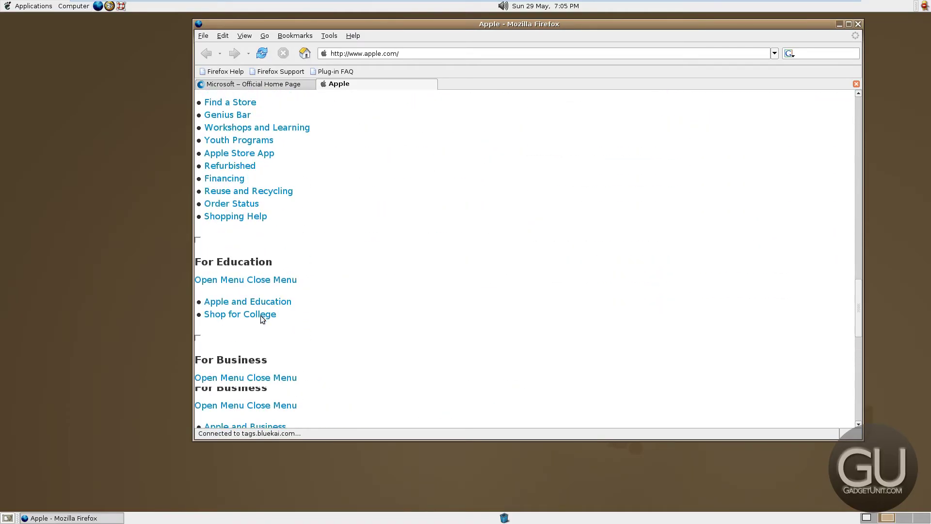
pyautogui.scroll(20, 261, 315)
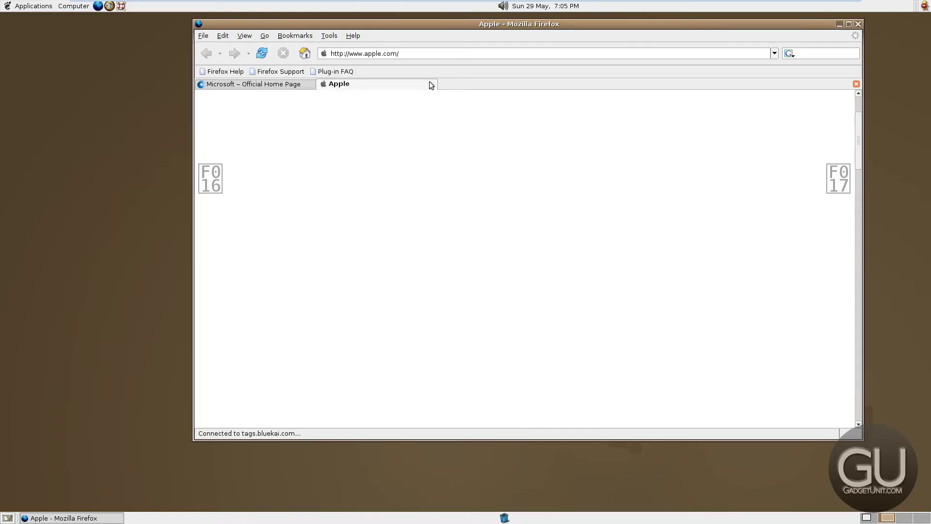
pyautogui.click(299, 86)
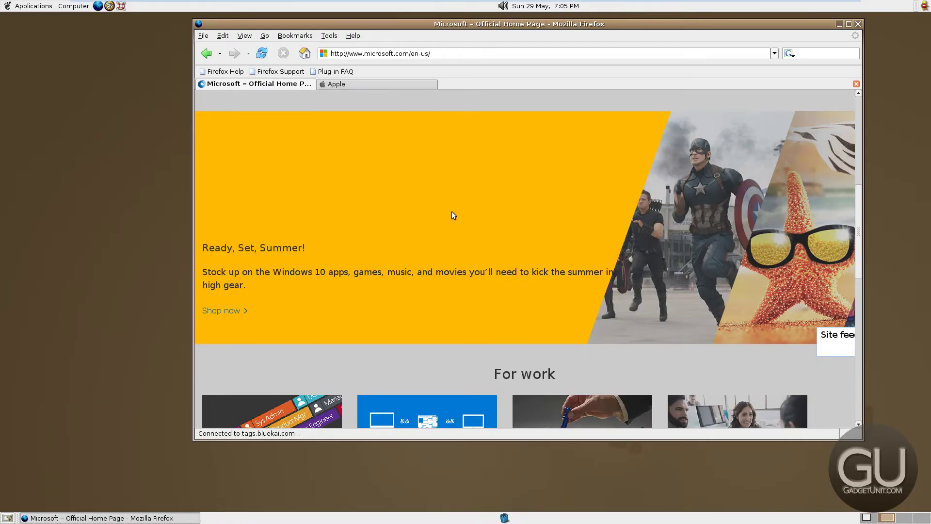
pyautogui.scroll(-5, 452, 212)
pyautogui.scroll(-8, 452, 213)
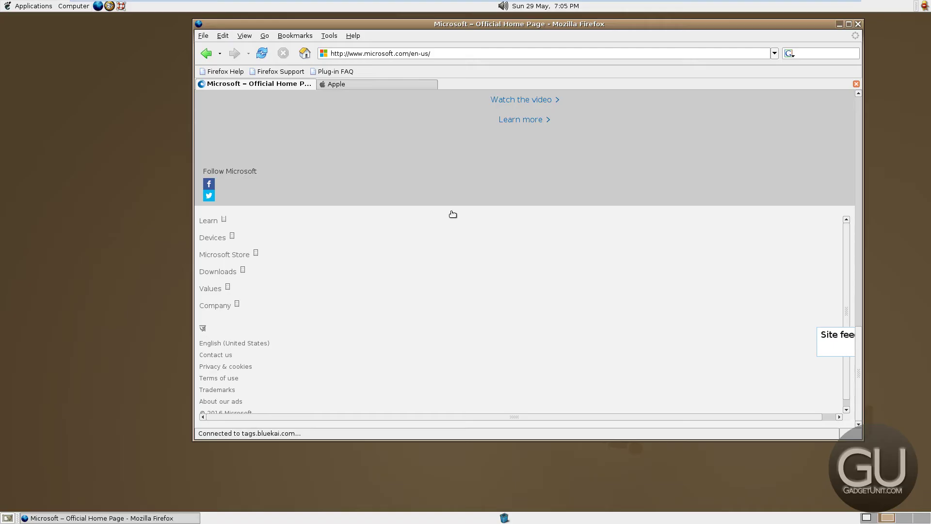
pyautogui.scroll(13, 446, 206)
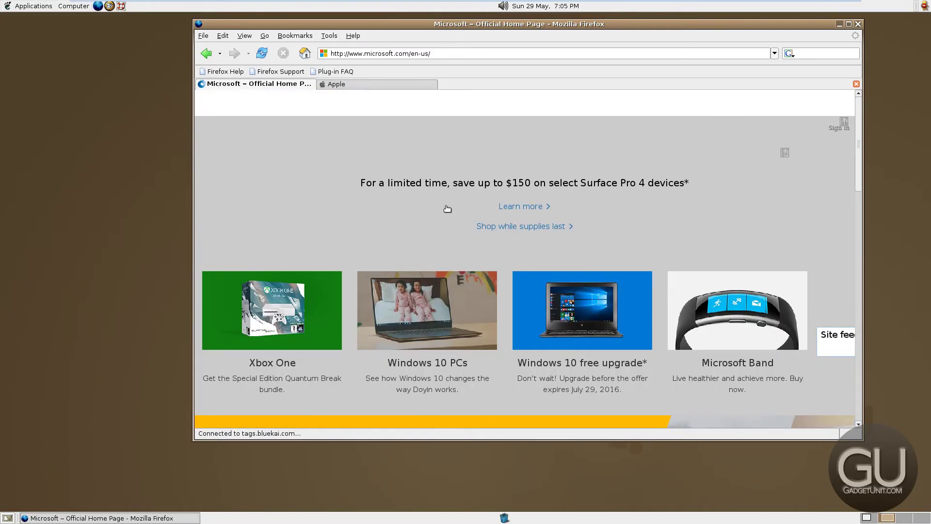
pyautogui.scroll(-5, 446, 206)
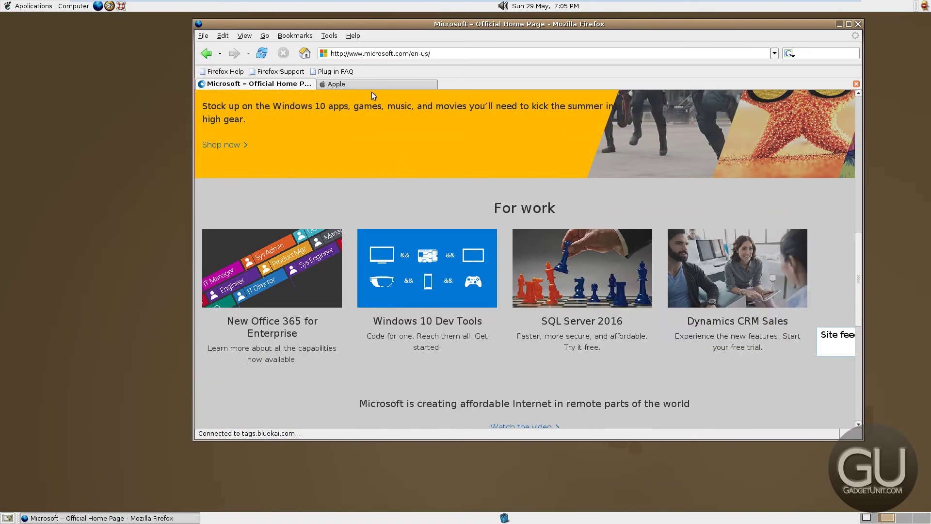
# Scroll the full Apple page once more, then close the tabs and quit Firefox with Ctrl+W
pyautogui.click(372, 86)
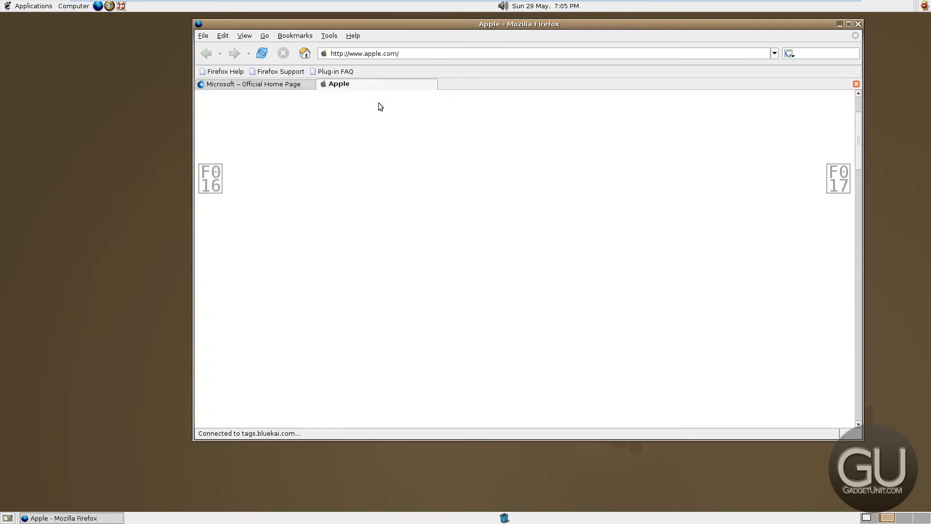
pyautogui.scroll(-8, 406, 160)
pyautogui.scroll(3, 407, 162)
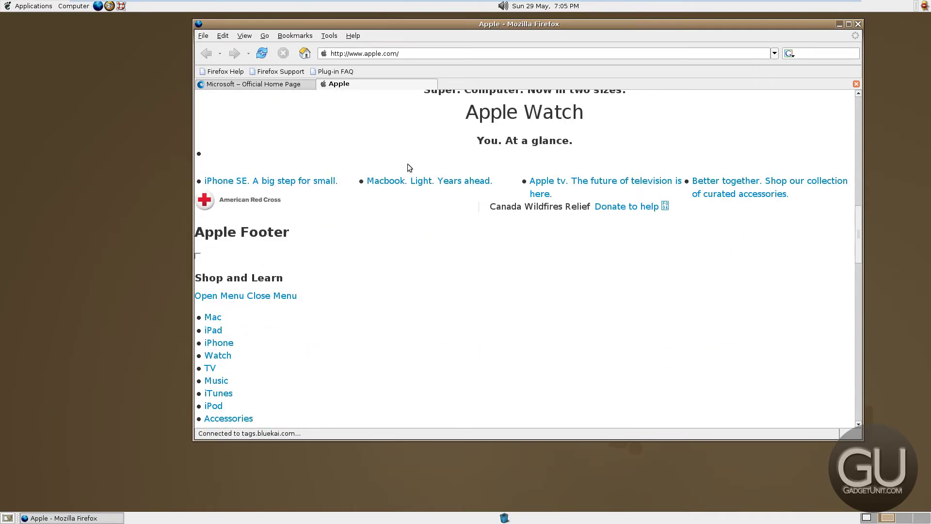
pyautogui.scroll(-10, 359, 352)
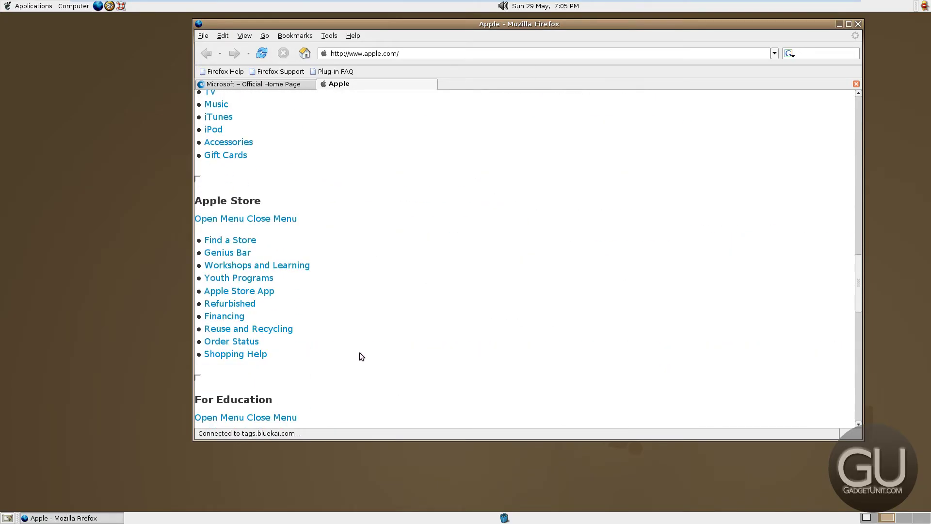
pyautogui.scroll(-6, 350, 345)
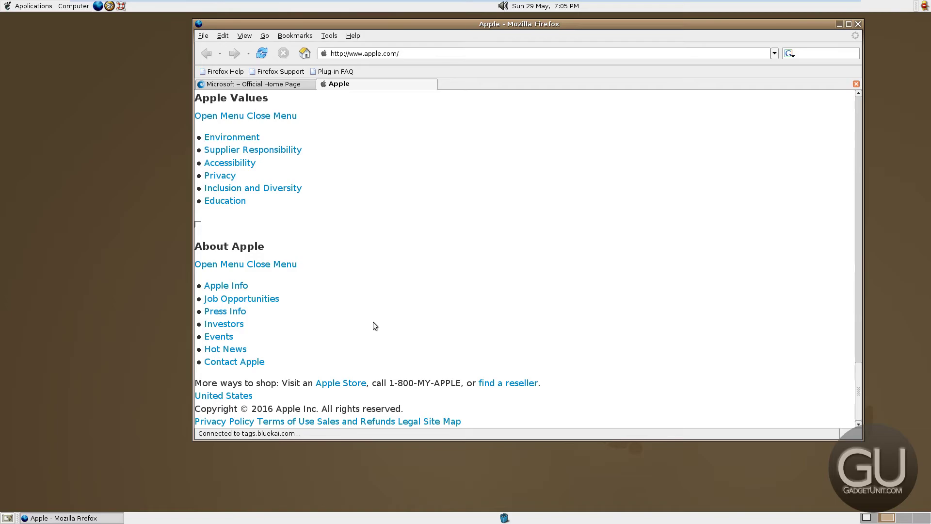
pyautogui.scroll(10, 365, 230)
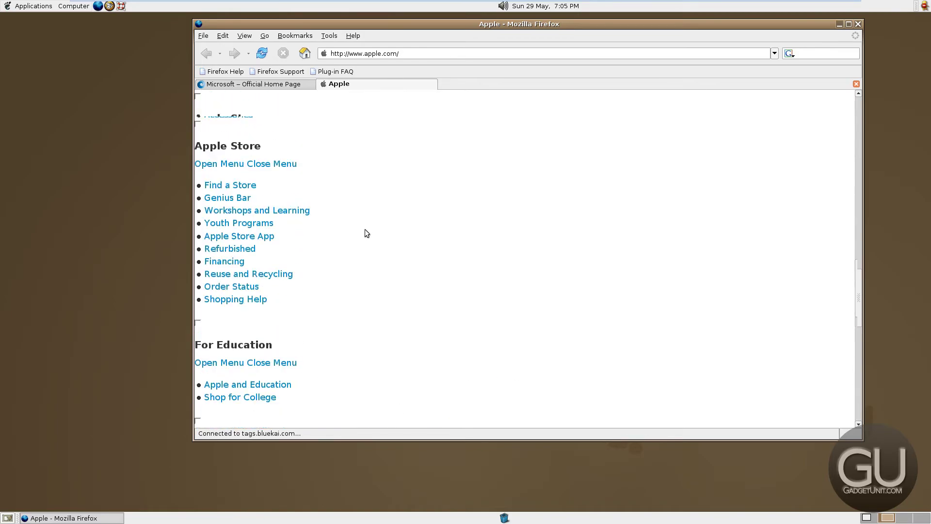
pyautogui.scroll(15, 364, 229)
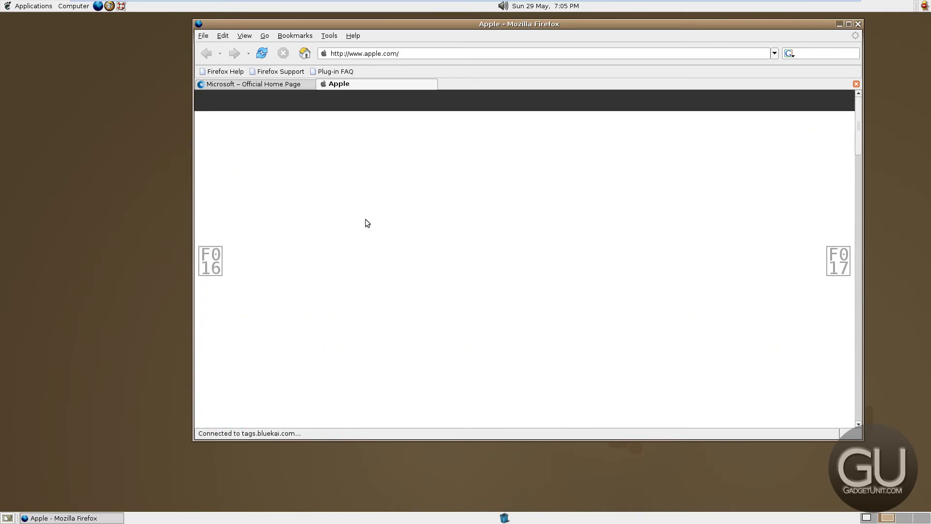
pyautogui.hotkey('ctrl', 'w')
pyautogui.hotkey('ctrl', 'w')
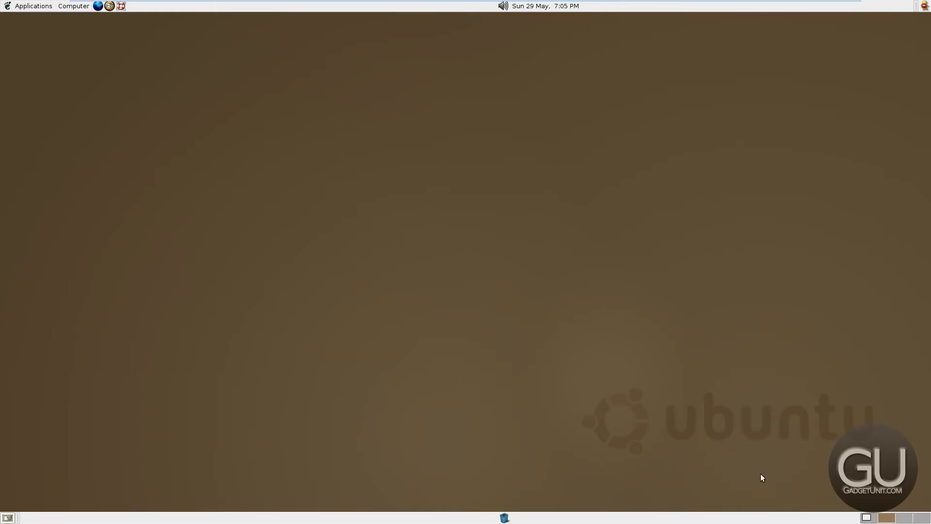
# Switch System Monitor's view to Active Processes, then All Processes, then back to Active Processes
pyautogui.click(867, 518)
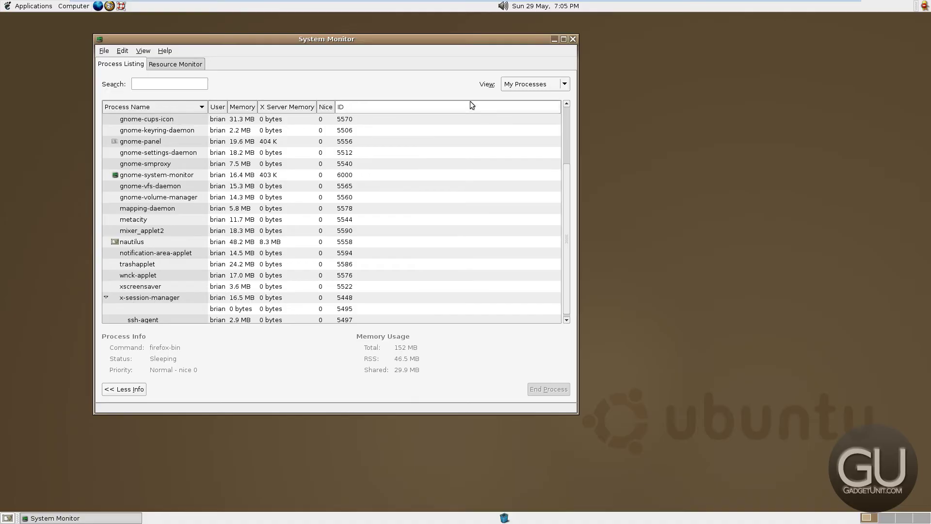
pyautogui.click(522, 87)
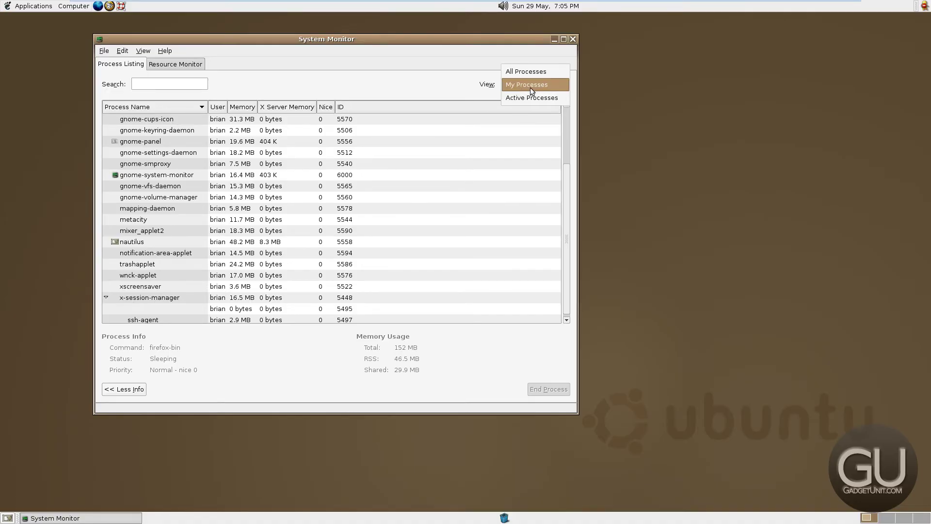
pyautogui.click(523, 97)
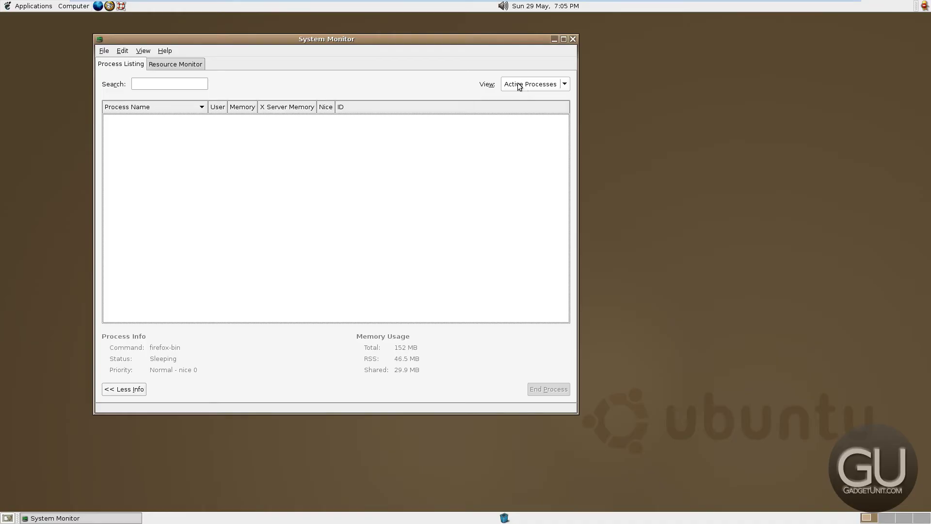
pyautogui.click(519, 86)
pyautogui.click(525, 57)
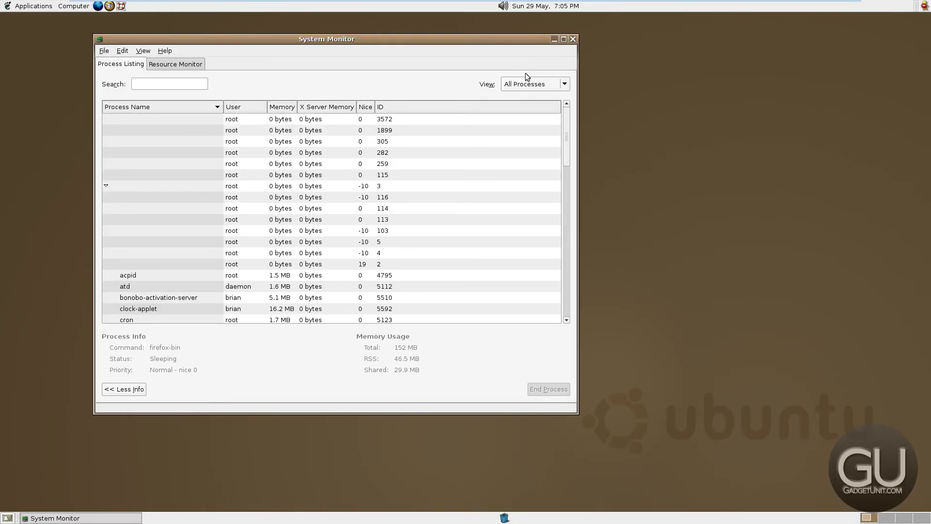
pyautogui.click(526, 79)
pyautogui.click(526, 110)
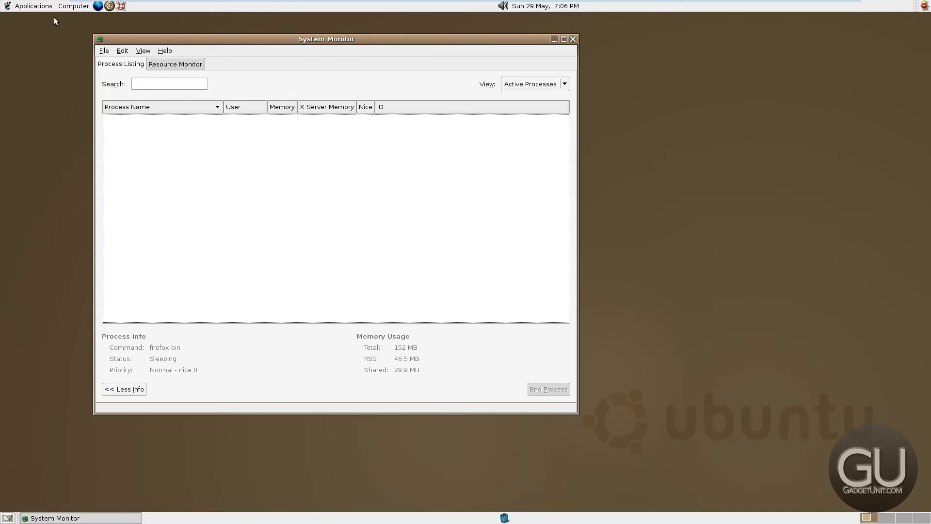
pyautogui.click(33, 6)
pyautogui.moveTo(39, 111)
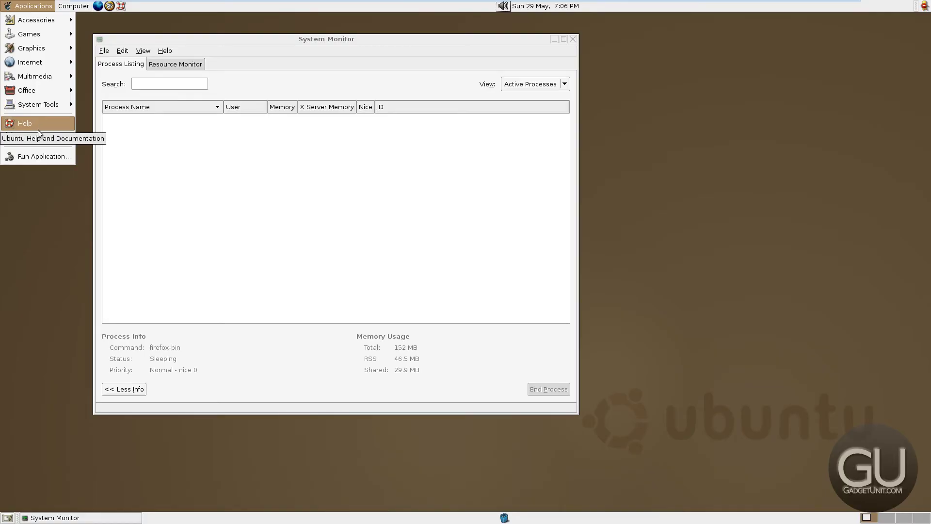
# Open the GNOME 2.8 Desktop User Guide via Help > Desktop, then launch the web browser
pyautogui.click(61, 129)
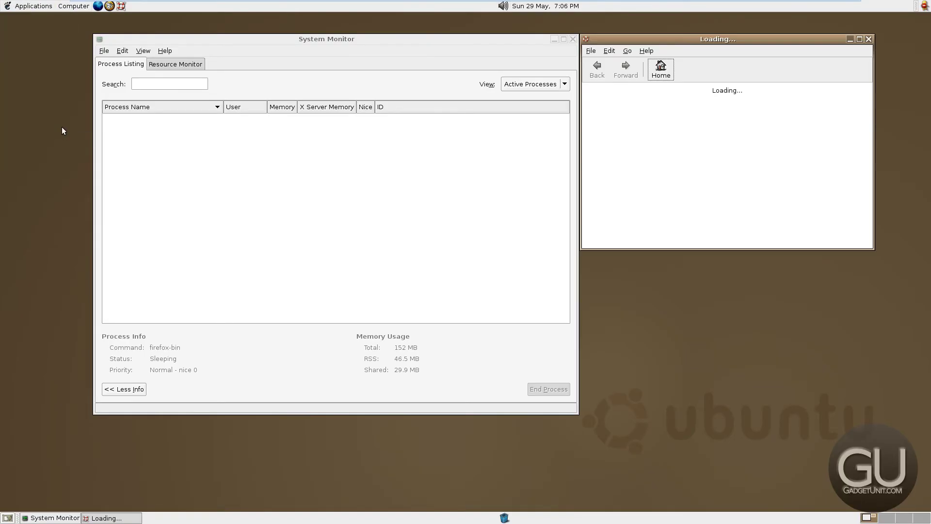
pyautogui.click(614, 132)
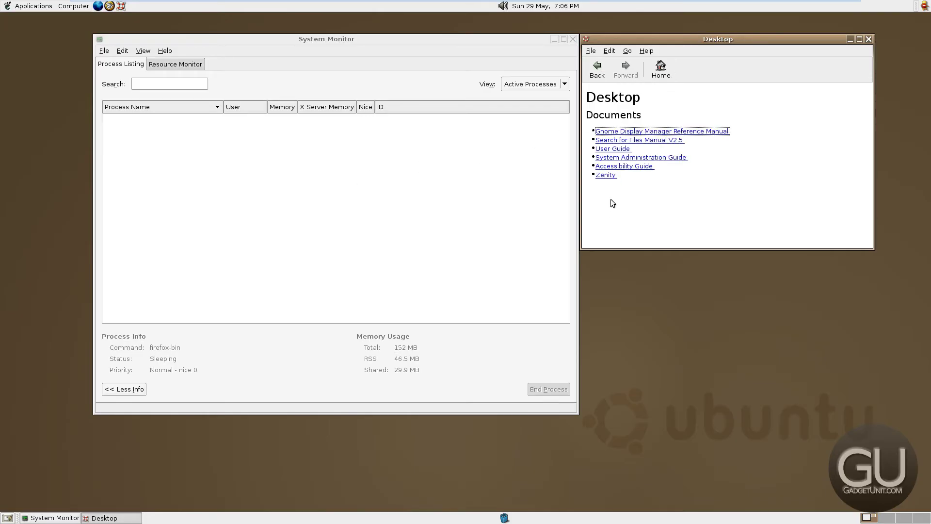
pyautogui.click(614, 148)
pyautogui.scroll(-15, 716, 215)
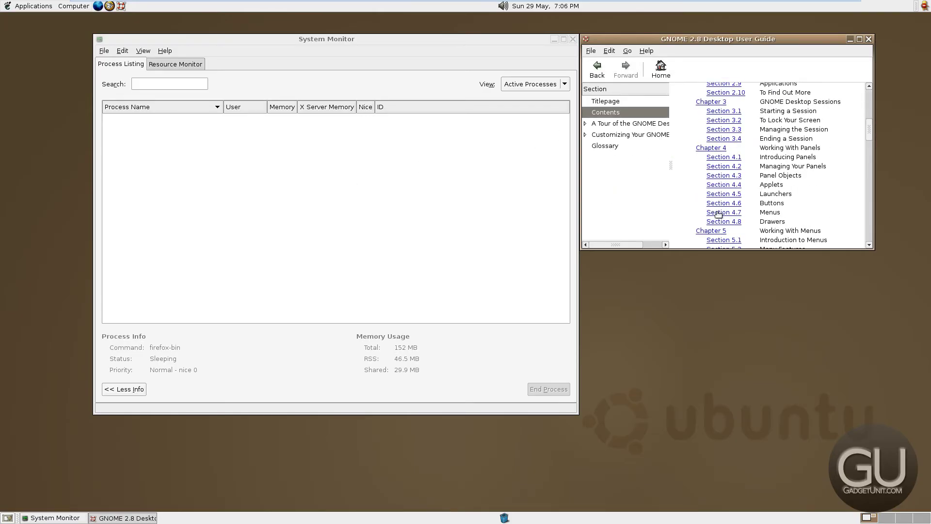
pyautogui.click(22, 7)
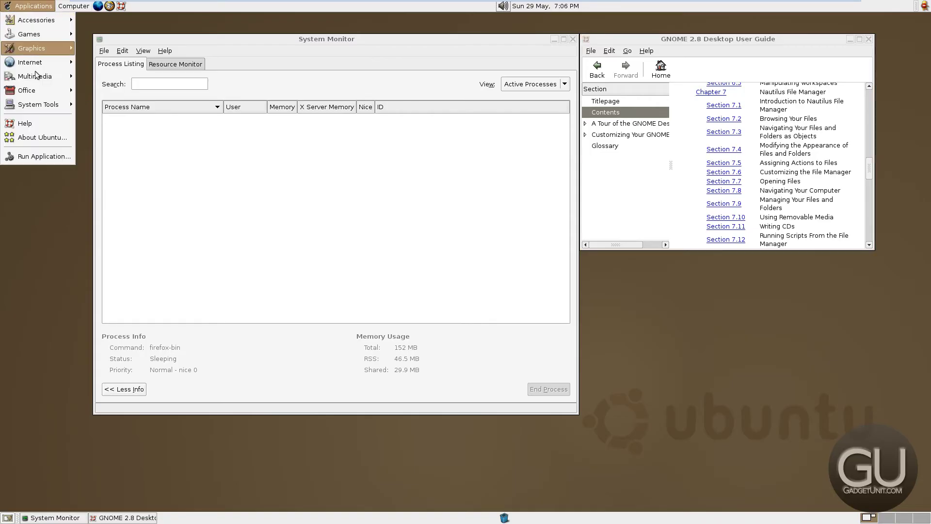
pyautogui.click(305, 220)
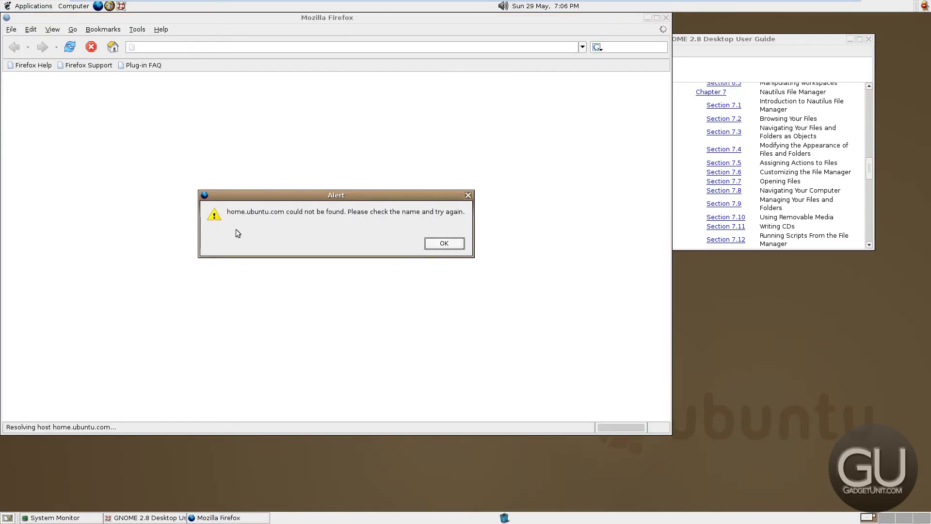
# Dismiss the home.ubuntu.com not-found alert, close Firefox, and open then close the Run Application dialog
pyautogui.click(444, 243)
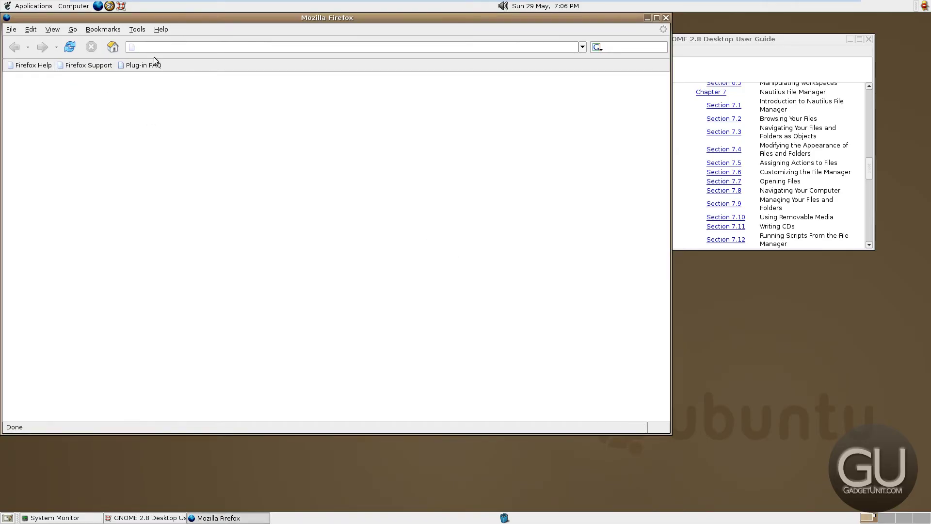
pyautogui.click(666, 17)
pyautogui.click(22, 7)
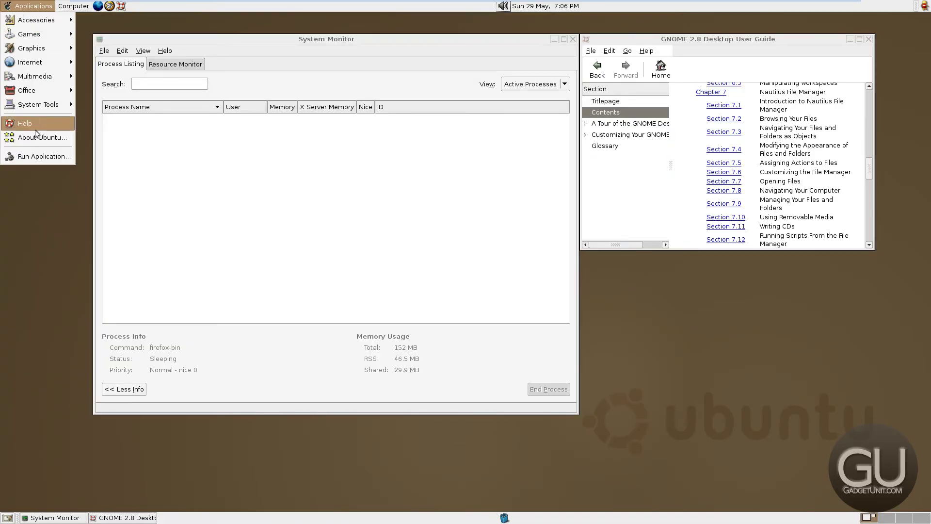
pyautogui.click(30, 157)
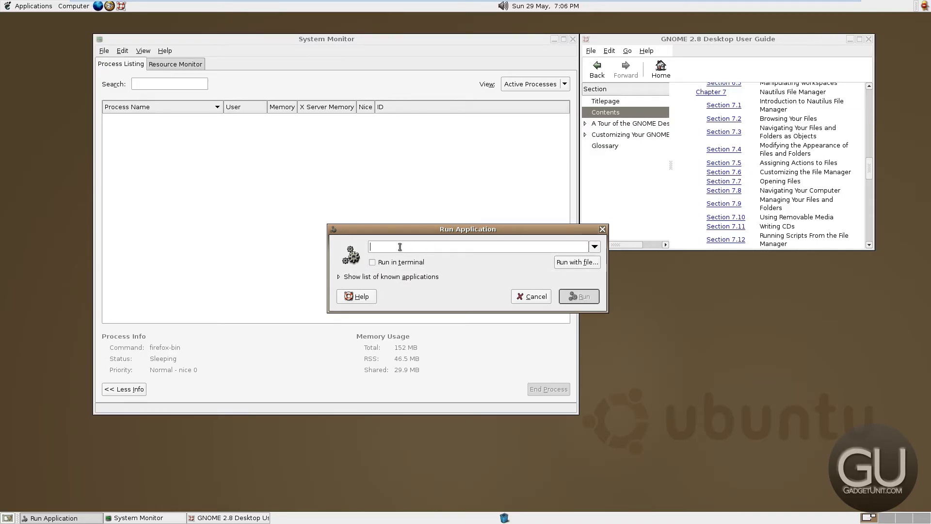
pyautogui.click(603, 229)
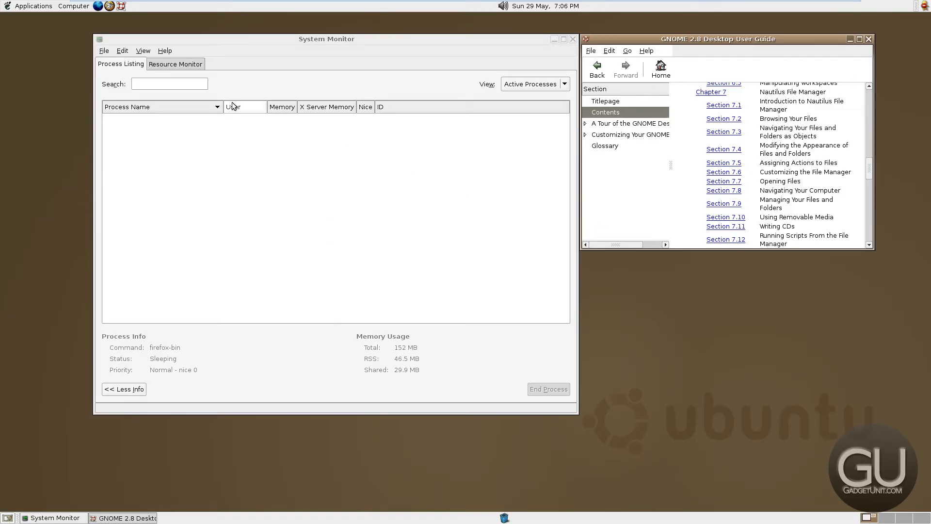
pyautogui.click(29, 6)
pyautogui.moveTo(73, 5)
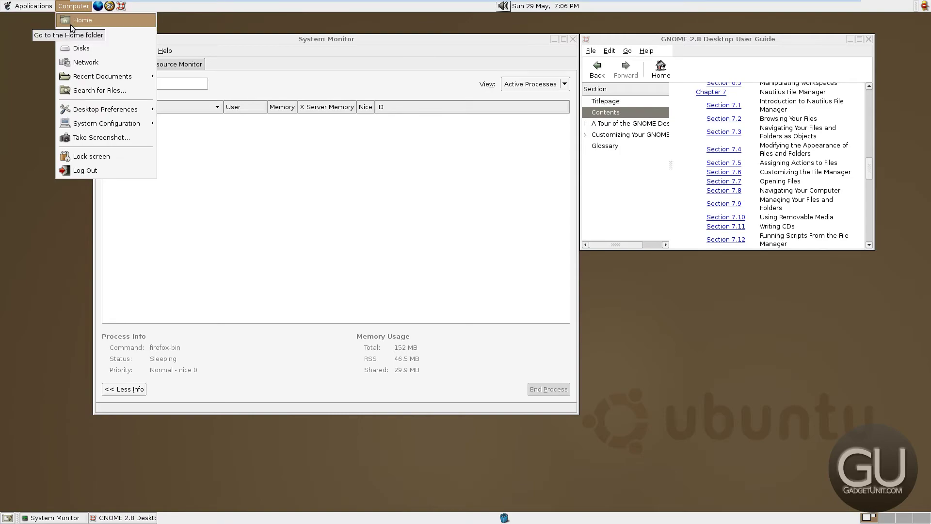
# Take a desktop screenshot and save it as Screenshot.png in the home folder
pyautogui.click(105, 138)
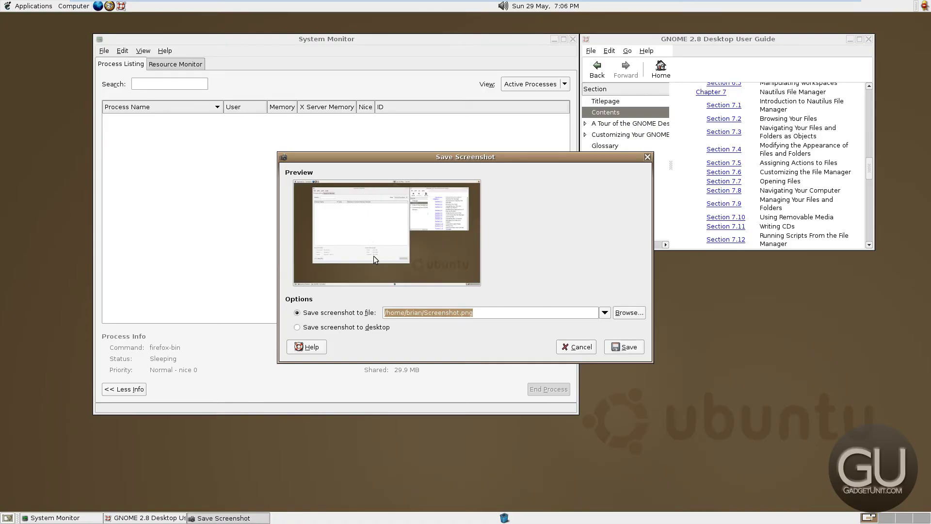
pyautogui.click(604, 313)
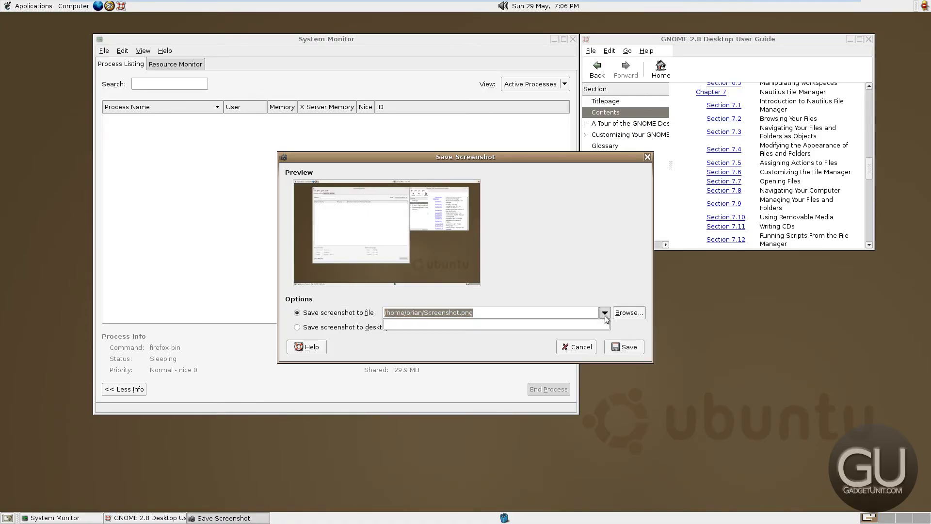
pyautogui.click(604, 313)
pyautogui.click(629, 312)
pyautogui.click(421, 277)
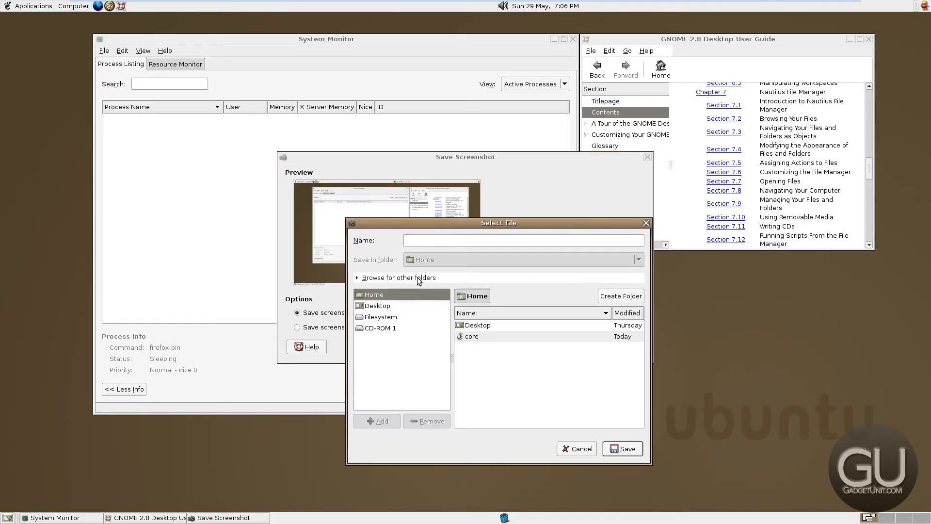
pyautogui.click(572, 447)
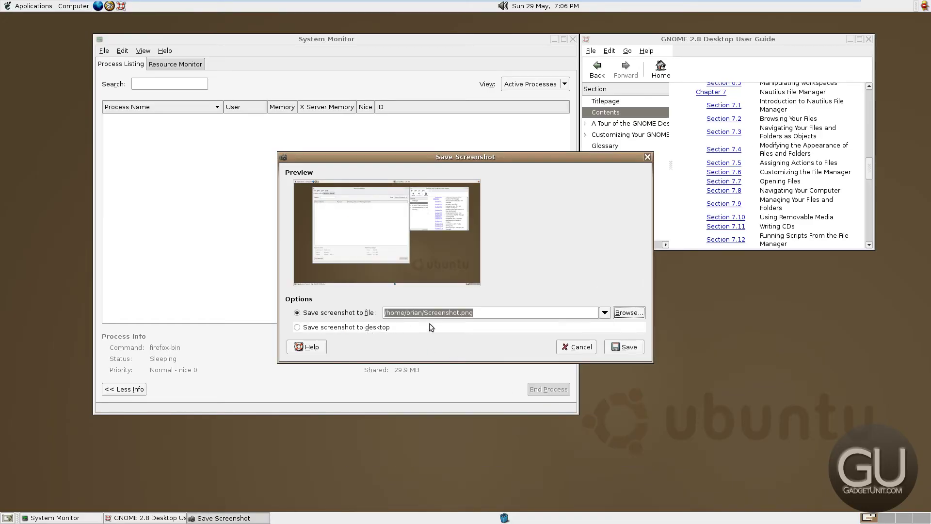
pyautogui.click(629, 348)
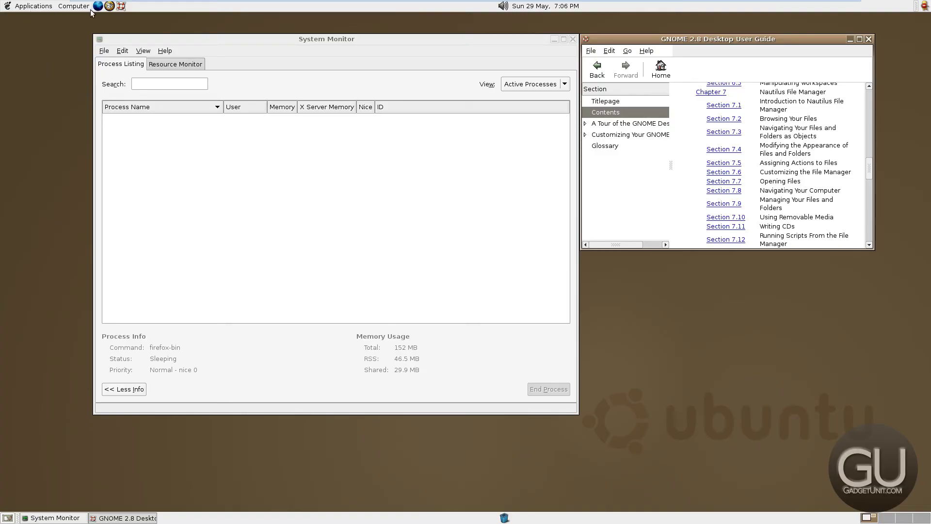
# Take a second screenshot and discard it with Cancel
pyautogui.click(75, 7)
pyautogui.click(85, 141)
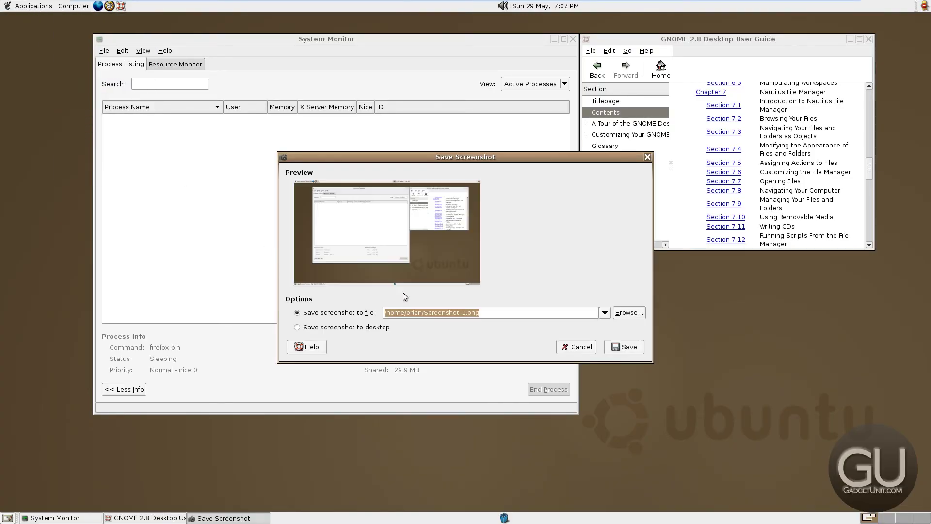
pyautogui.click(576, 346)
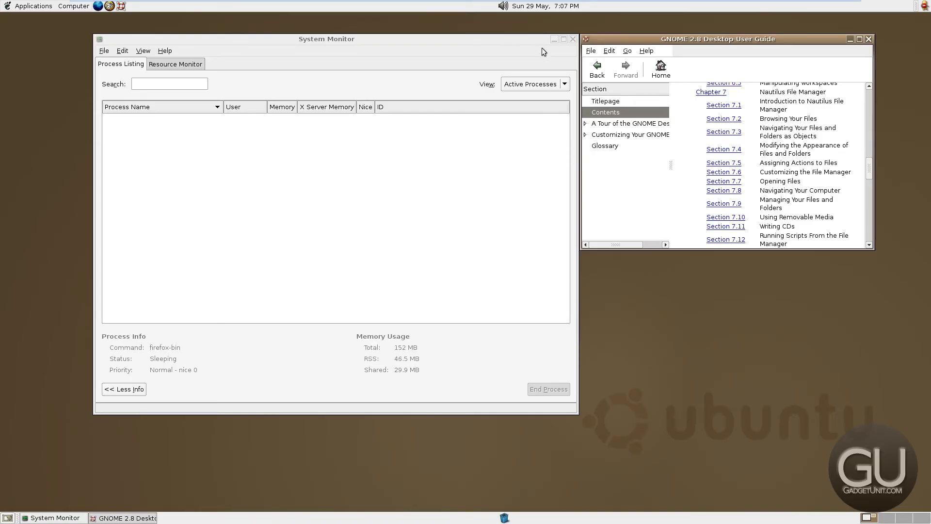
# Close the System Monitor and Desktop User Guide windows
pyautogui.click(573, 39)
pyautogui.rightClick(621, 41)
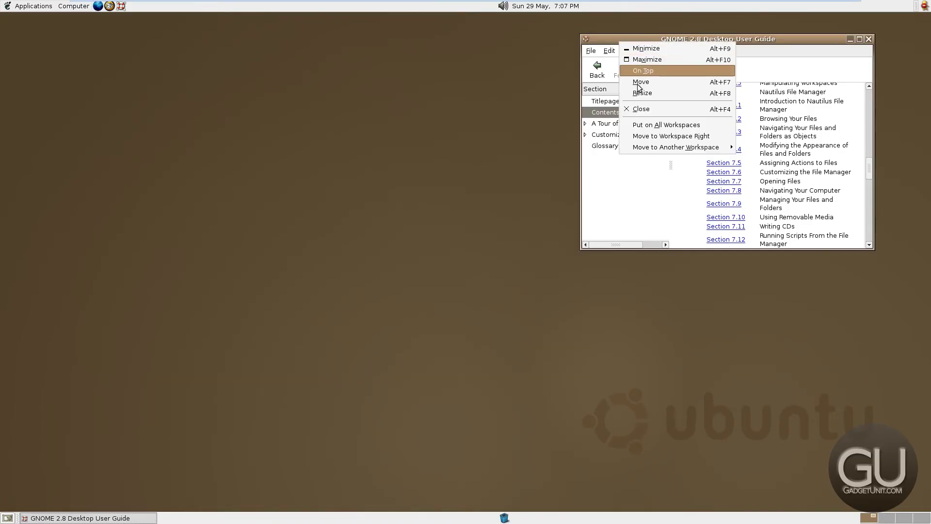
pyautogui.click(642, 110)
# Open the Home folder and open Screenshot.png with The GIMP
pyautogui.click(74, 6)
pyautogui.click(83, 18)
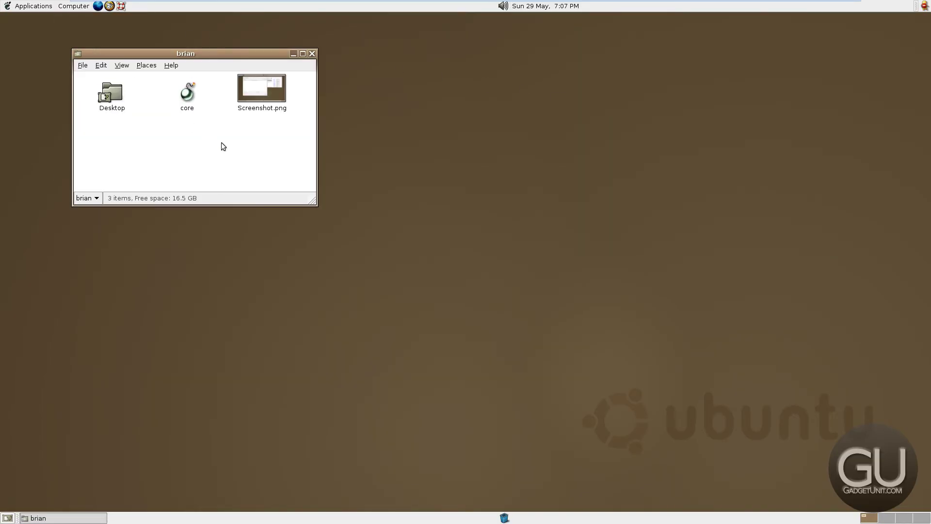
pyautogui.click(262, 86)
pyautogui.rightClick(252, 94)
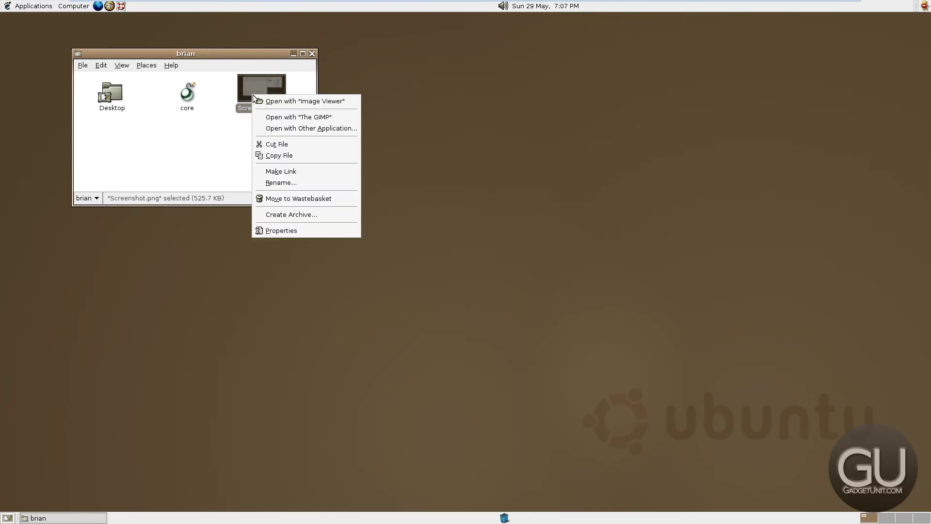
pyautogui.click(269, 118)
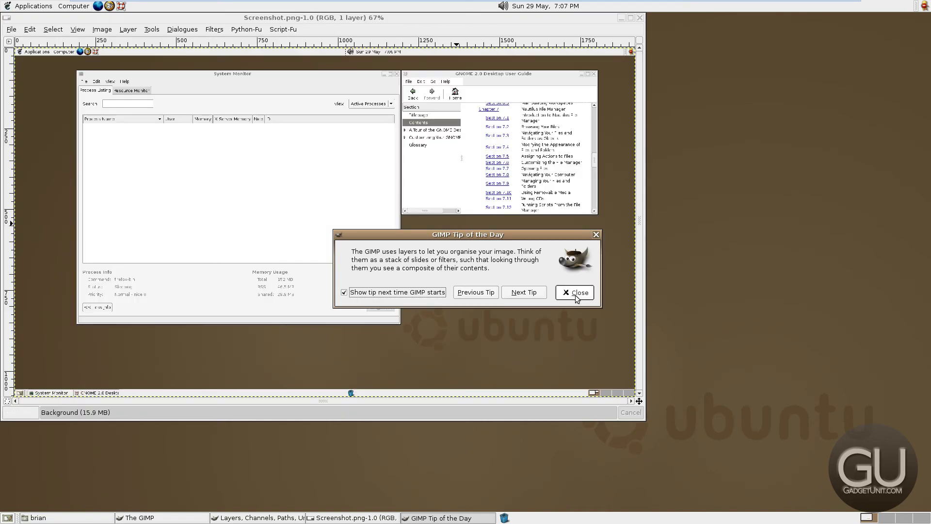
# Dismiss GIMP's Tip of the Day and drag the Screenshot.png window to reveal the toolbox
pyautogui.click(575, 292)
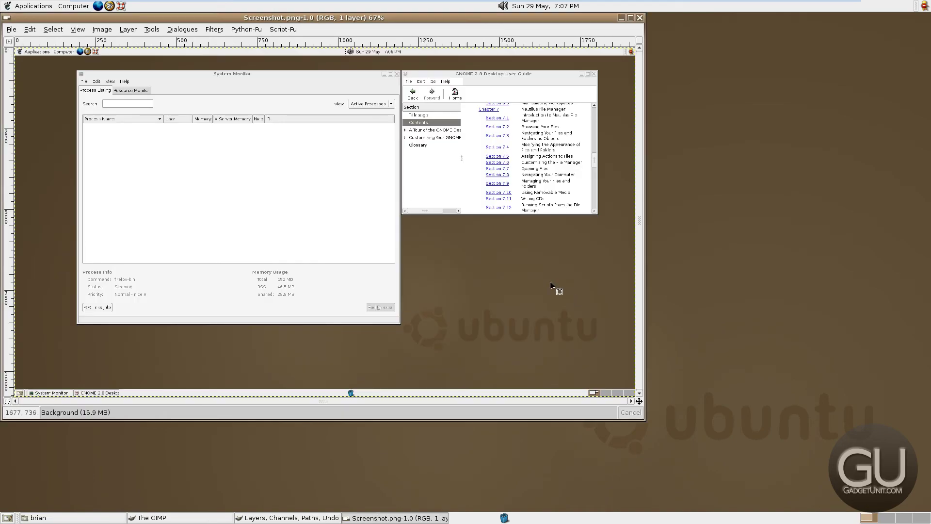
pyautogui.moveTo(200, 18); pyautogui.dragTo(405, 80)
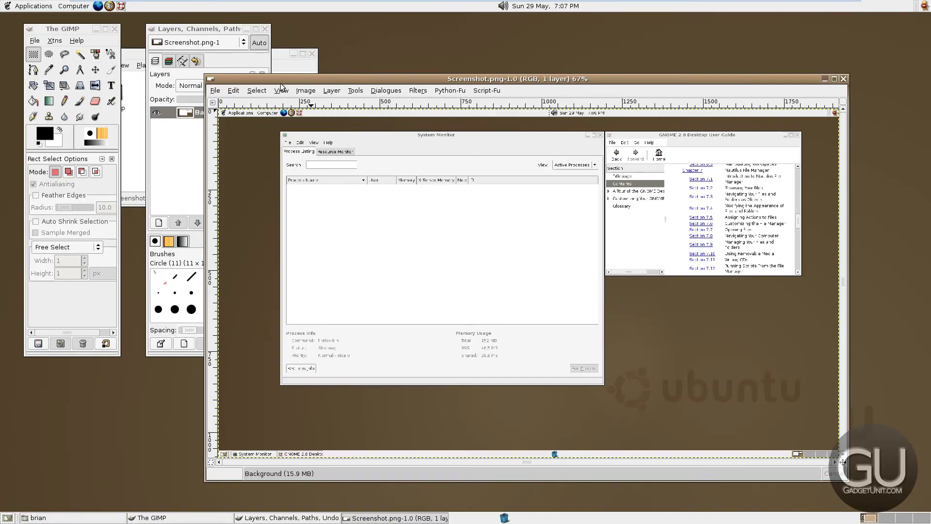
pyautogui.moveTo(384, 82); pyautogui.dragTo(330, 76)
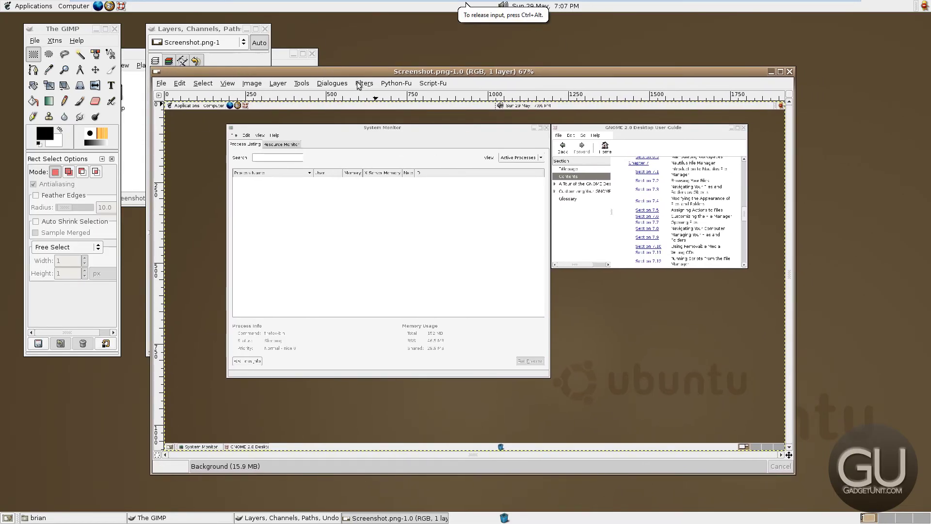
pyautogui.click(157, 84)
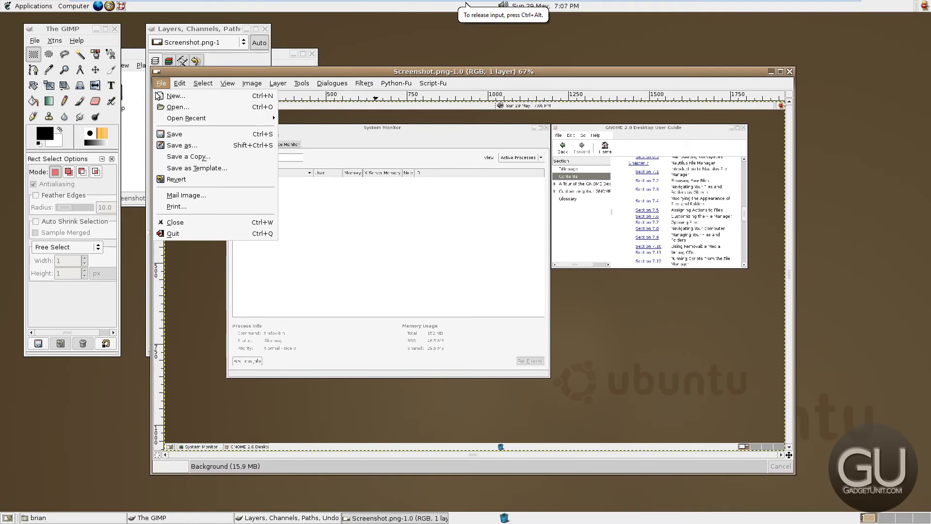
pyautogui.moveTo(184, 87)
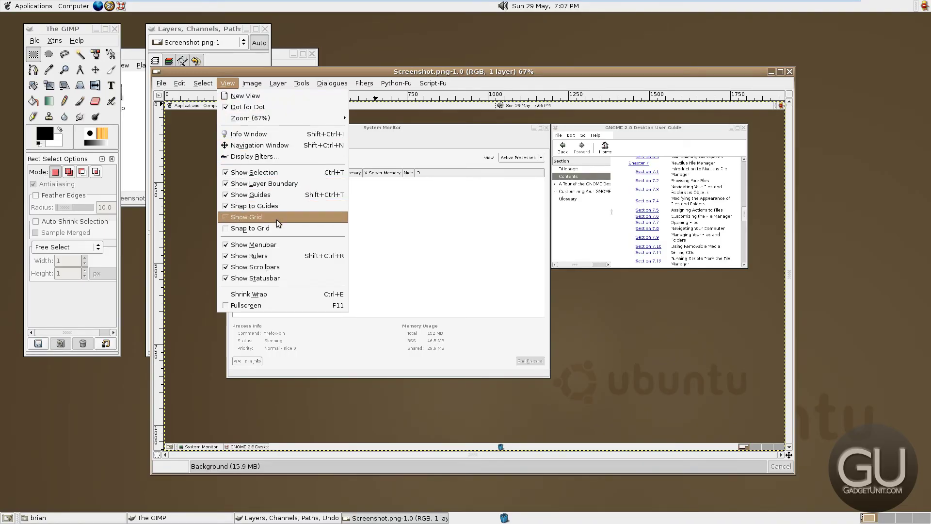
# Enable Snap to Grid with the grid hidden, then shift the image window and raise the Layers dialog
pyautogui.click(180, 111)
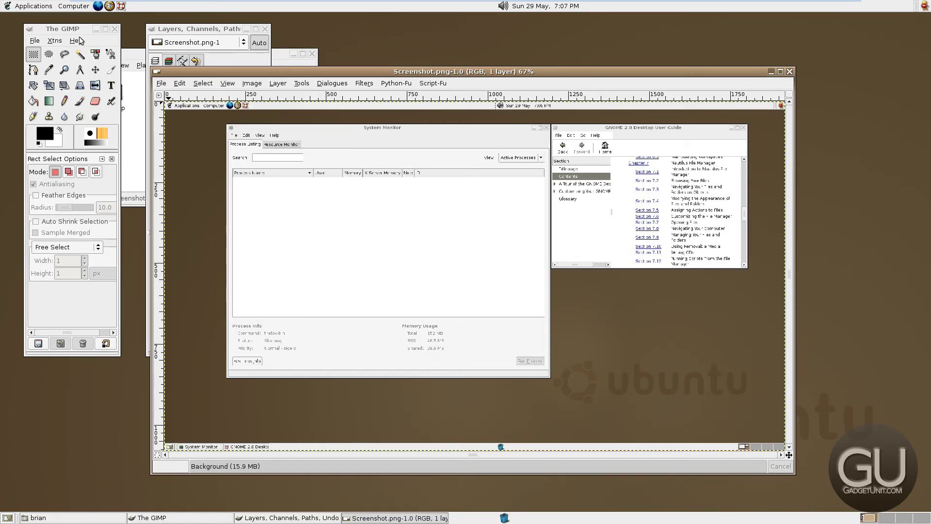
pyautogui.click(245, 85)
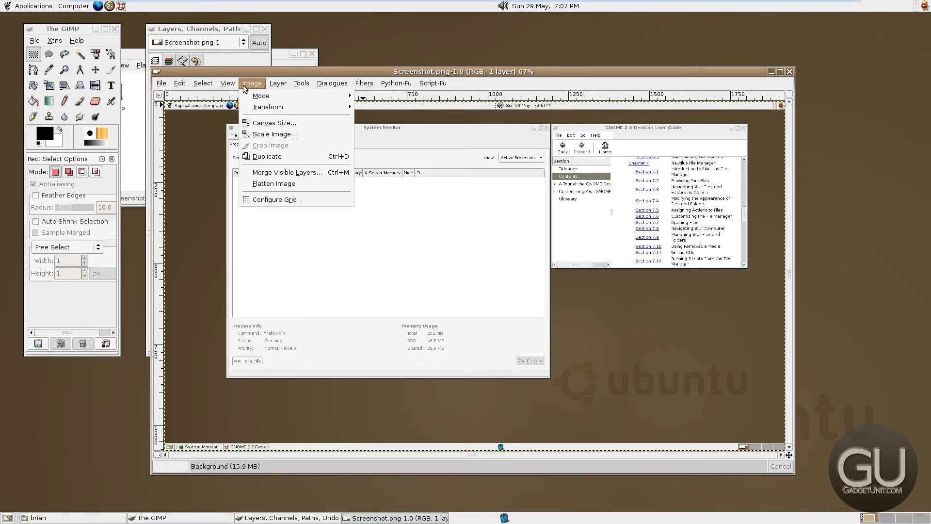
pyautogui.moveTo(228, 85)
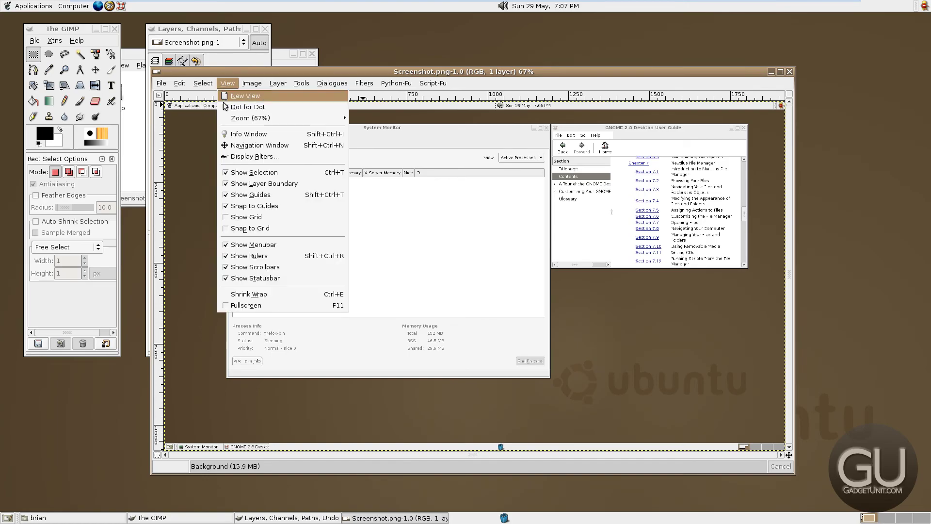
pyautogui.click(278, 217)
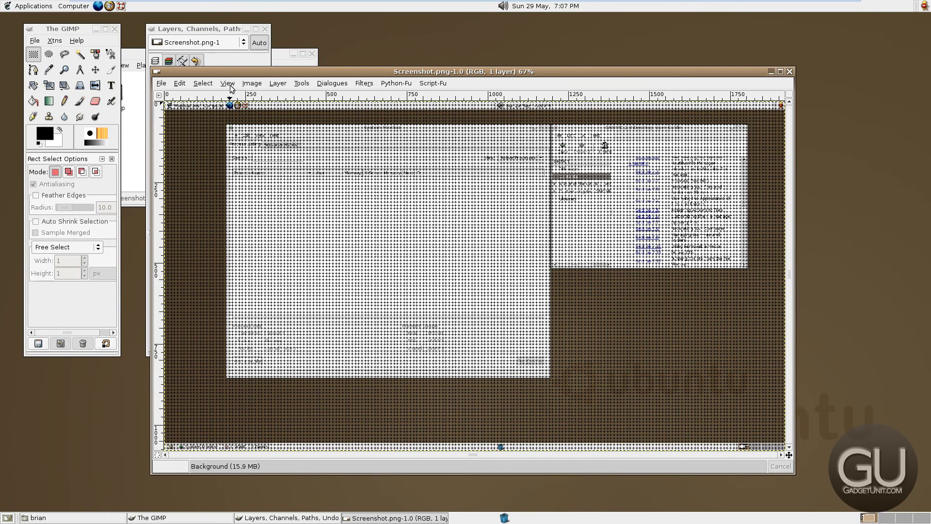
pyautogui.click(230, 86)
pyautogui.click(248, 229)
pyautogui.click(228, 86)
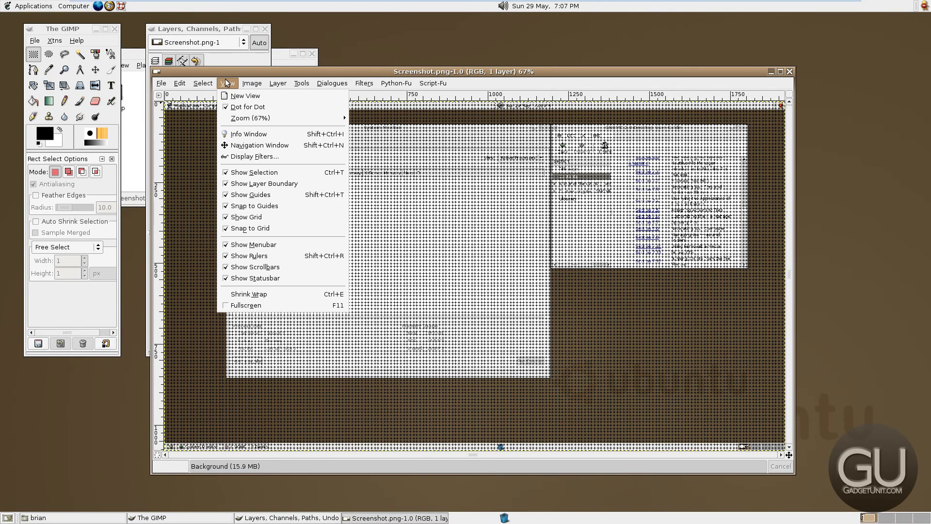
pyautogui.click(249, 216)
pyautogui.moveTo(200, 71); pyautogui.dragTo(282, 78)
pyautogui.click(188, 176)
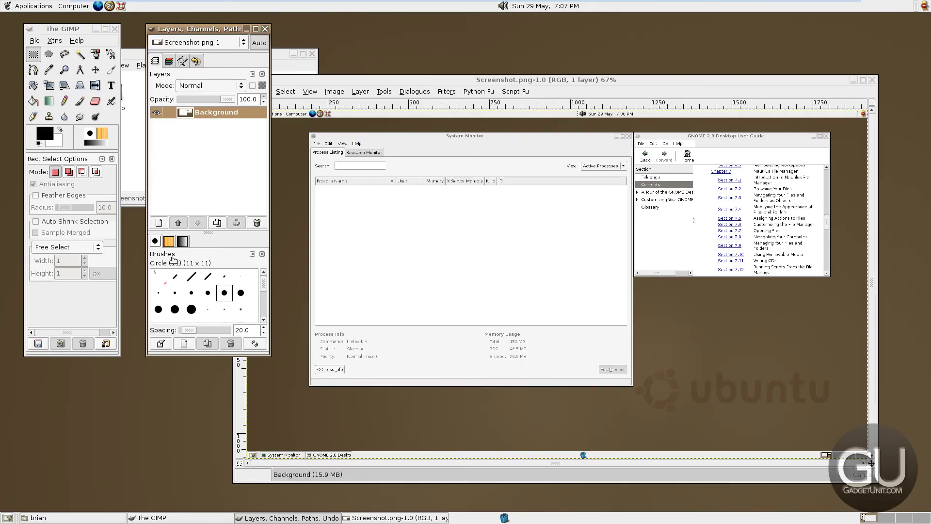
pyautogui.click(169, 242)
pyautogui.scroll(-2, 213, 284)
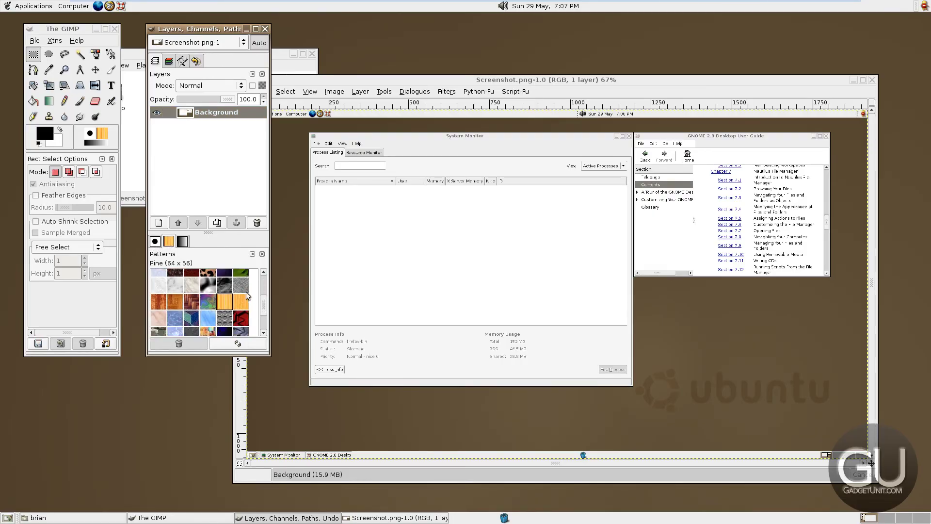
pyautogui.scroll(4, 240, 292)
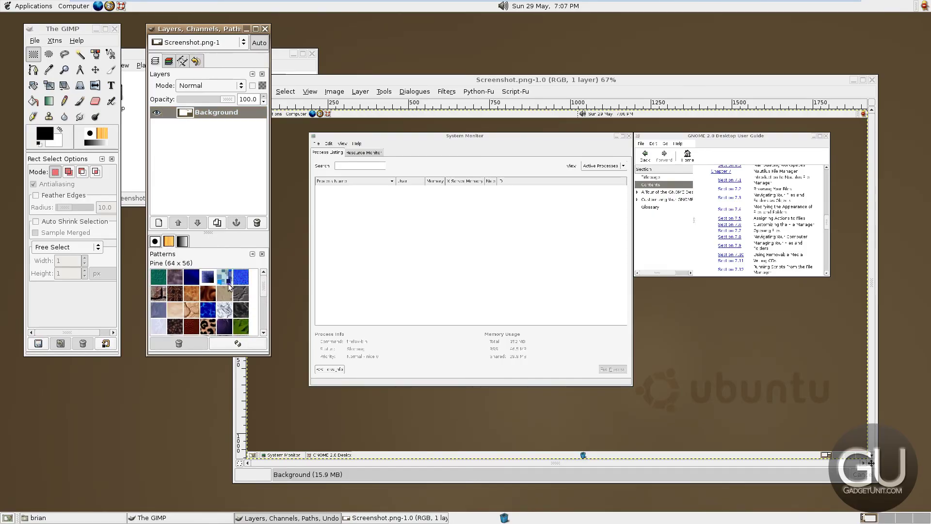
pyautogui.click(184, 242)
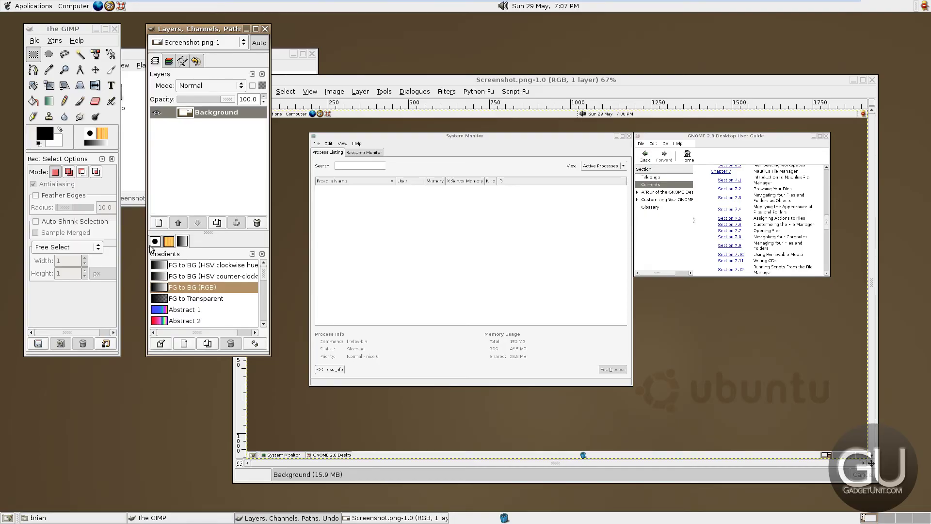
pyautogui.scroll(-7, 185, 305)
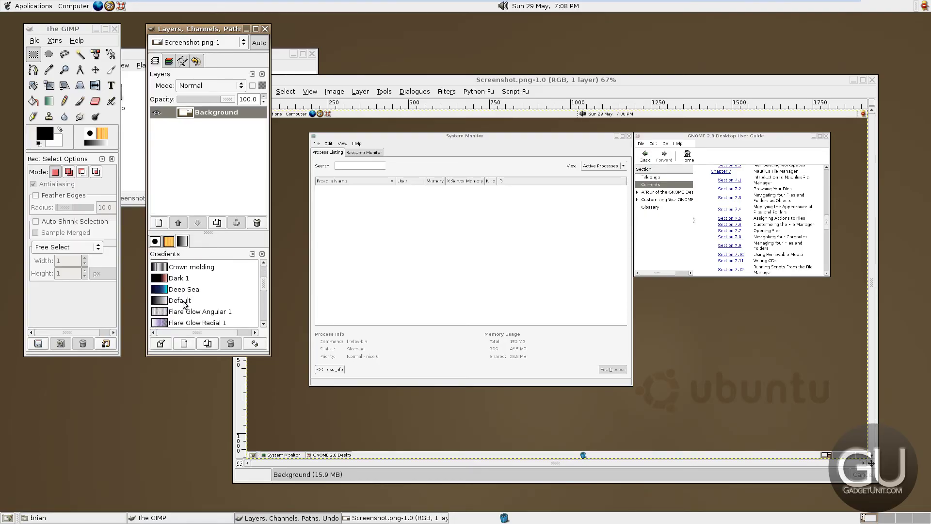
pyautogui.scroll(-9, 184, 304)
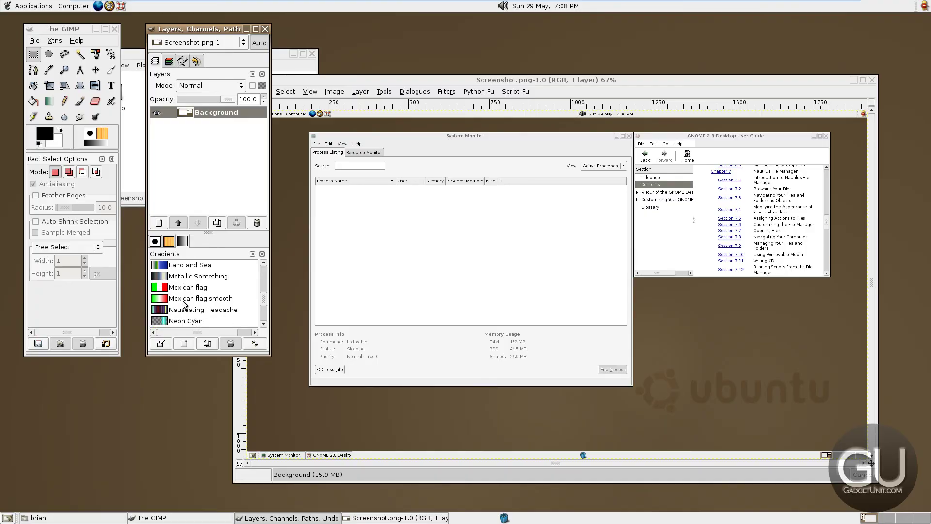
pyautogui.scroll(-9, 184, 304)
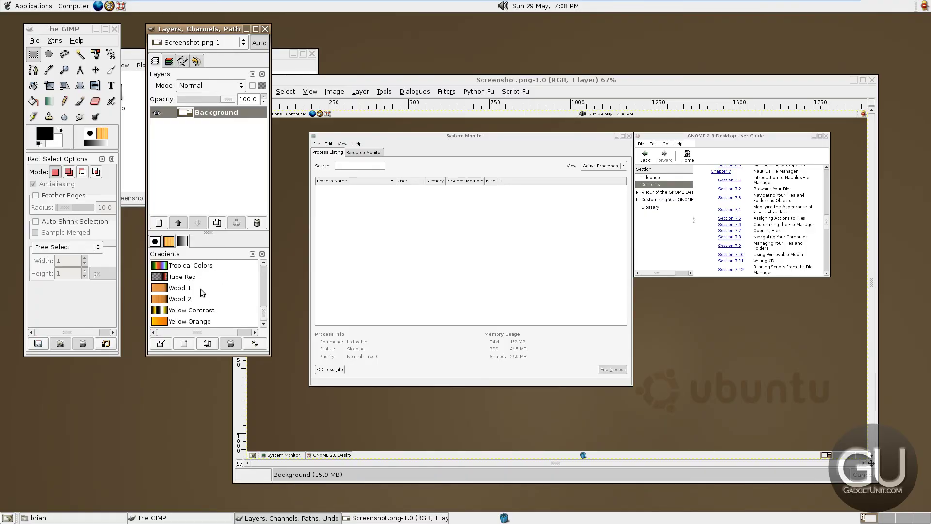
pyautogui.scroll(5, 185, 287)
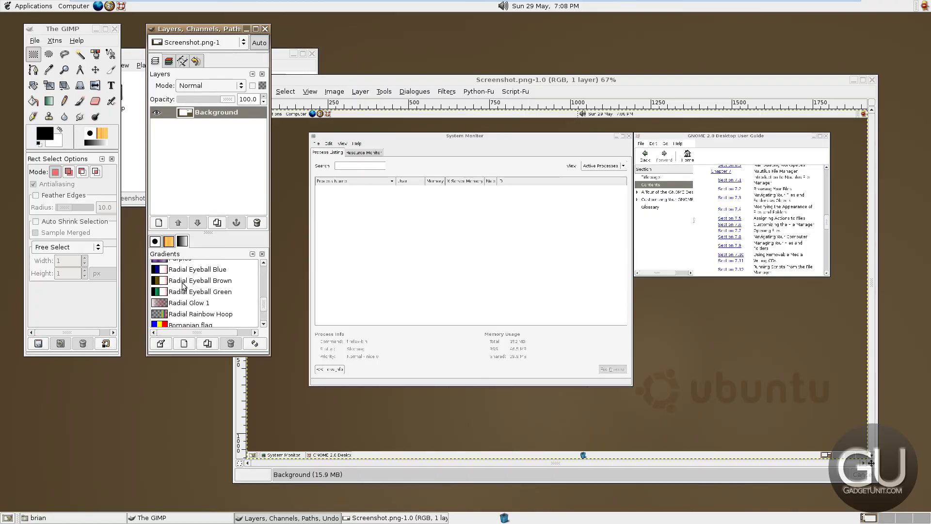
pyautogui.click(155, 241)
pyautogui.click(322, 189)
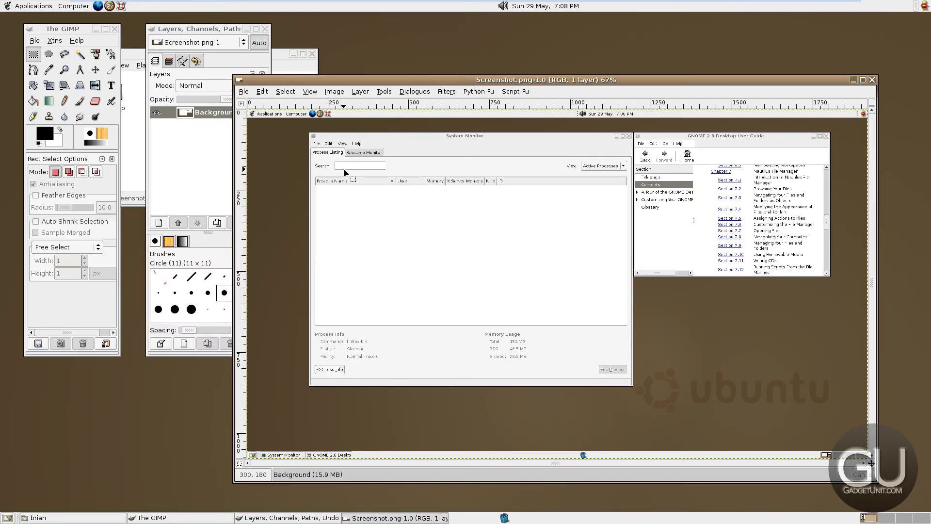
pyautogui.press('ctrl')
pyautogui.press('ctrl')
# Apply FlareFX at its default centre position to Screenshot.png, then close the image window
pyautogui.click(443, 90)
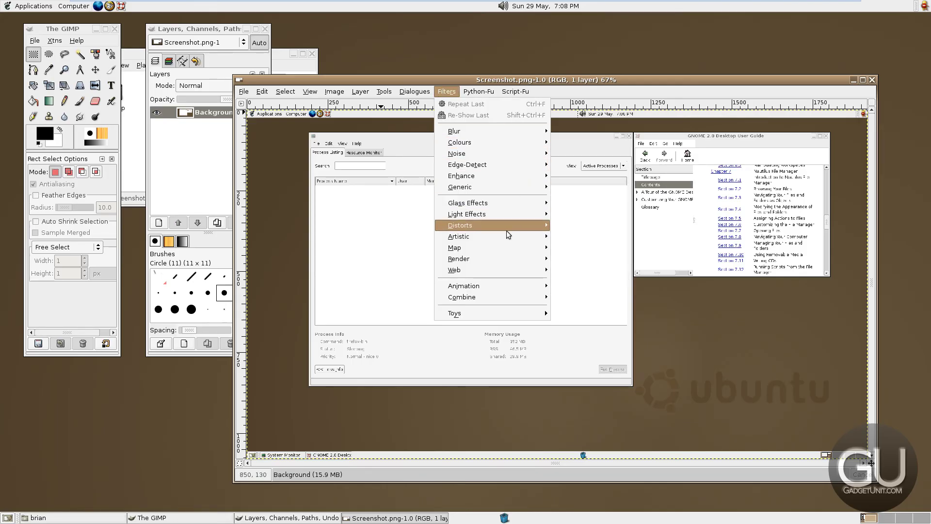
pyautogui.moveTo(507, 235)
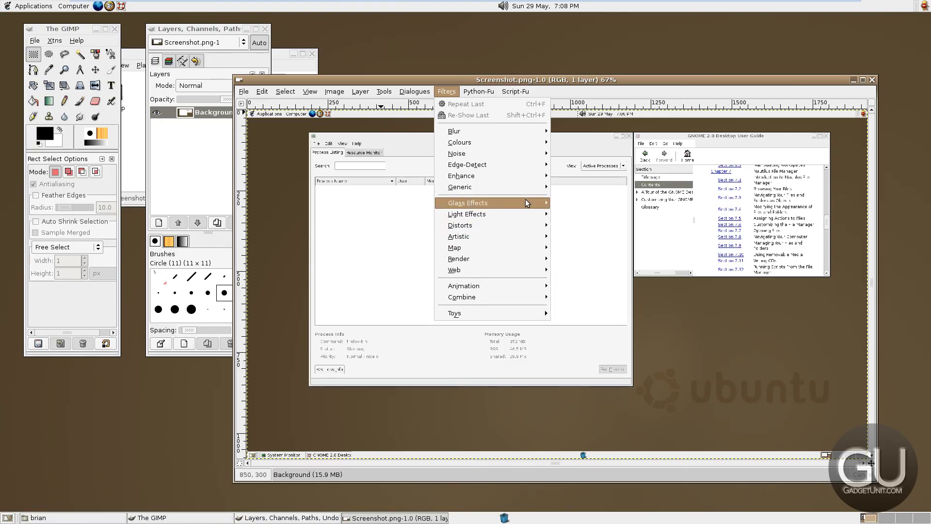
pyautogui.click(565, 213)
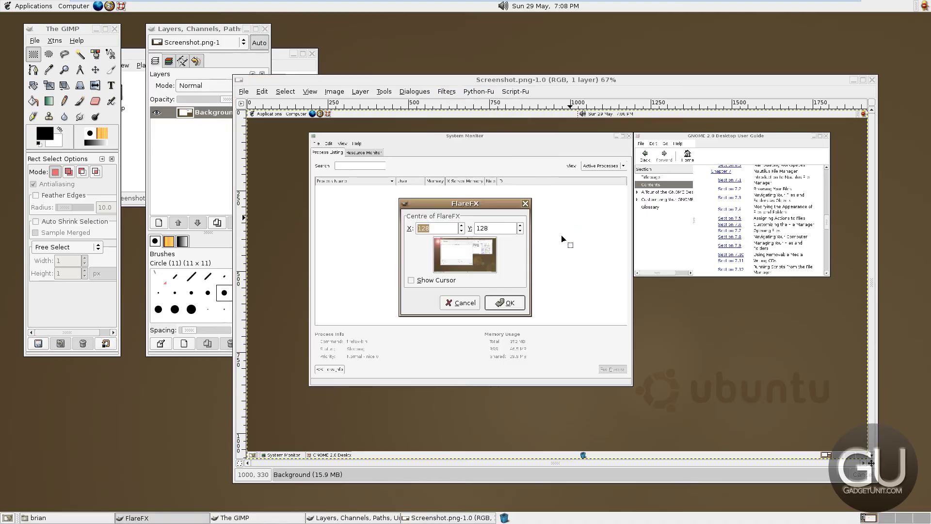
pyautogui.click(502, 302)
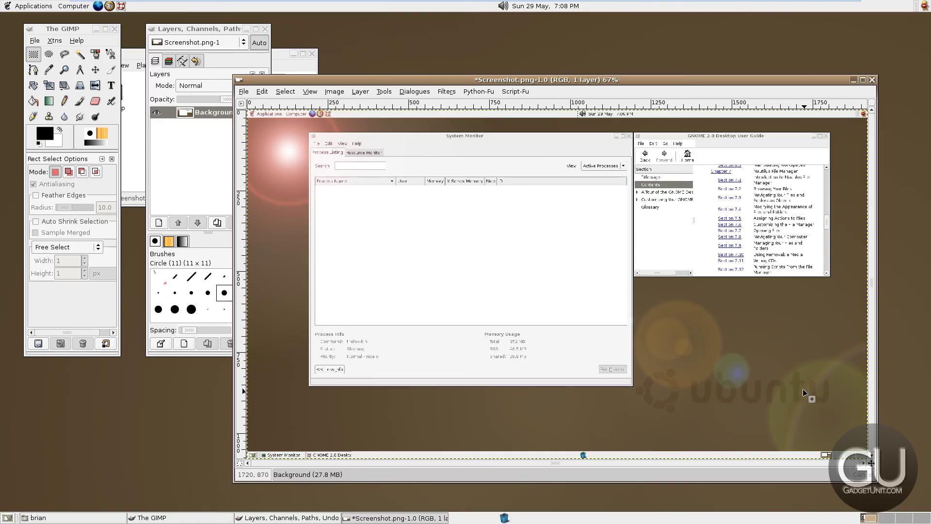
pyautogui.click(872, 80)
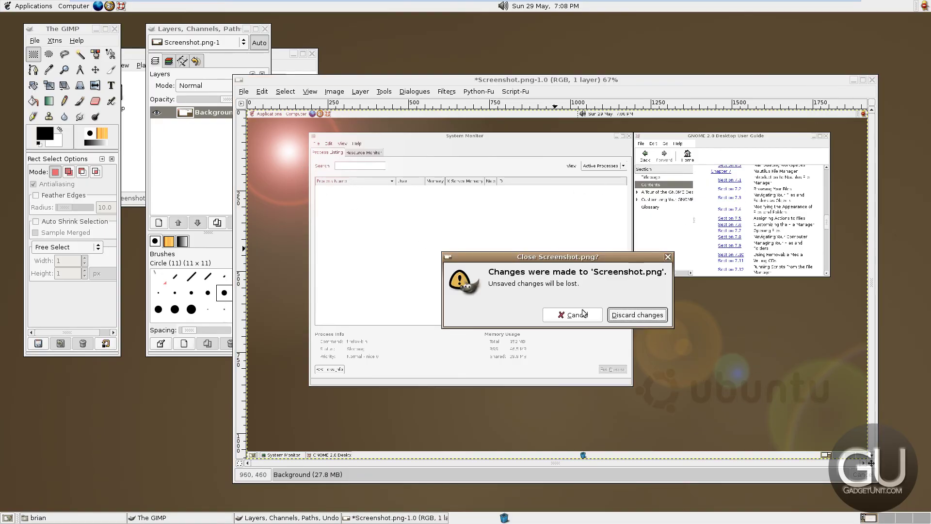
# Discard the lens flare edit, quit The GIMP, and close the home folder window
pyautogui.click(625, 316)
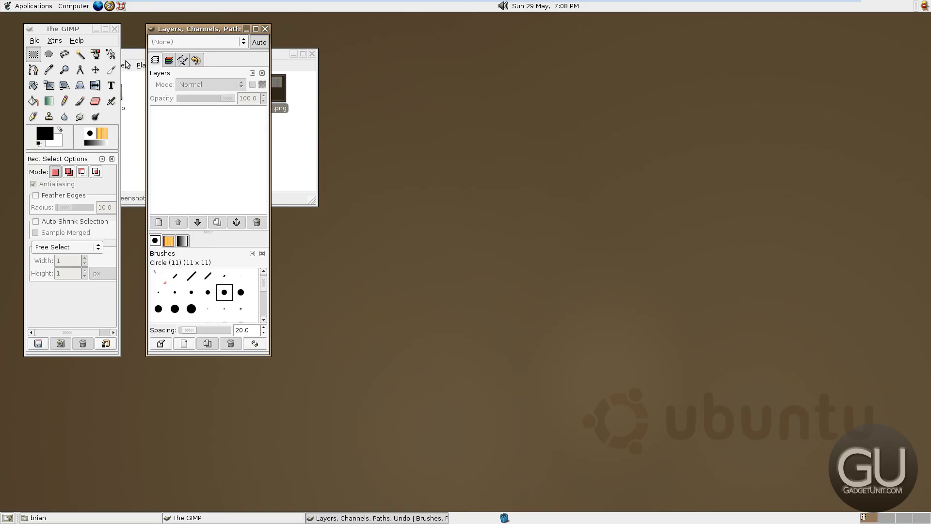
pyautogui.click(115, 28)
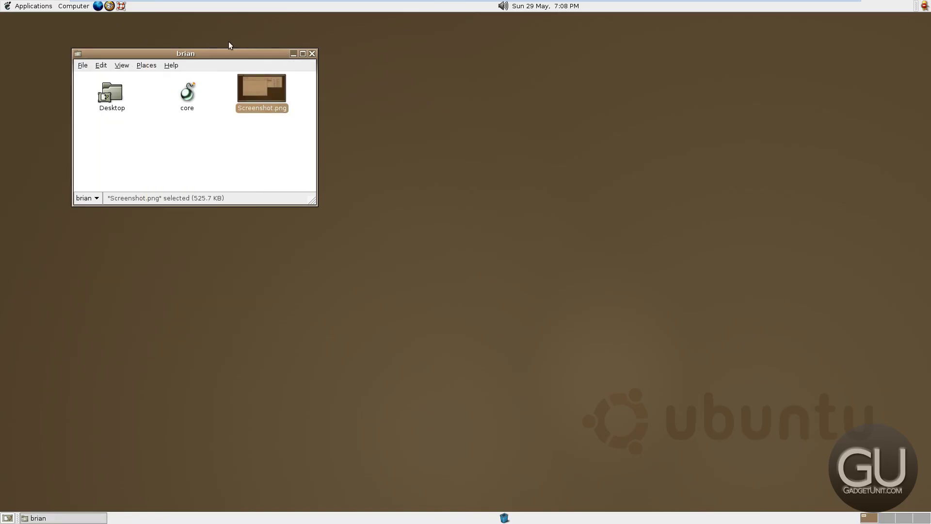
pyautogui.rightClick(261, 97)
pyautogui.click(312, 53)
pyautogui.click(312, 54)
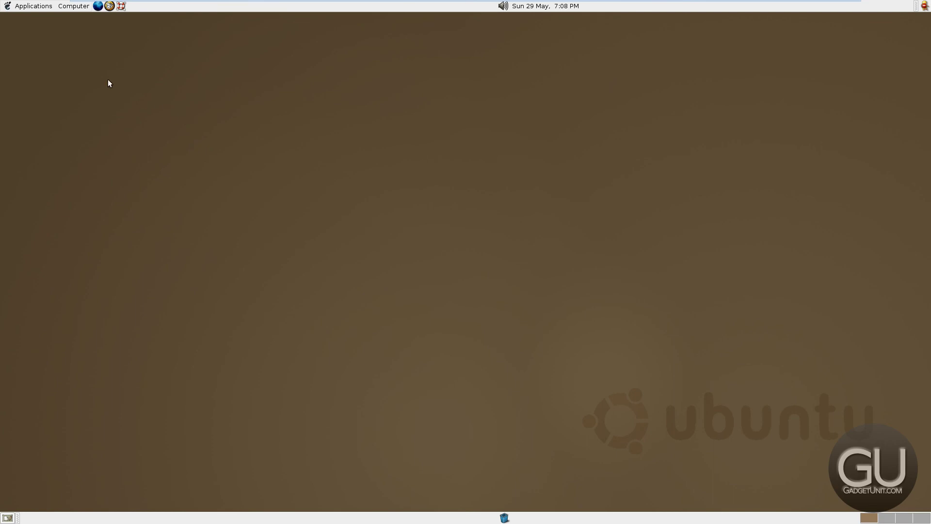
# Open the Computer menu, dismiss it without locking, then reopen it to reach Log Out
pyautogui.click(62, 8)
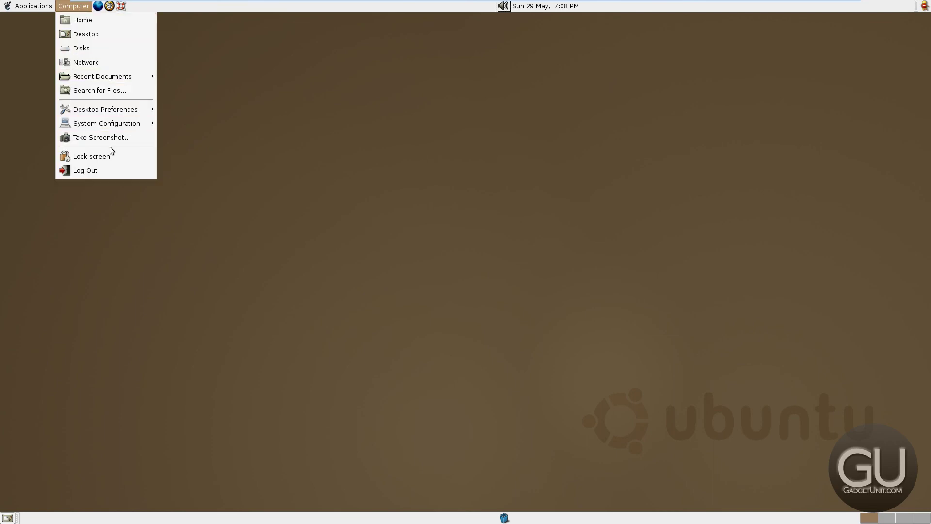
pyautogui.click(116, 157)
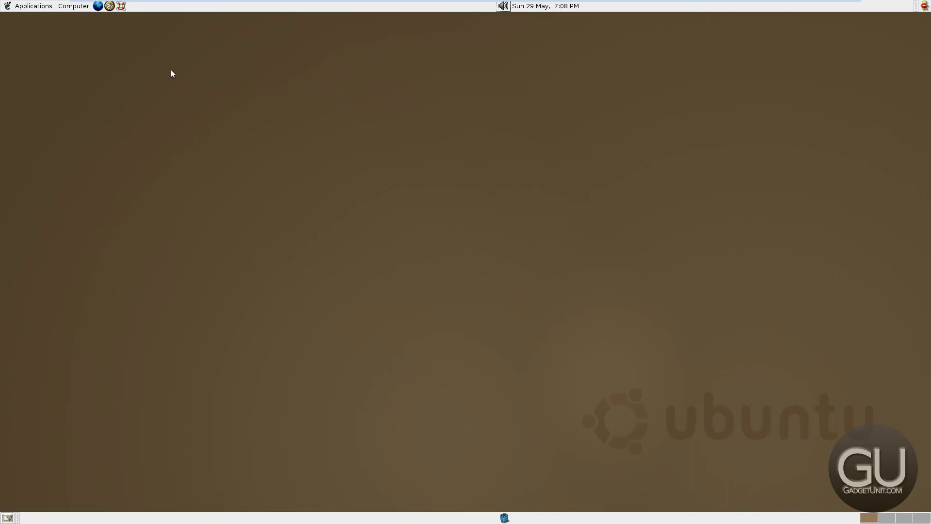
pyautogui.click(63, 10)
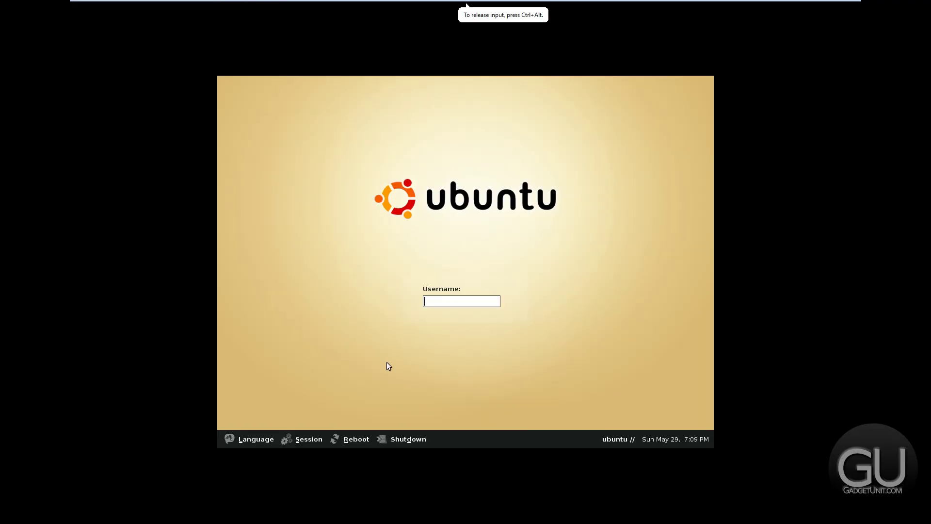
# Shut down the virtual machine from the login screen and confirm the shutdown
pyautogui.click(402, 439)
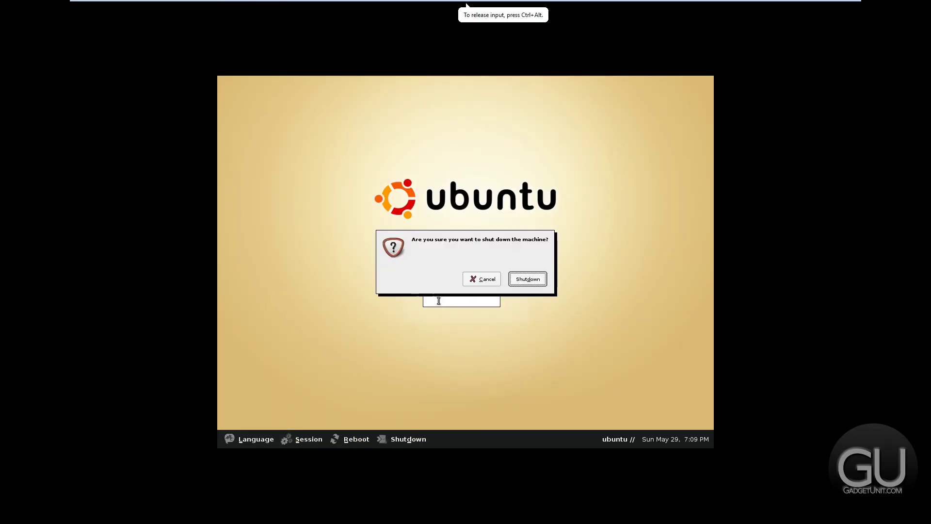
pyautogui.click(527, 279)
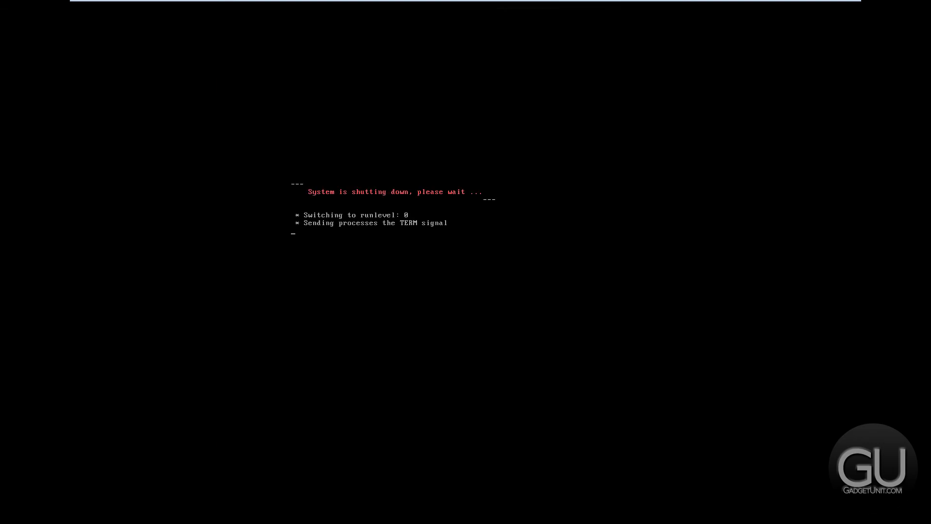